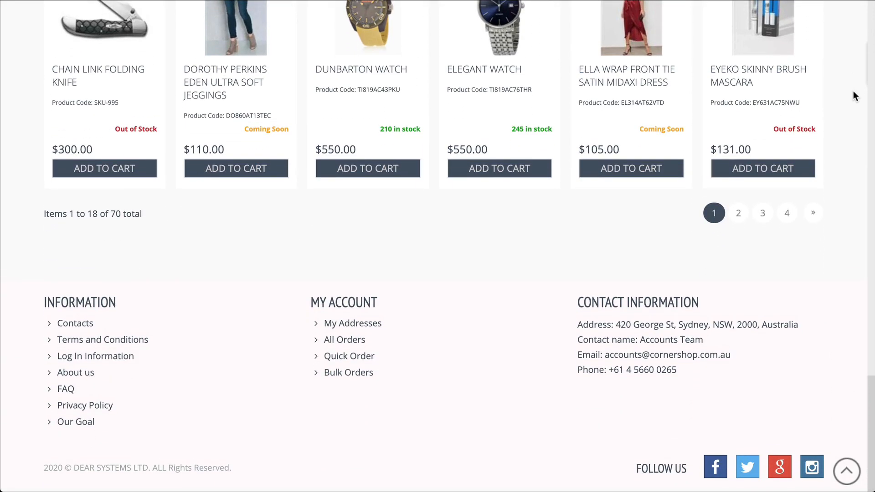
- Open the B2B Portal integration, view Corner Shop LLC, then show the All Portals summary (14 sold)
{"action": "scroll", "coordinate": [855, 95], "scroll_direction": "up", "scroll_amount": 15}
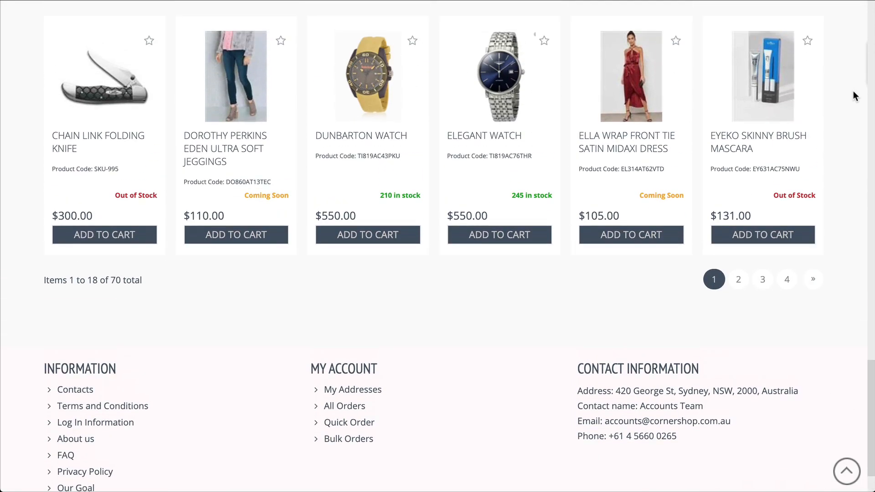
{"action": "scroll", "coordinate": [855, 95], "scroll_direction": "up", "scroll_amount": 12}
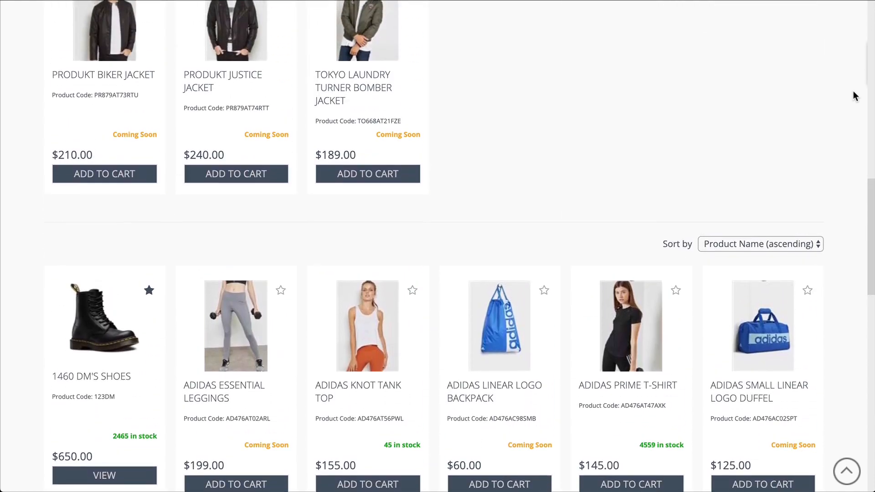
{"action": "scroll", "coordinate": [853, 91], "scroll_direction": "up", "scroll_amount": 6}
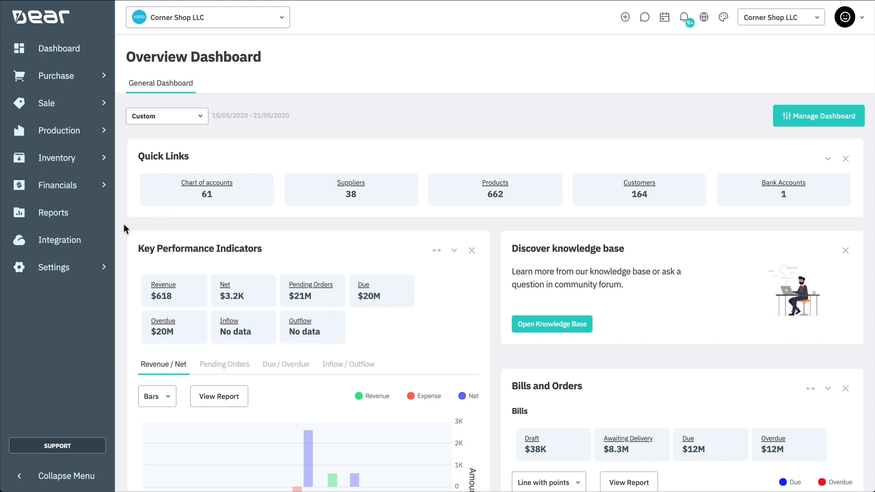
{"action": "left_click", "coordinate": [87, 243]}
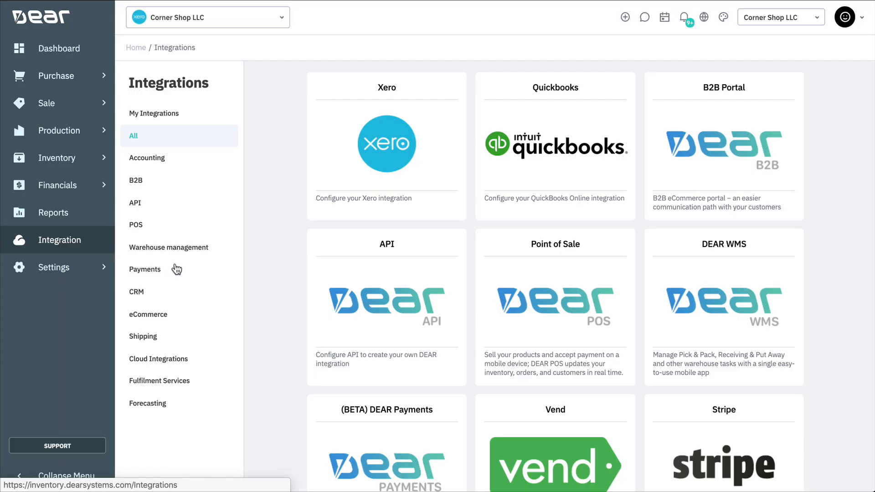
{"action": "left_click", "coordinate": [720, 151]}
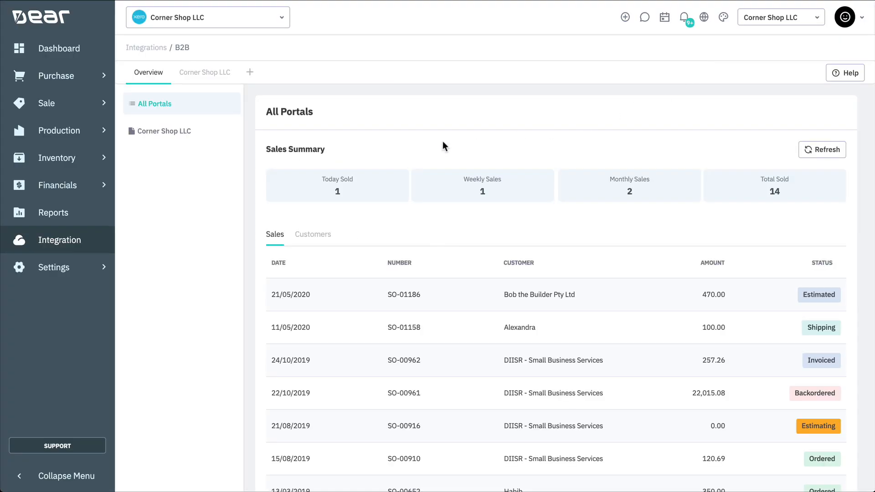
{"action": "left_click", "coordinate": [149, 133]}
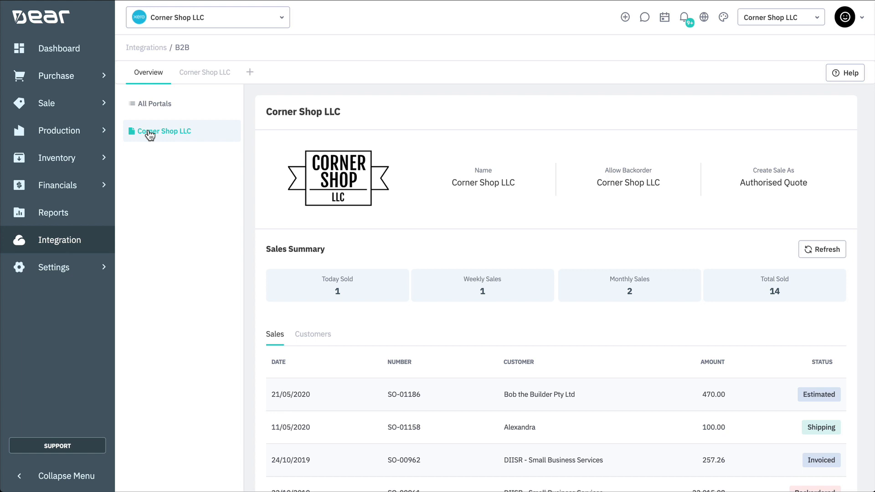
{"action": "left_click", "coordinate": [167, 109]}
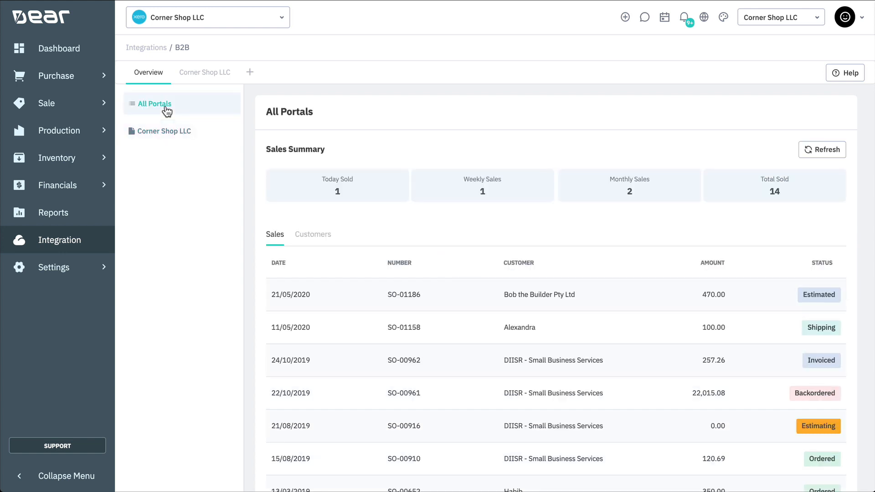
- Add a new portal named 'Corner Shop LLC' with domain cornershop (cornershop.dearportal.com)
{"action": "left_click", "coordinate": [250, 73]}
{"action": "left_click", "coordinate": [304, 151]}
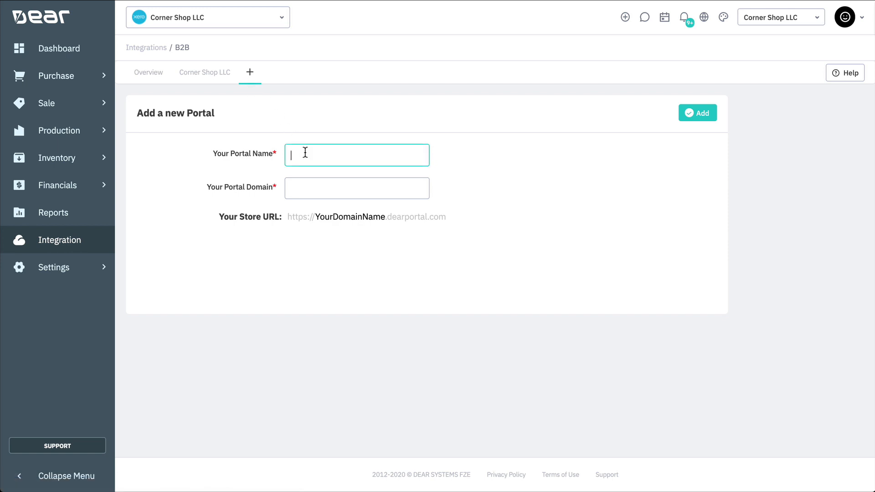
{"action": "type", "text": "Corner Shop LLC"}
{"action": "key", "text": "Tab"}
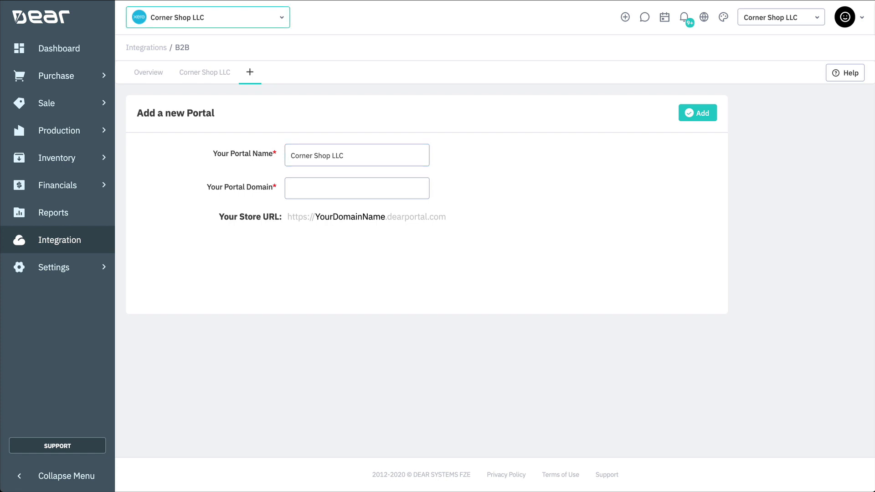
{"action": "left_click", "coordinate": [302, 191]}
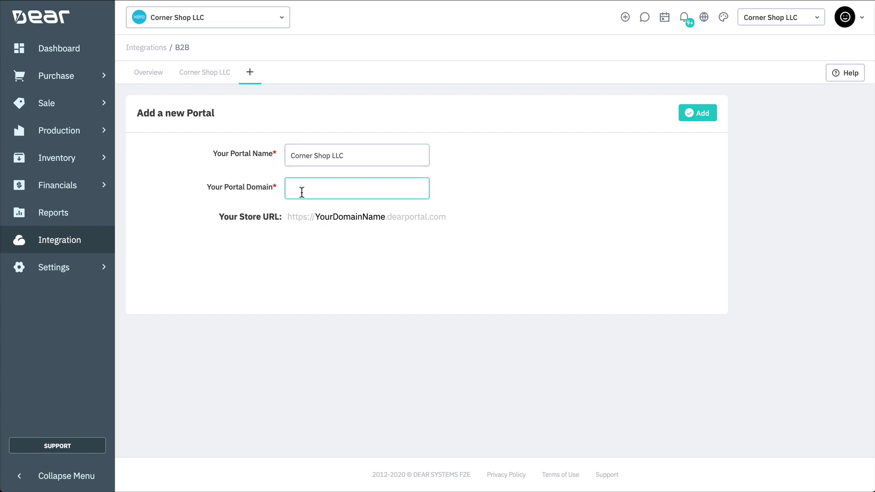
{"action": "type", "text": "cornershop"}
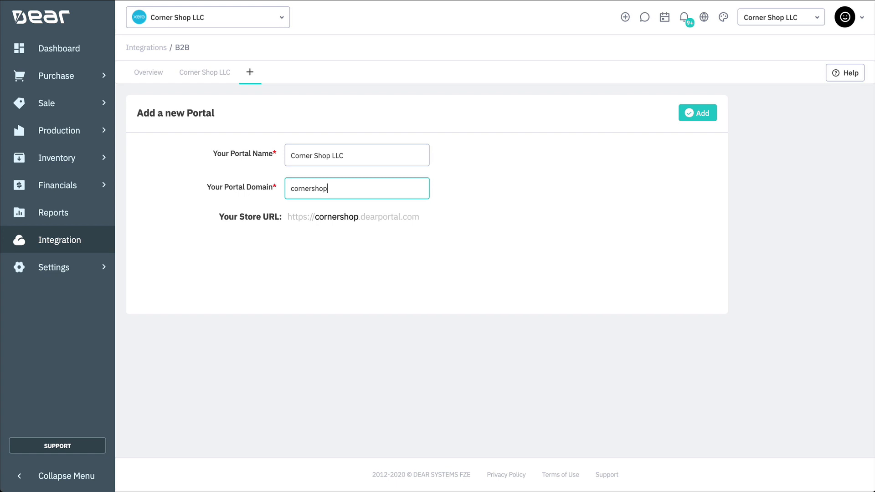
{"action": "left_click", "coordinate": [689, 121]}
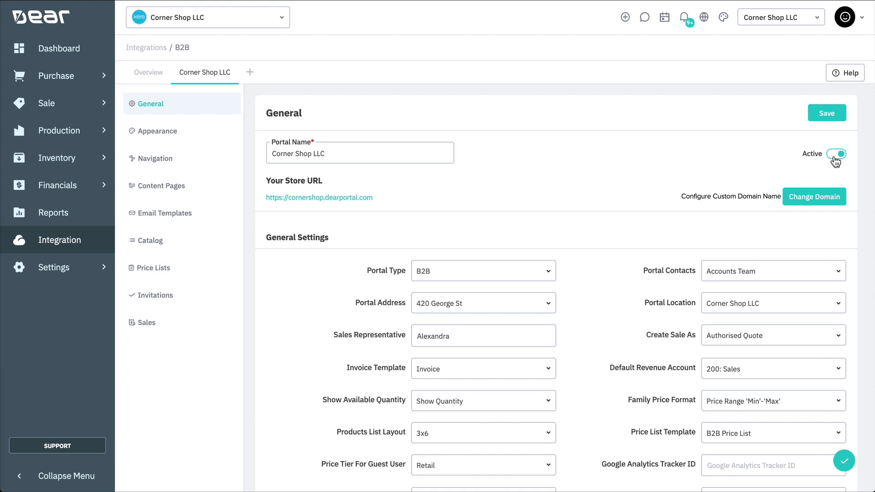
{"action": "left_click", "coordinate": [816, 198]}
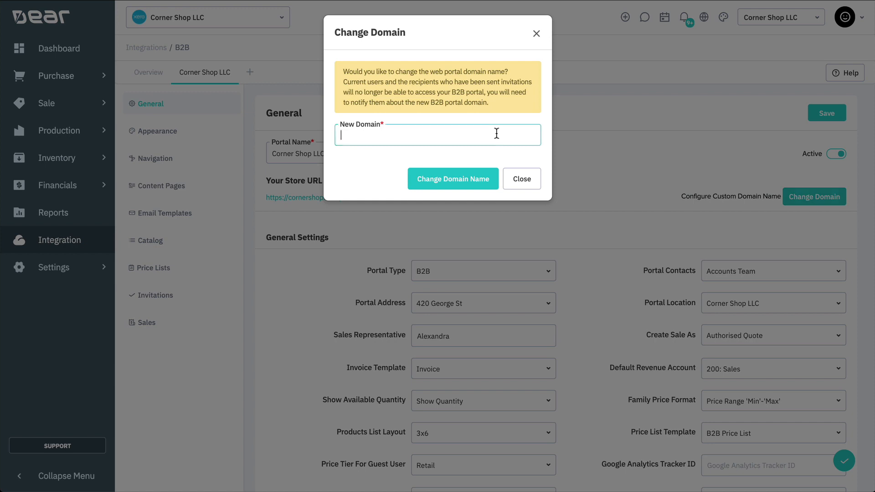
{"action": "type", "text": "thecornershop"}
{"action": "left_click", "coordinate": [478, 183]}
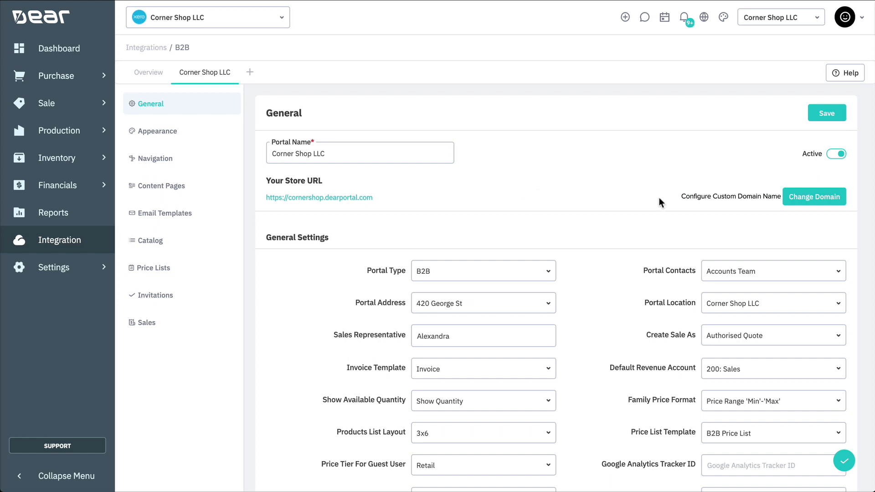
- Set the portal's custom domain to thecornershop.com and enter the SSL certificate password
{"action": "left_click", "coordinate": [714, 200]}
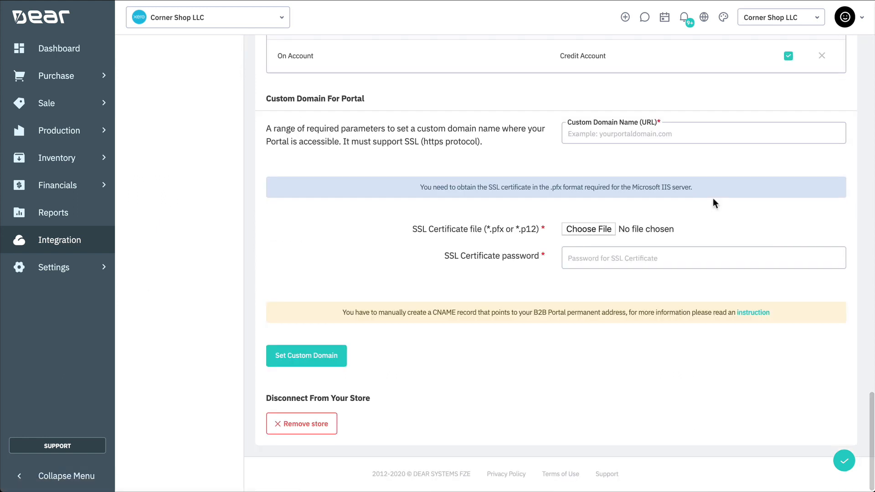
{"action": "left_click", "coordinate": [614, 139]}
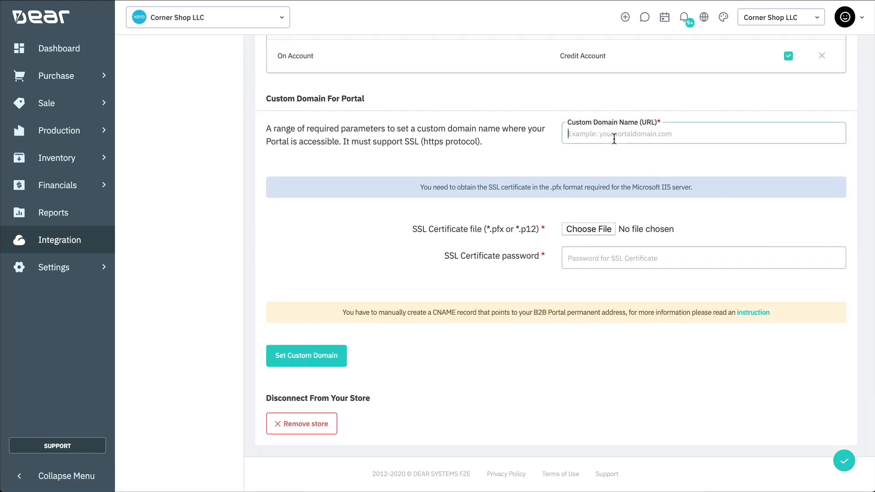
{"action": "type", "text": "thecorner"}
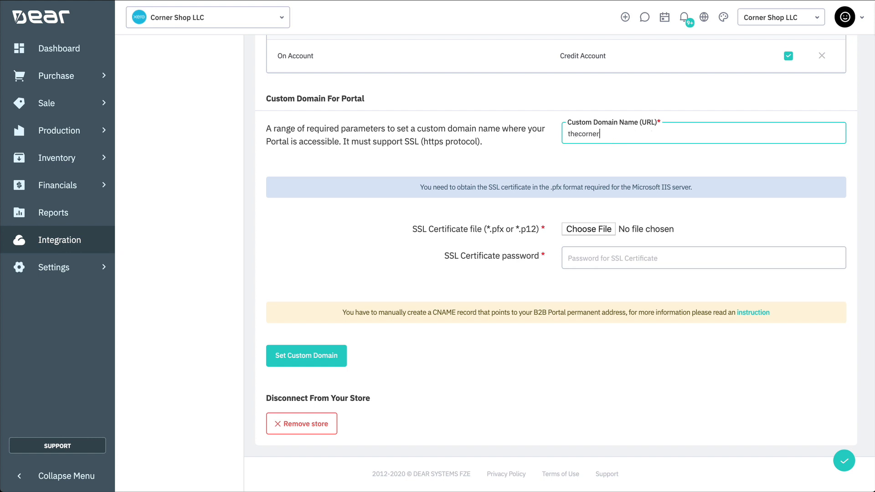
{"action": "type", "text": "shop.com"}
{"action": "left_click", "coordinate": [582, 256]}
{"action": "type", "text": "••••••••••••"}
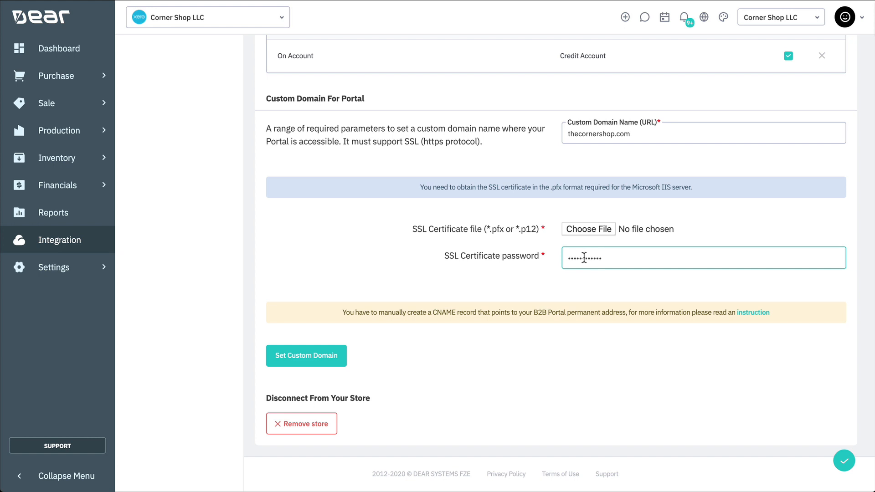
{"action": "left_click", "coordinate": [715, 232]}
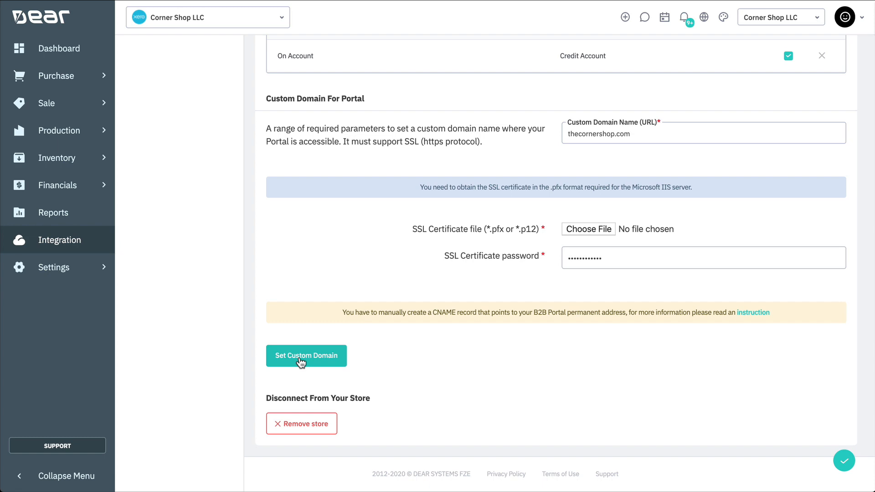
{"action": "scroll", "coordinate": [299, 359], "scroll_direction": "up", "scroll_amount": 20}
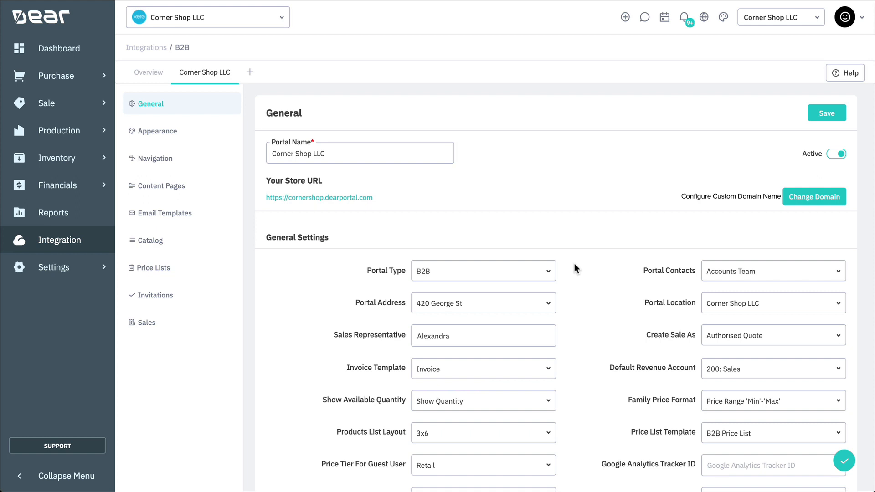
- Confirm the portal type, Accounts Team contact, saved address and Corner Shop LLC location
{"action": "left_click", "coordinate": [550, 278]}
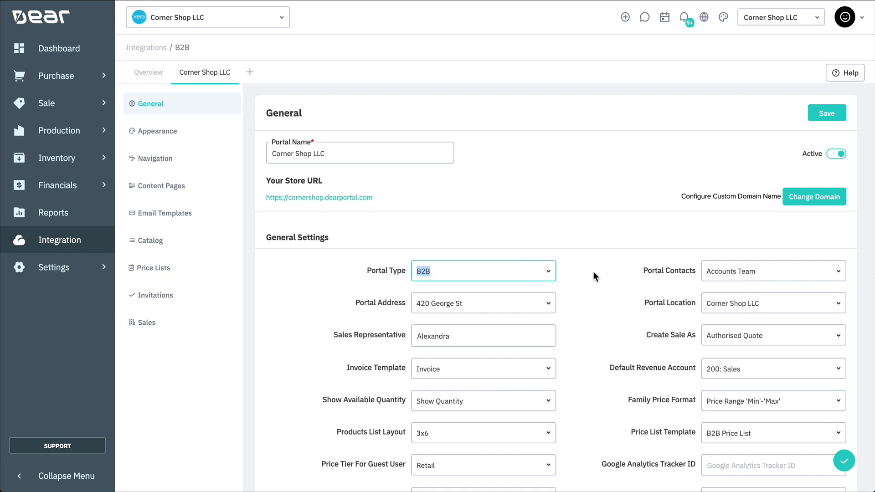
{"action": "left_click", "coordinate": [838, 275]}
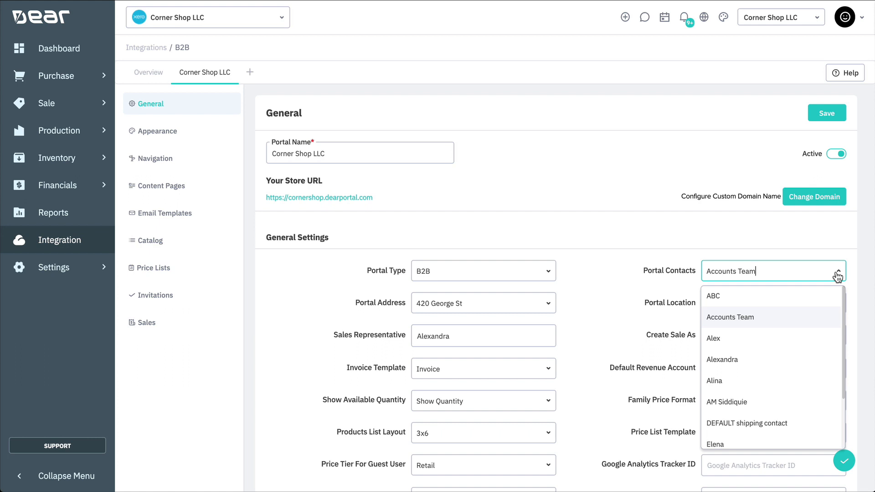
{"action": "left_click", "coordinate": [838, 275]}
{"action": "left_click", "coordinate": [546, 304]}
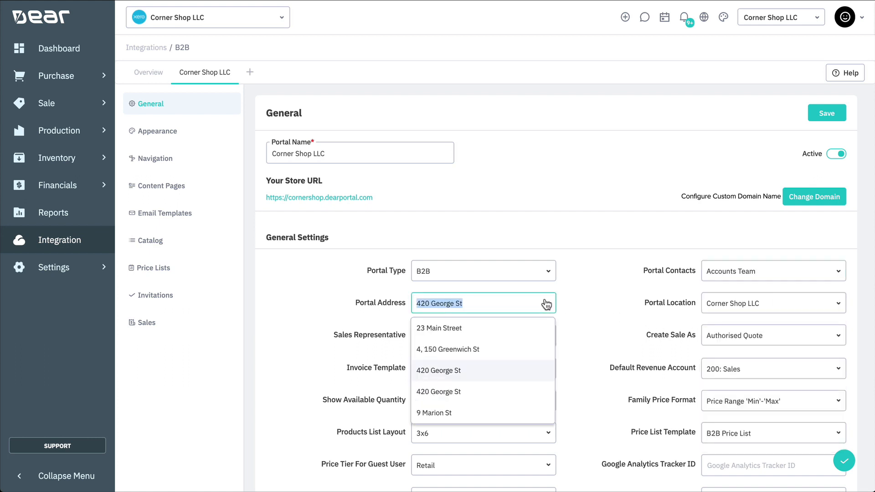
{"action": "left_click", "coordinate": [546, 304]}
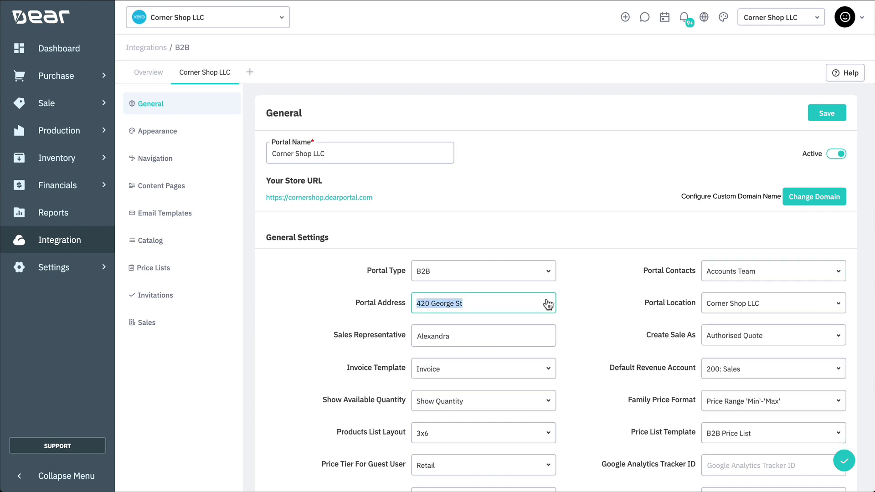
{"action": "left_click", "coordinate": [838, 304]}
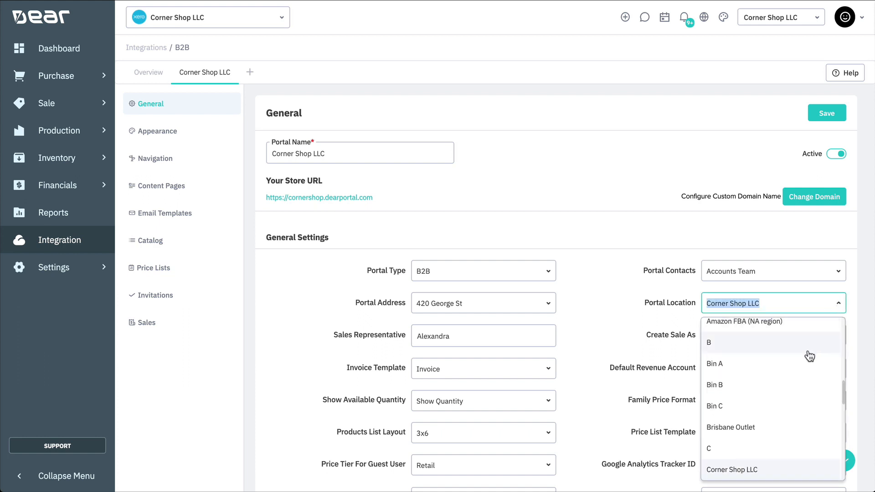
{"action": "scroll", "coordinate": [809, 356], "scroll_direction": "up", "scroll_amount": 5}
{"action": "scroll", "coordinate": [809, 356], "scroll_direction": "up", "scroll_amount": 5}
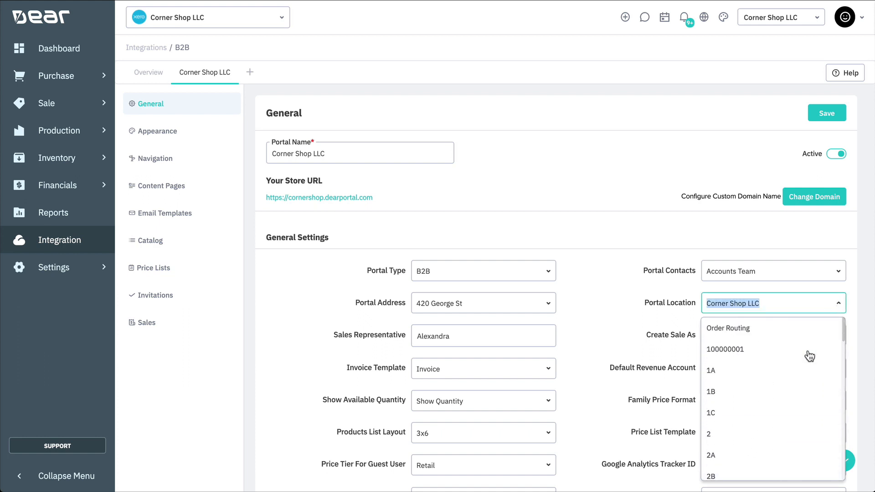
{"action": "scroll", "coordinate": [810, 356], "scroll_direction": "down", "scroll_amount": 10}
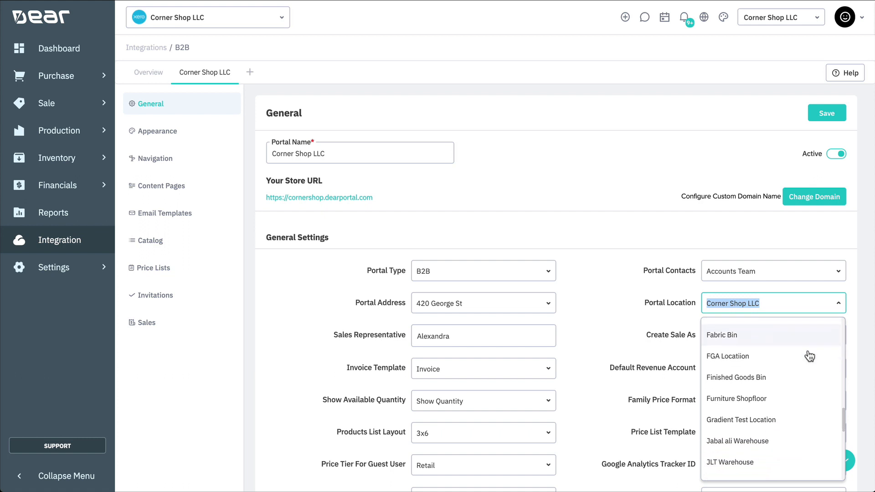
{"action": "scroll", "coordinate": [775, 356], "scroll_direction": "up", "scroll_amount": 3}
{"action": "left_click", "coordinate": [779, 365]}
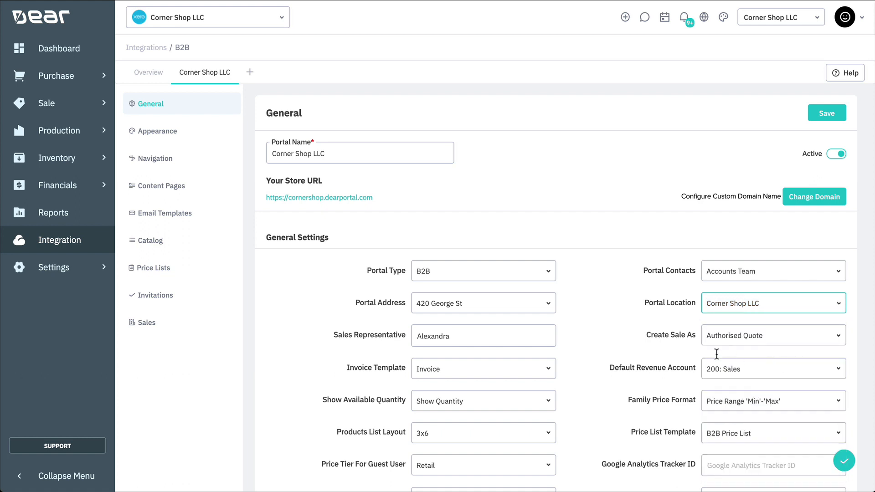
- Set Create Sale As to Authorised Invoice, keeping Invoice as the invoice template
{"action": "left_click", "coordinate": [533, 336]}
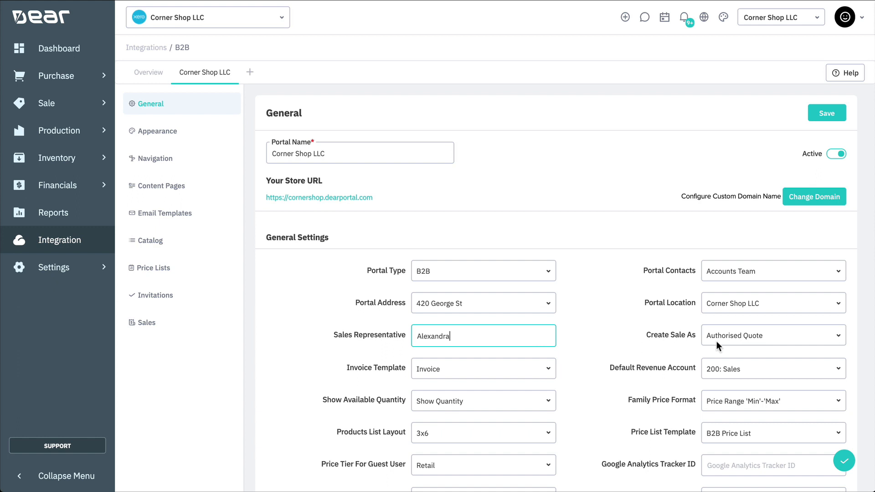
{"action": "left_click", "coordinate": [838, 336]}
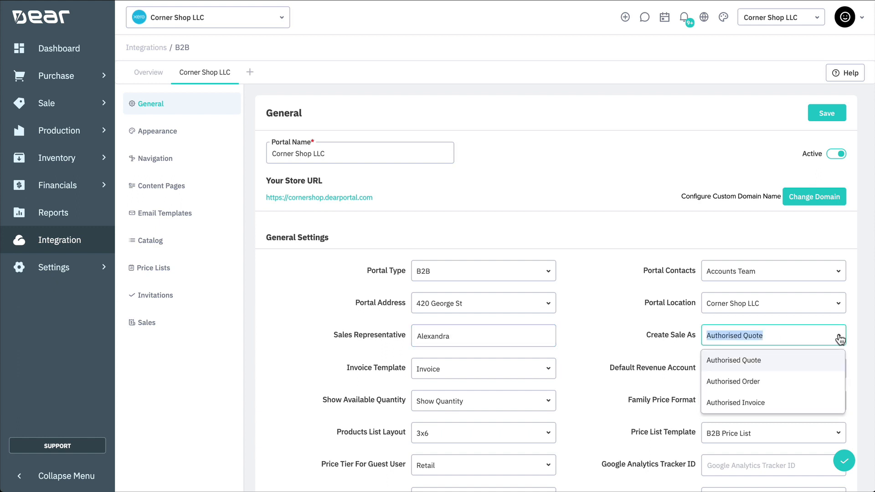
{"action": "left_click", "coordinate": [786, 402]}
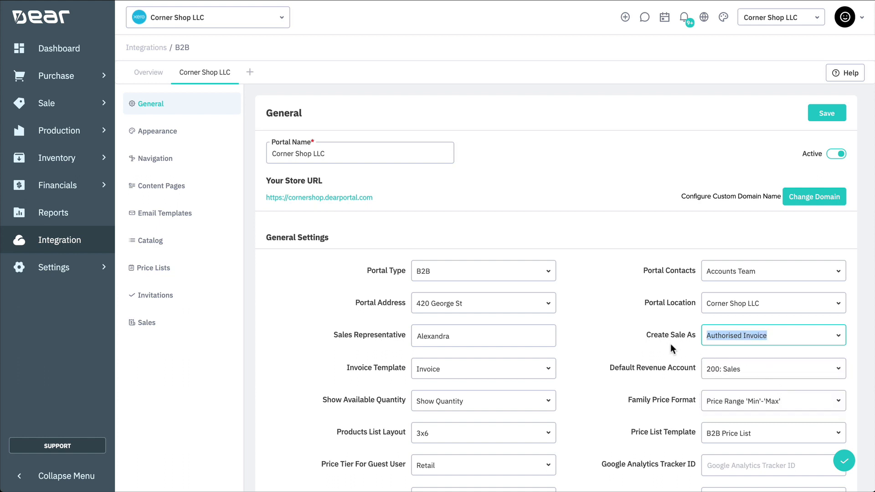
{"action": "scroll", "coordinate": [615, 337], "scroll_direction": "down", "scroll_amount": 1}
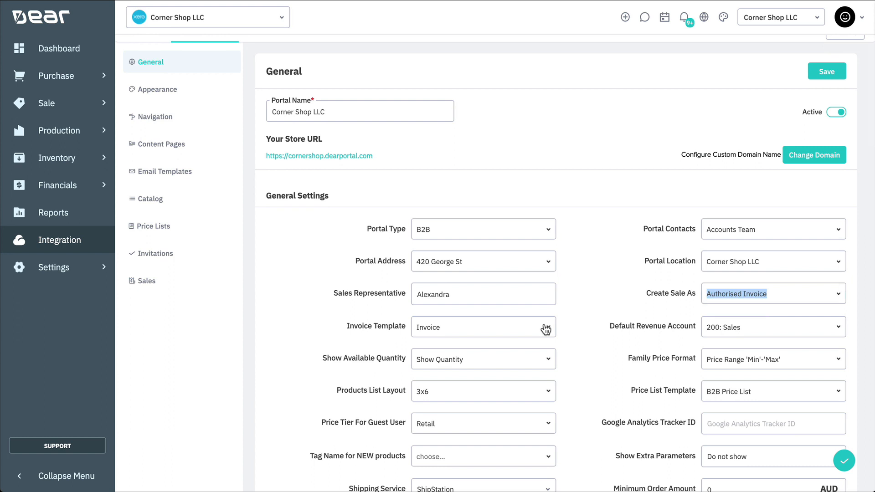
{"action": "left_click", "coordinate": [544, 328]}
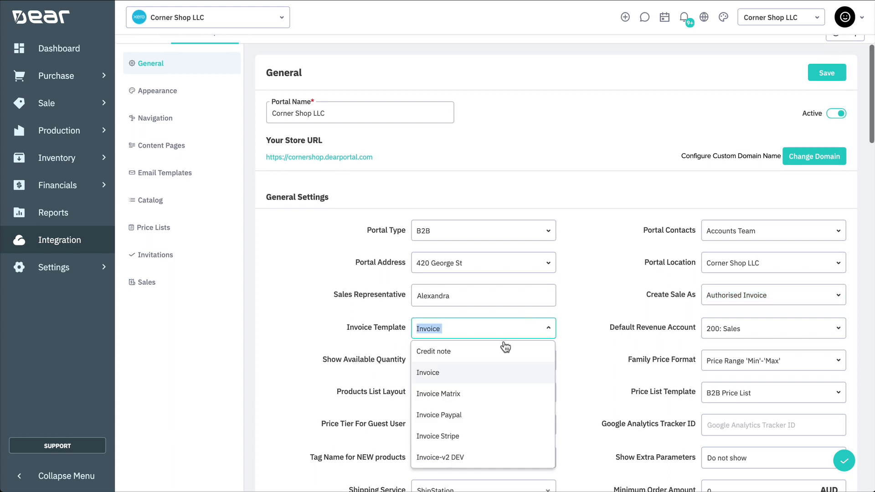
{"action": "left_click", "coordinate": [484, 381]}
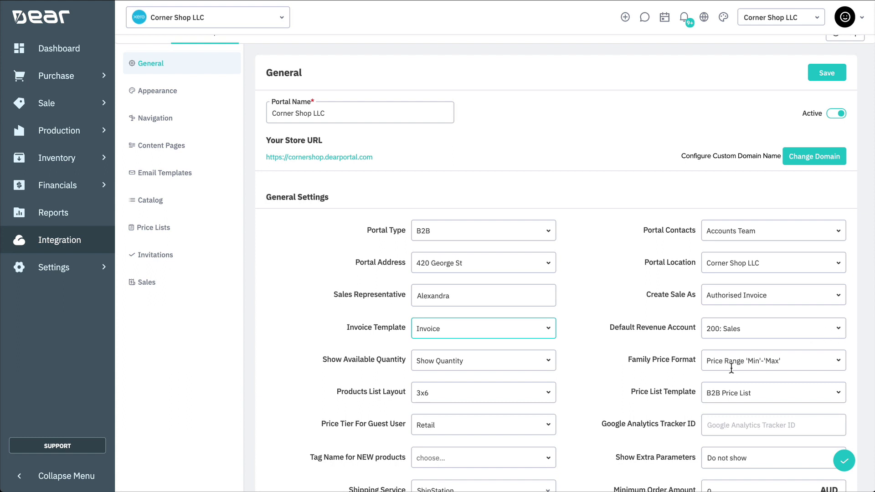
- Keep exact stock quantities, min–max family prices, the 3x6 layout and the B2B Price List template
{"action": "left_click", "coordinate": [547, 361]}
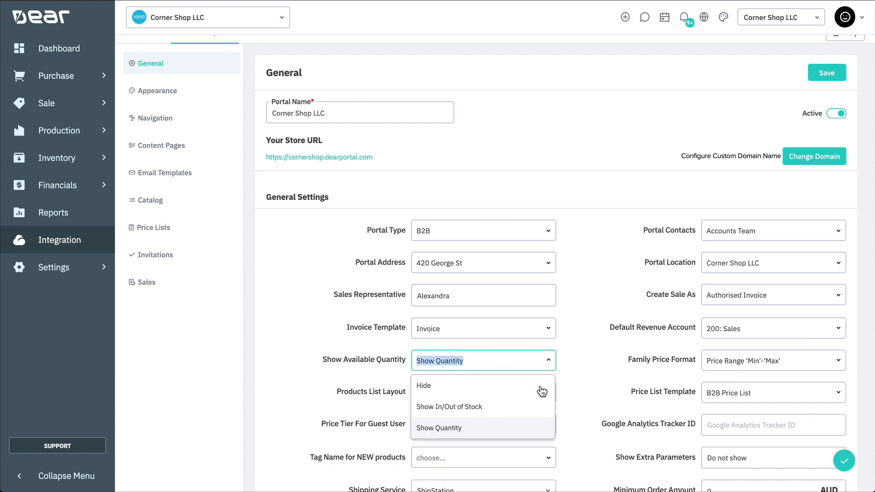
{"action": "left_click", "coordinate": [529, 428]}
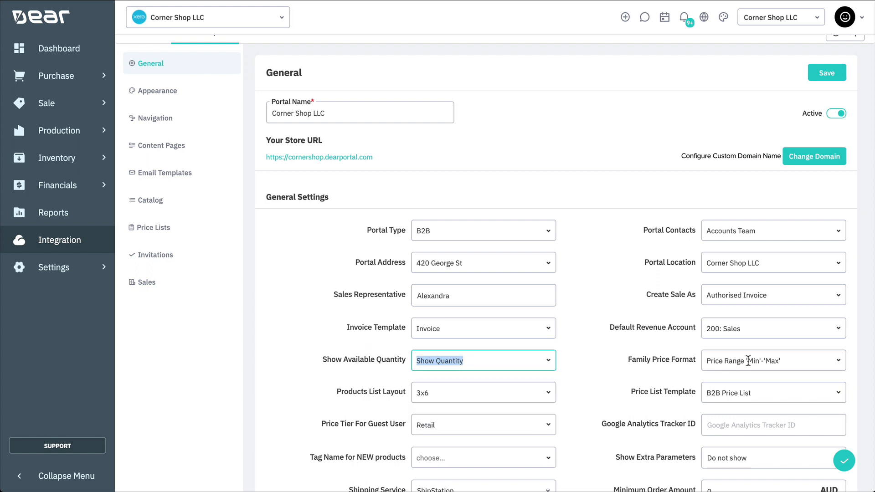
{"action": "left_click", "coordinate": [839, 363]}
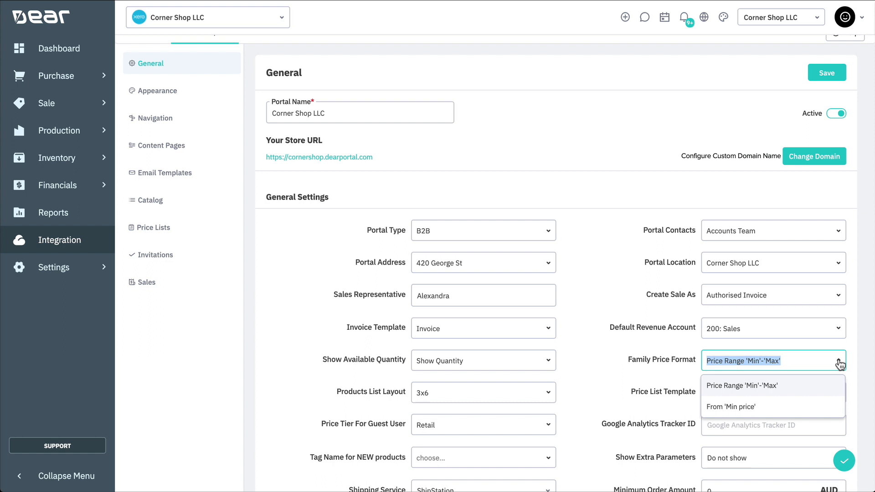
{"action": "left_click", "coordinate": [838, 365]}
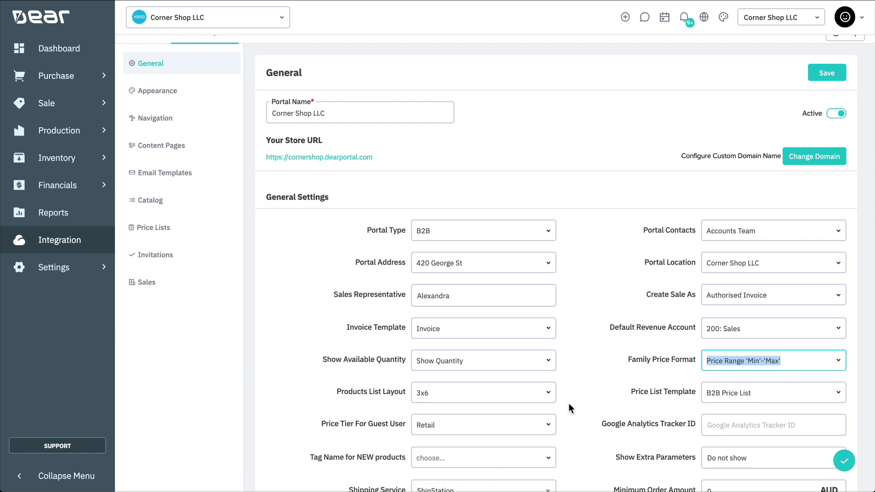
{"action": "left_click", "coordinate": [549, 395]}
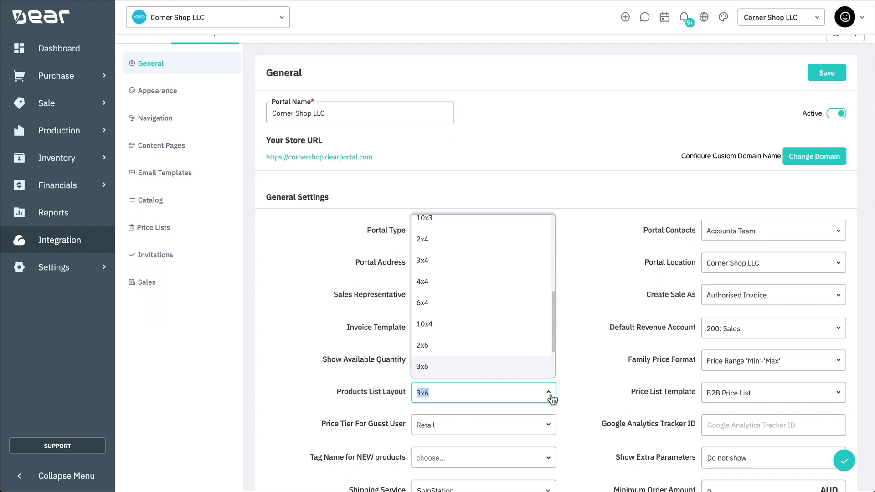
{"action": "left_click", "coordinate": [550, 395]}
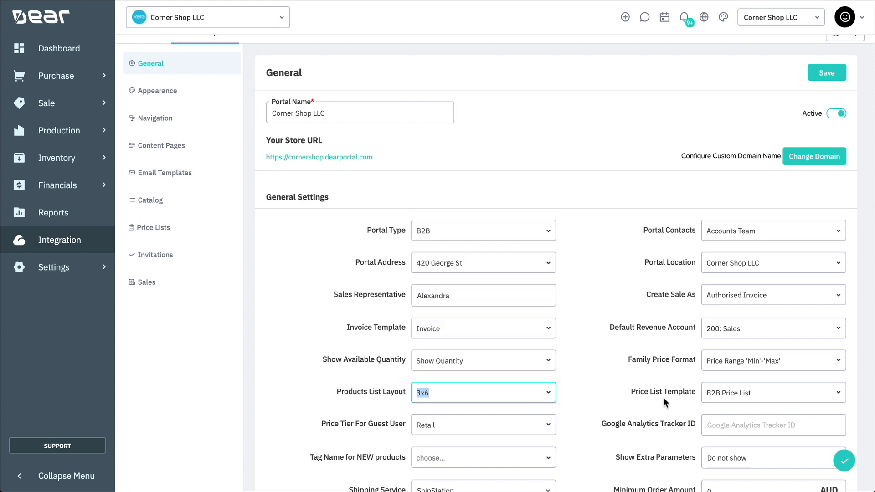
{"action": "left_click", "coordinate": [841, 394]}
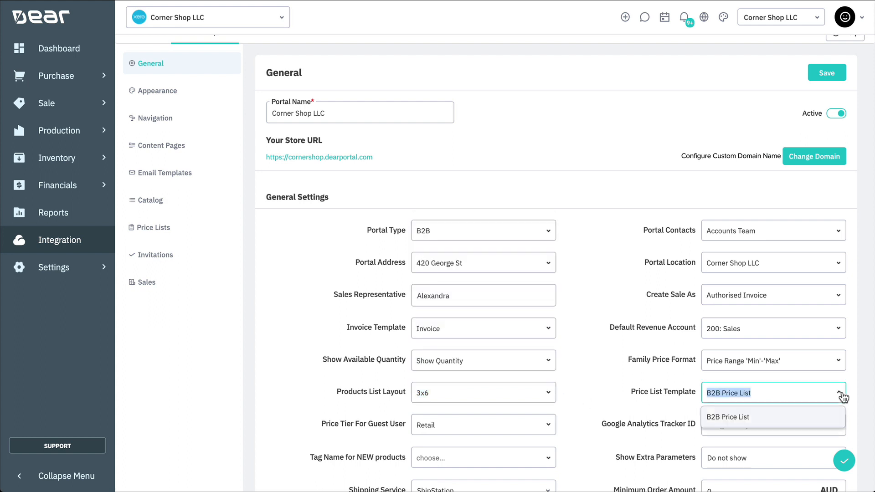
{"action": "left_click", "coordinate": [800, 417]}
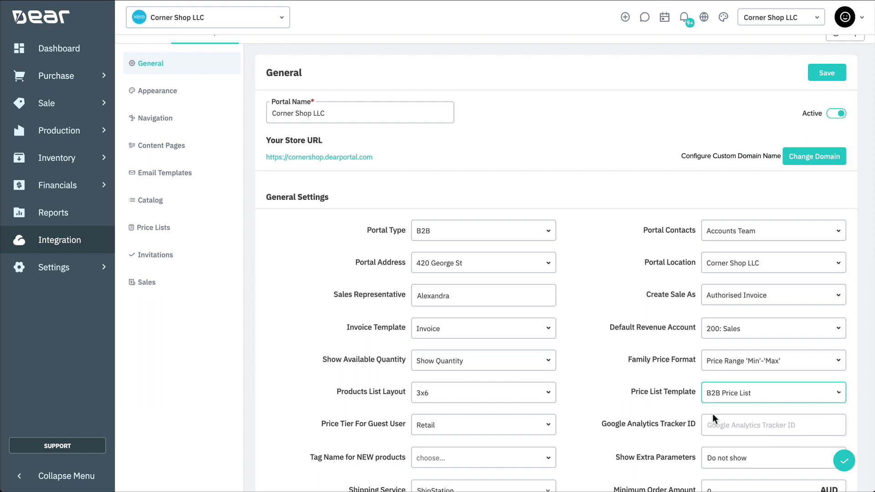
- Keep Retail as the guest price tier, no tag for new products, and extra parameters hidden
{"action": "scroll", "coordinate": [604, 397], "scroll_direction": "down", "scroll_amount": 3}
{"action": "scroll", "coordinate": [603, 400], "scroll_direction": "down", "scroll_amount": 1}
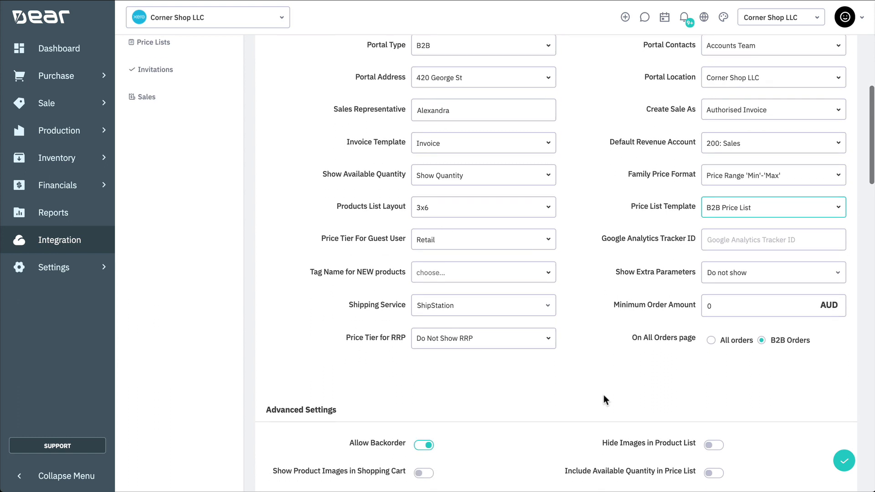
{"action": "left_click", "coordinate": [552, 249]}
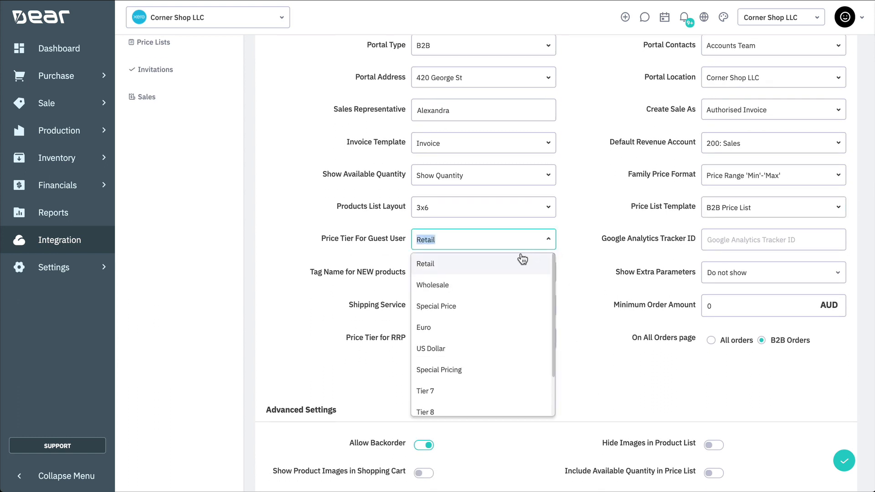
{"action": "left_click", "coordinate": [493, 265]}
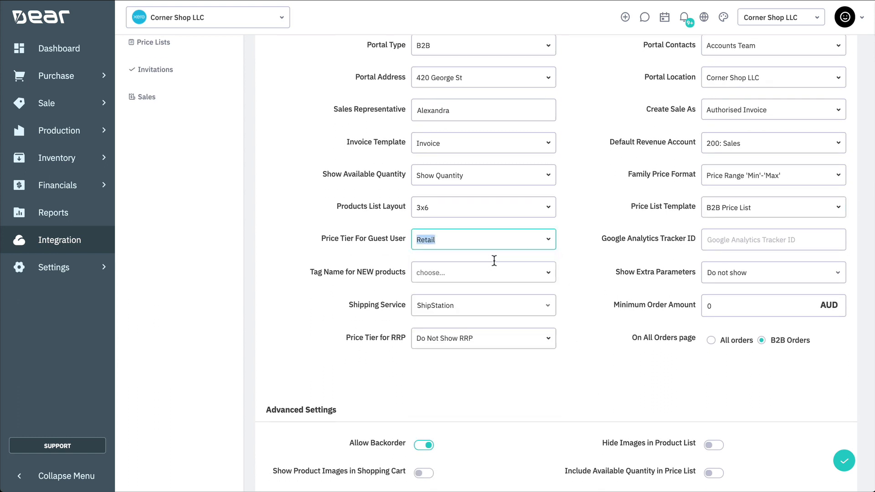
{"action": "left_click", "coordinate": [708, 239]}
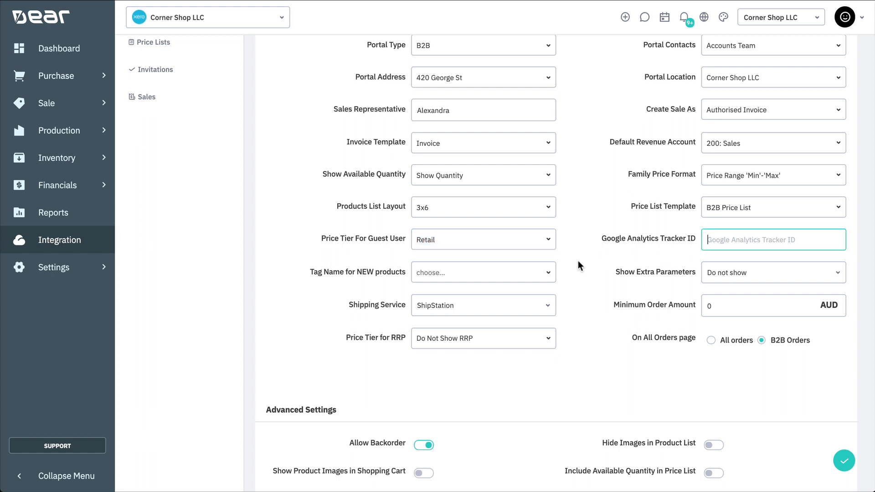
{"action": "left_click", "coordinate": [553, 276]}
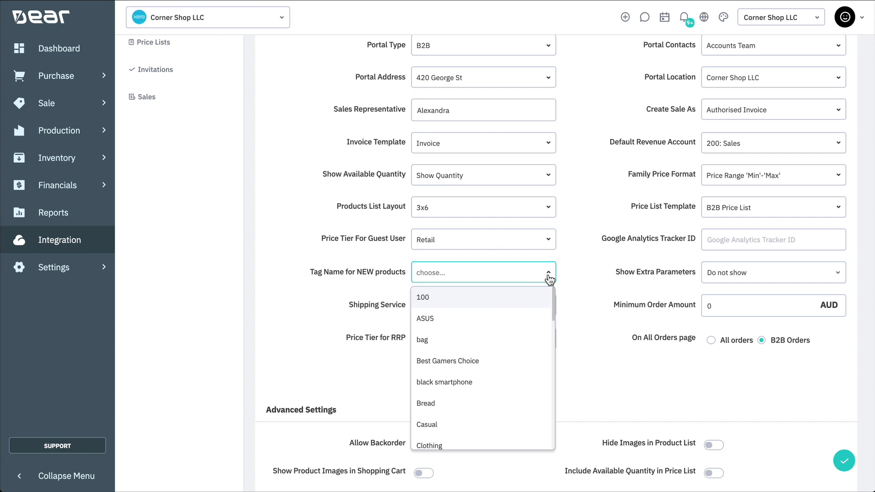
{"action": "left_click", "coordinate": [550, 278]}
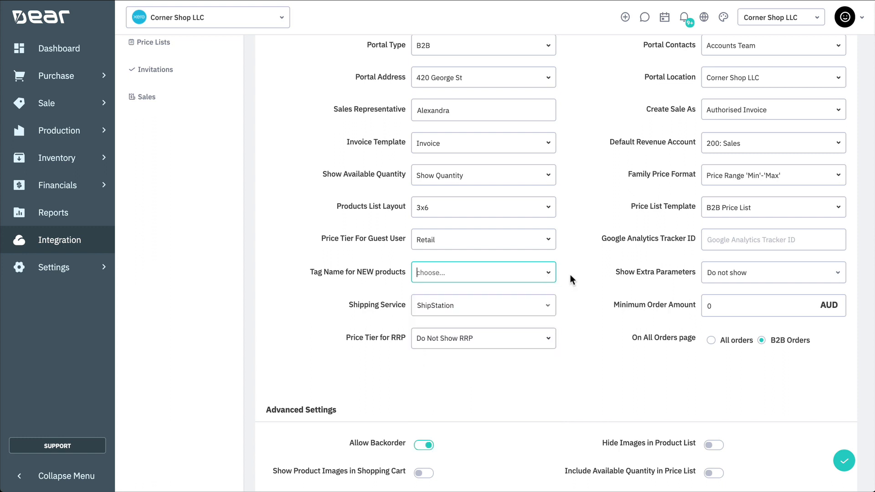
{"action": "left_click", "coordinate": [838, 278]}
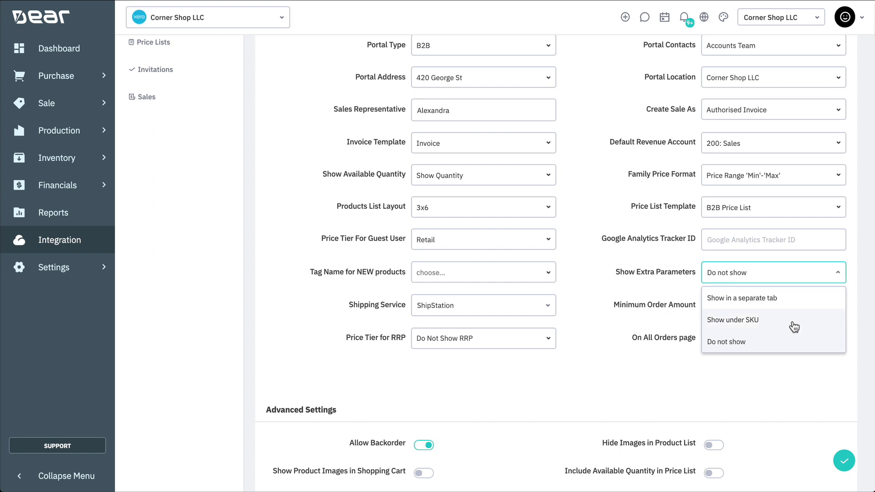
{"action": "left_click", "coordinate": [782, 342]}
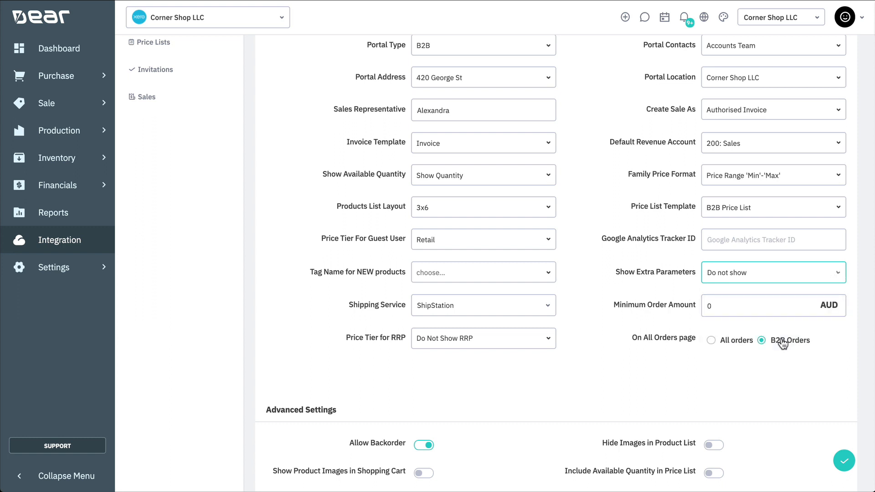
- Set shipping to StarShipIT, minimum order amount to 100 and the RRP price tier to Retail
{"action": "left_click", "coordinate": [553, 314]}
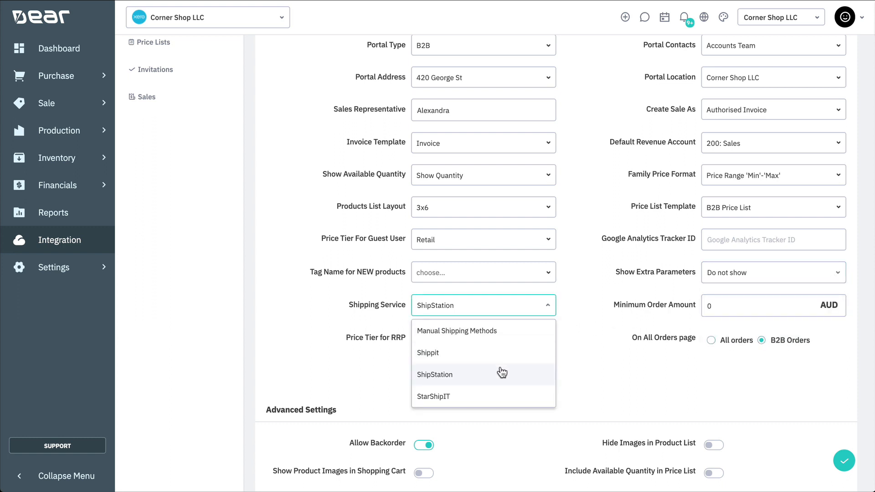
{"action": "left_click", "coordinate": [495, 397]}
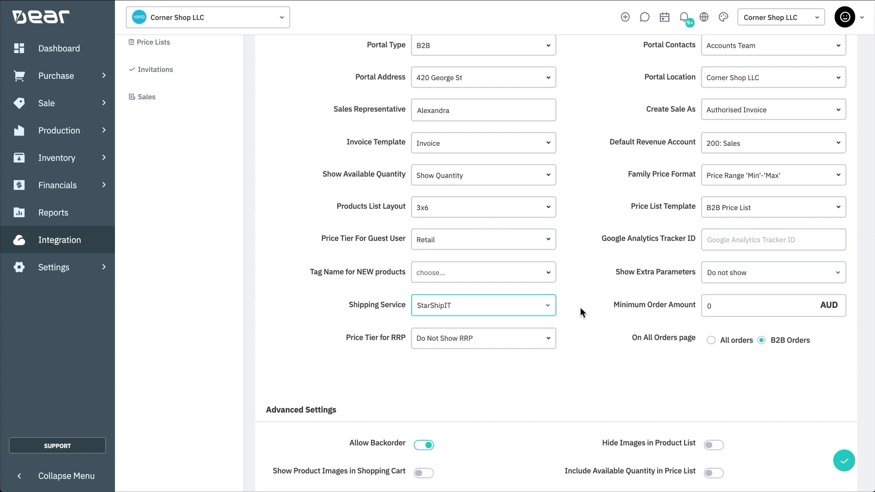
{"action": "double_click", "coordinate": [714, 302]}
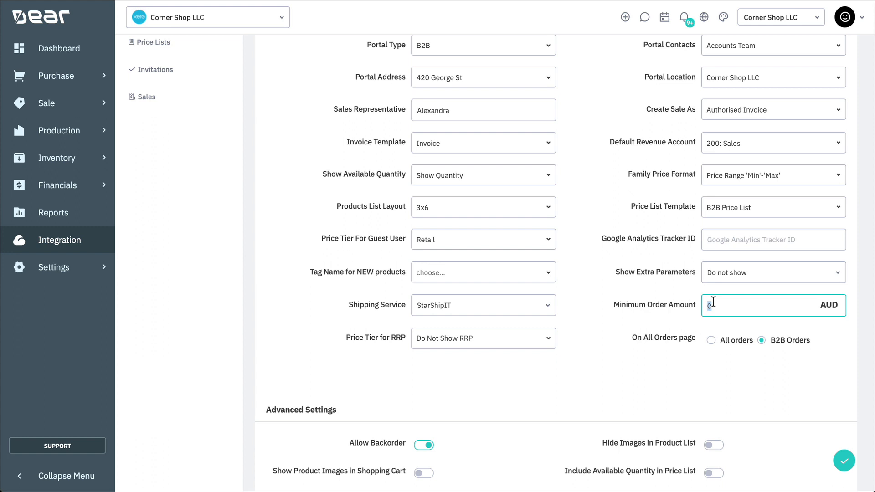
{"action": "type", "text": "100"}
{"action": "left_click", "coordinate": [548, 341]}
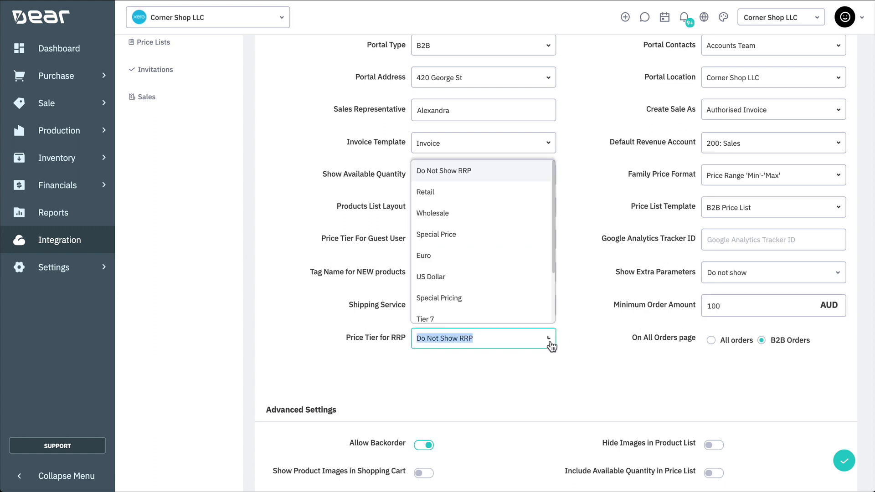
{"action": "left_click", "coordinate": [471, 201]}
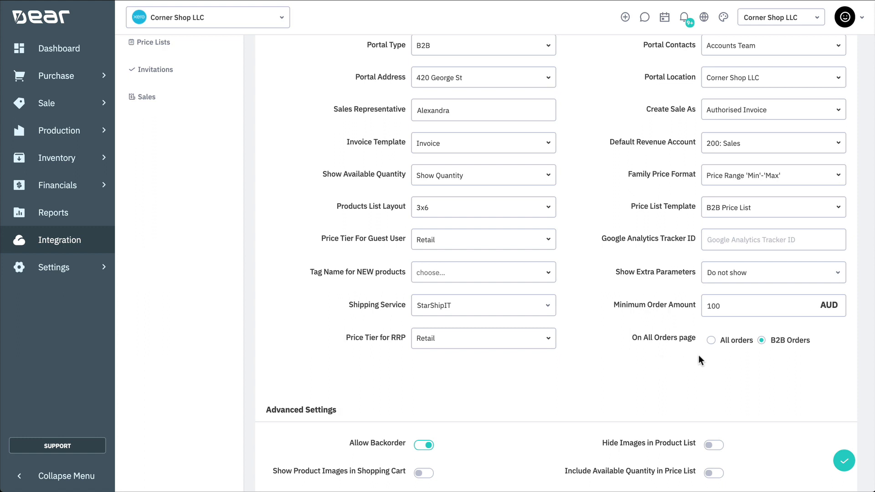
{"action": "left_click", "coordinate": [712, 342]}
{"action": "left_click", "coordinate": [773, 341]}
{"action": "scroll", "coordinate": [792, 413], "scroll_direction": "down", "scroll_amount": 5}
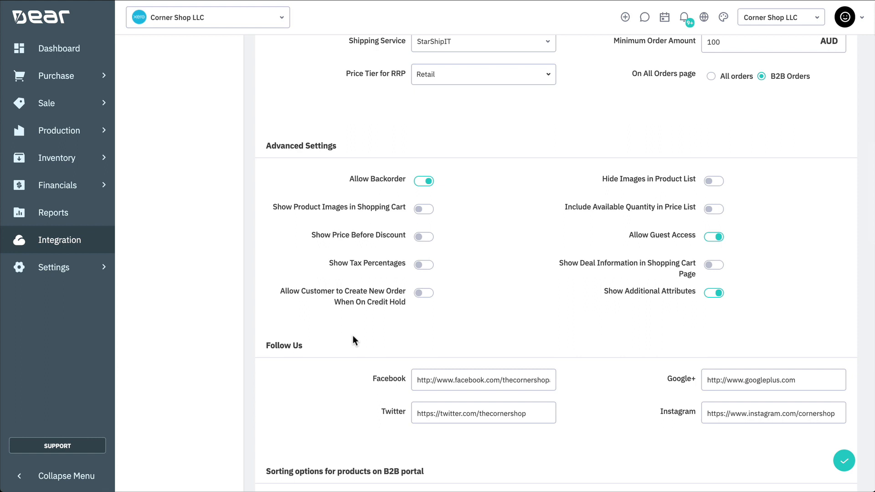
{"action": "scroll", "coordinate": [353, 340], "scroll_direction": "down", "scroll_amount": 5}
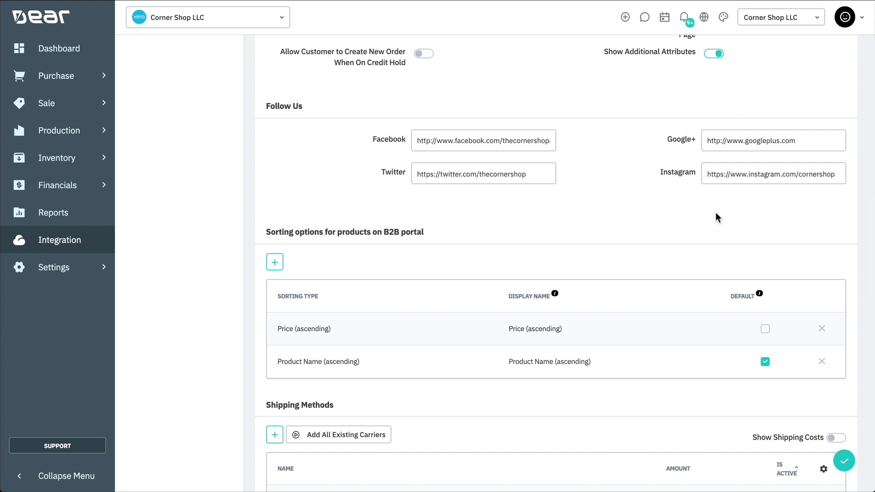
{"action": "scroll", "coordinate": [716, 214], "scroll_direction": "down", "scroll_amount": 2}
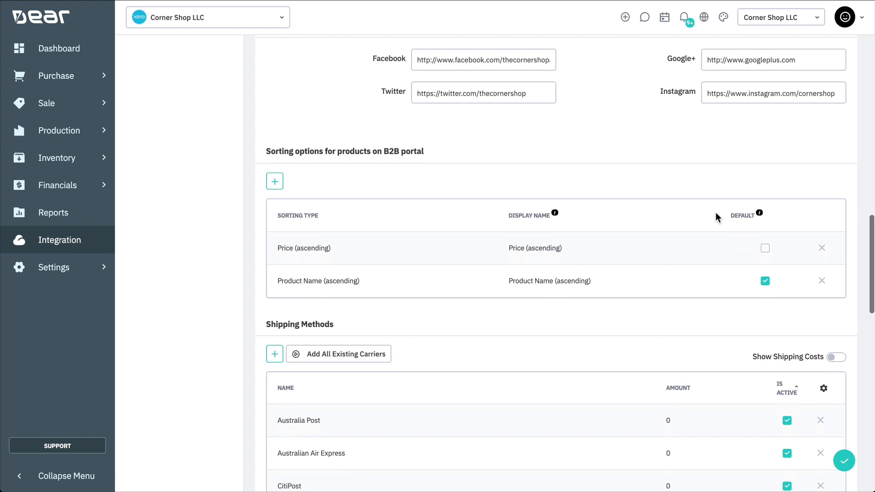
- Add a Category (ascending) sort option displayed as 'Type', leaving Product Name (ascending) as default
{"action": "scroll", "coordinate": [716, 212], "scroll_direction": "down", "scroll_amount": 1}
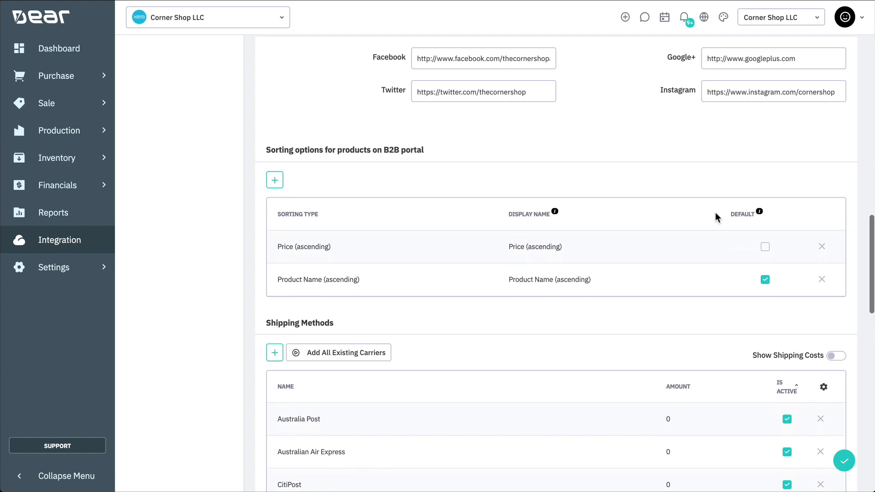
{"action": "left_click", "coordinate": [275, 181]}
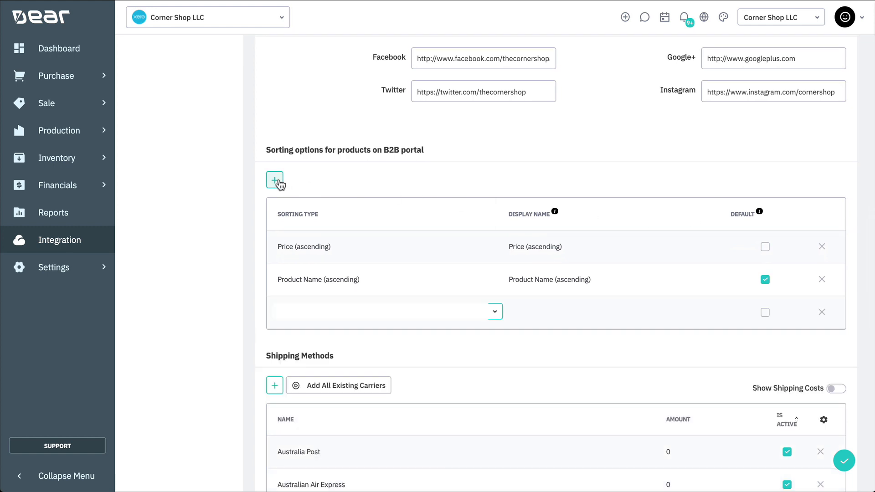
{"action": "left_click", "coordinate": [496, 314]}
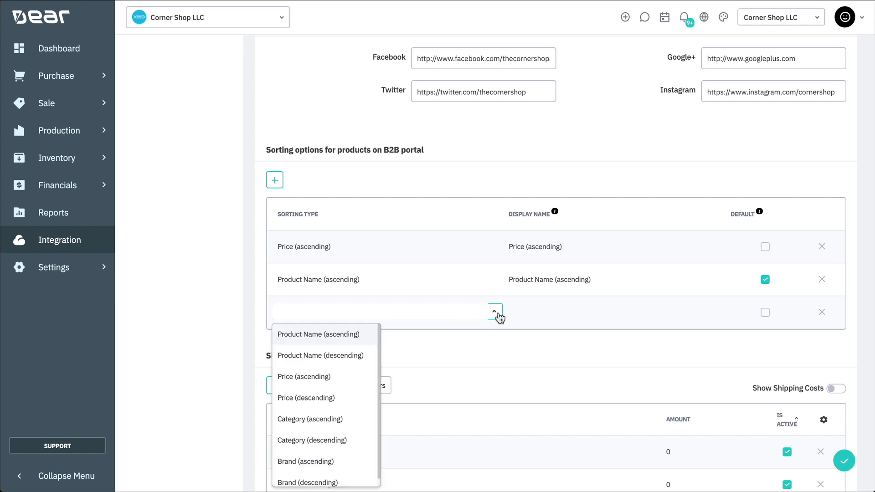
{"action": "left_click", "coordinate": [347, 418]}
{"action": "left_click", "coordinate": [543, 312]}
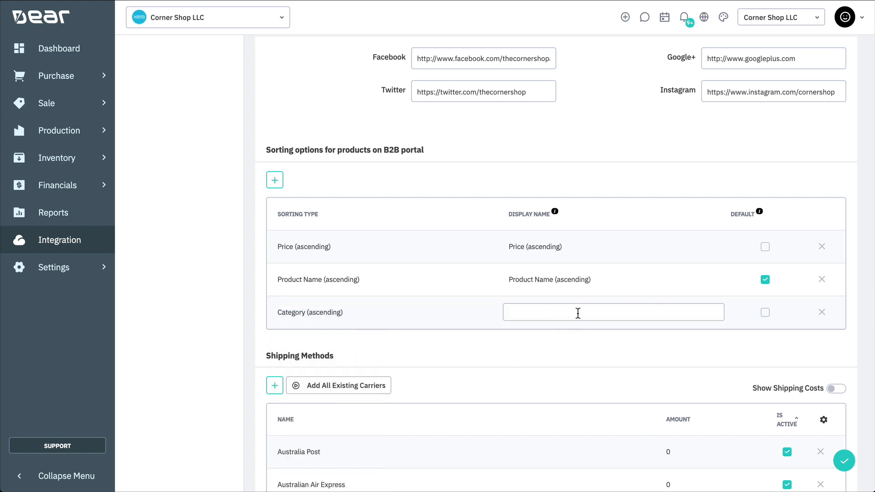
{"action": "type", "text": "Type"}
{"action": "left_click", "coordinate": [765, 314]}
{"action": "left_click", "coordinate": [765, 283]}
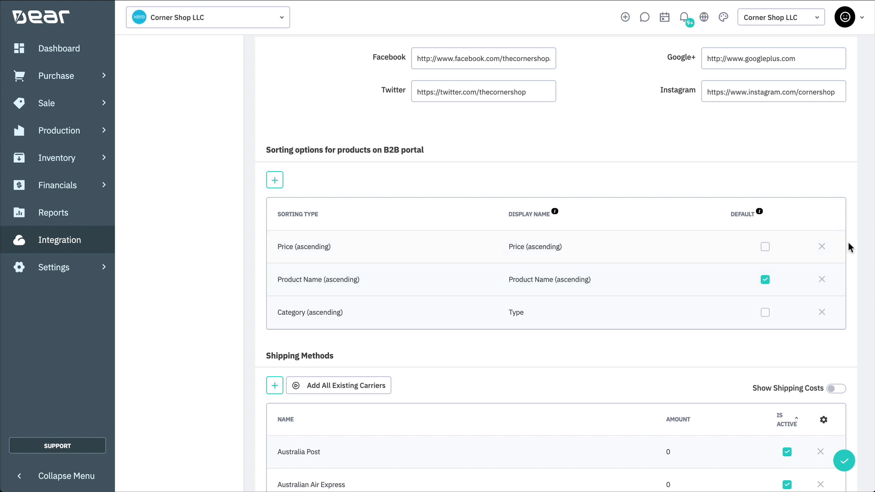
- Add an active TNT Express shipping method with an amount of 55
{"action": "scroll", "coordinate": [848, 244], "scroll_direction": "down", "scroll_amount": 6}
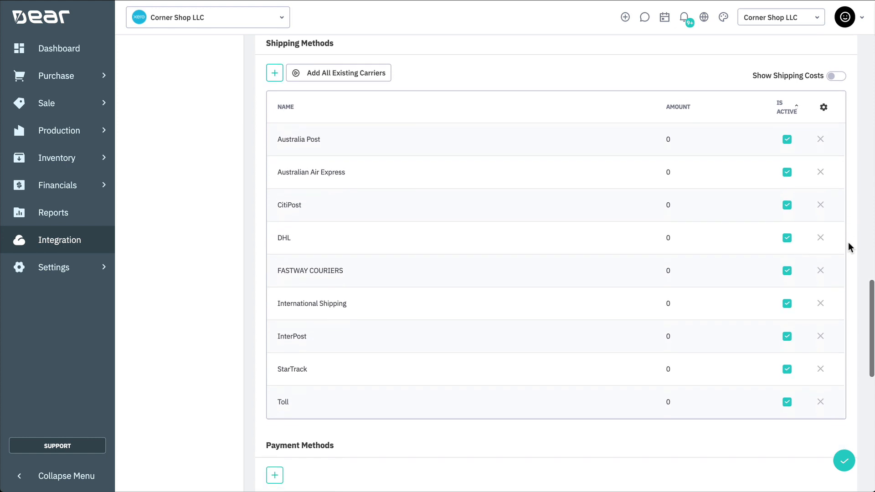
{"action": "left_click", "coordinate": [274, 74]}
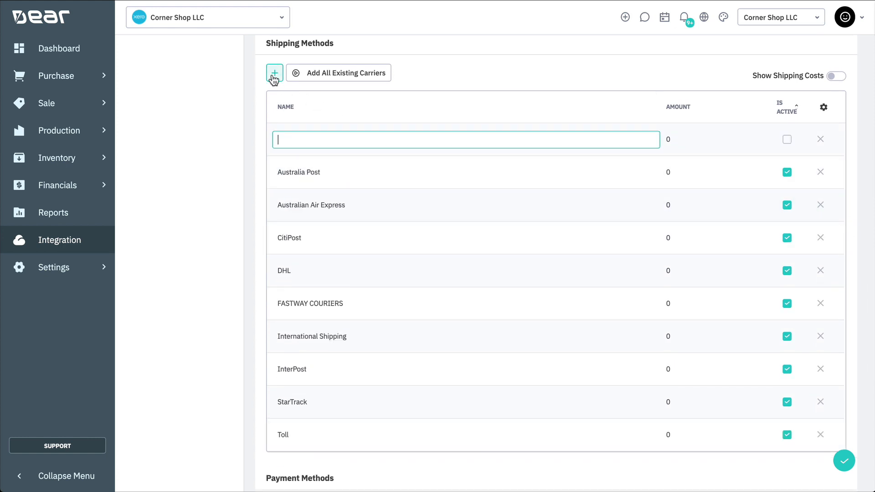
{"action": "type", "text": "TNT Express"}
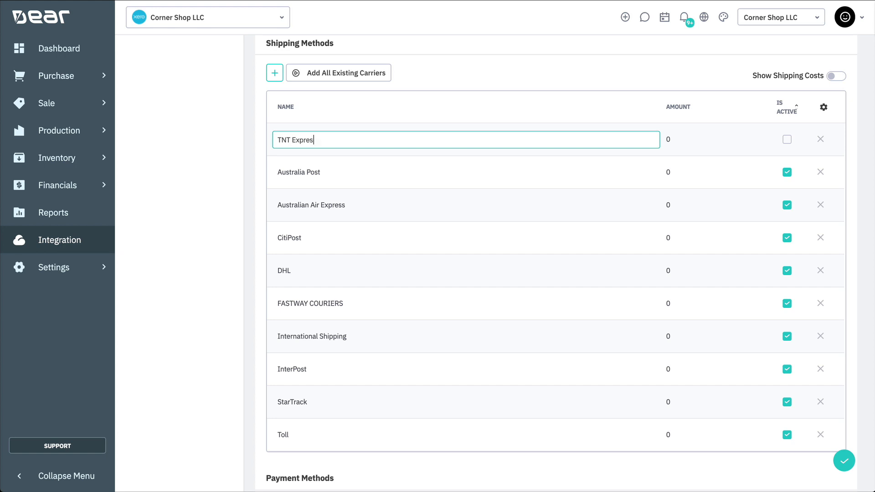
{"action": "left_click", "coordinate": [670, 142]}
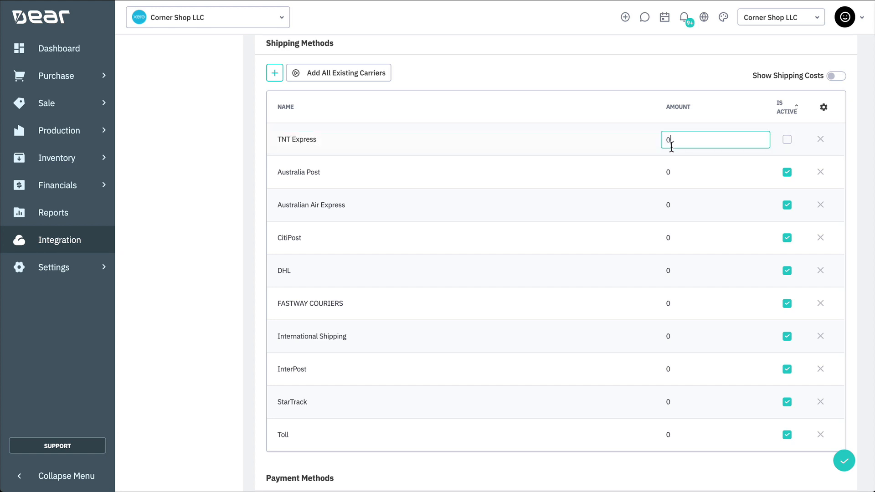
{"action": "key", "text": "BackSpace"}
{"action": "type", "text": "55"}
{"action": "left_click", "coordinate": [788, 142]}
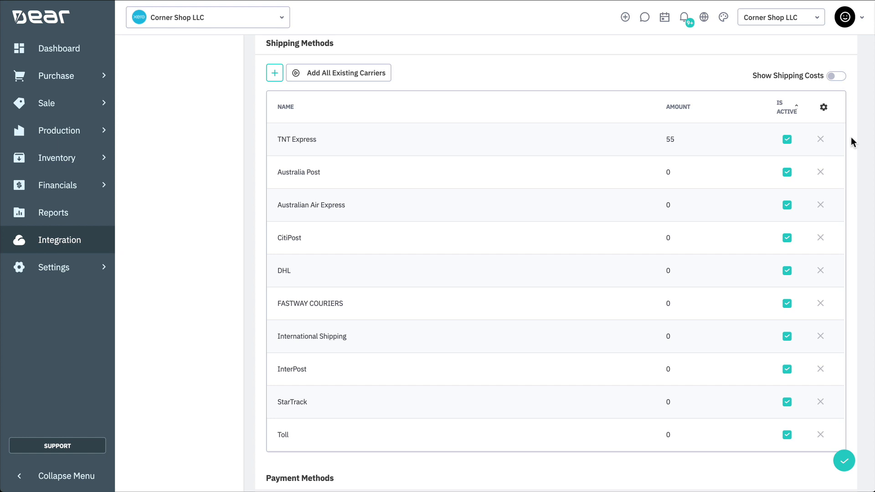
{"action": "left_click", "coordinate": [837, 79]}
{"action": "left_click", "coordinate": [836, 78]}
- Add a payment method named Stripe with method type Stripe and mark it active
{"action": "scroll", "coordinate": [855, 213], "scroll_direction": "down", "scroll_amount": 8}
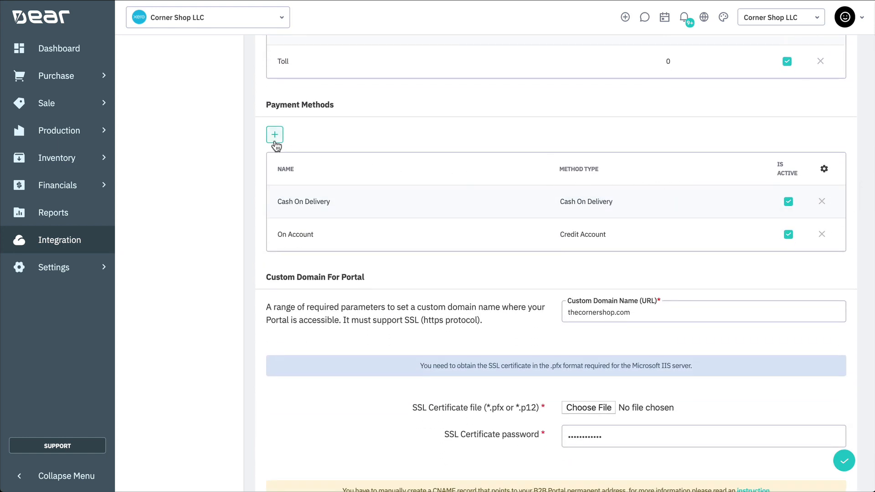
{"action": "left_click", "coordinate": [275, 135]}
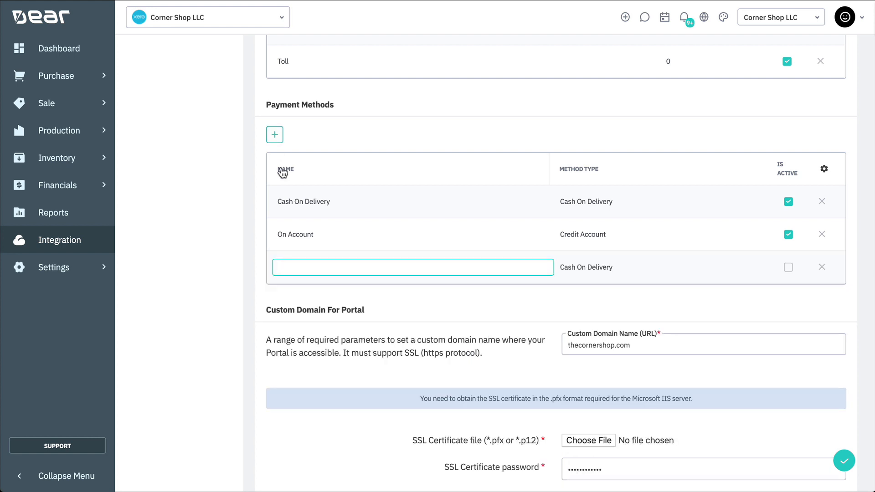
{"action": "type", "text": "Stripe"}
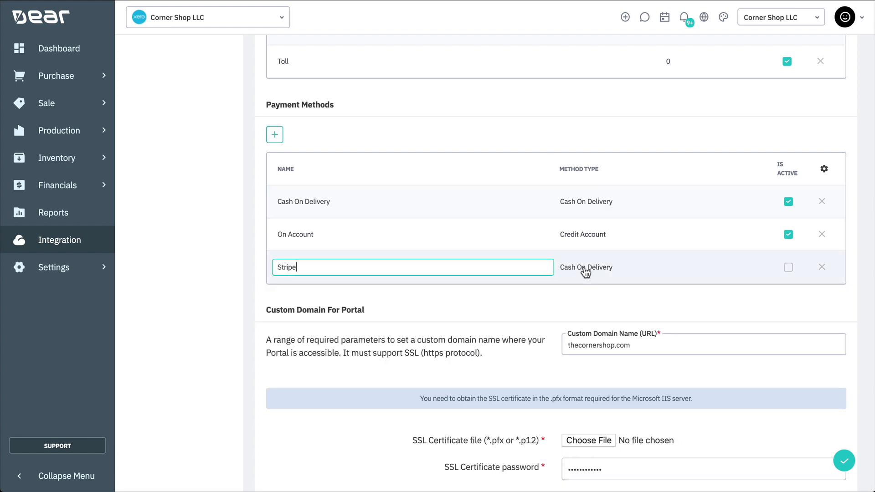
{"action": "left_click", "coordinate": [586, 272]}
{"action": "left_click", "coordinate": [762, 270]}
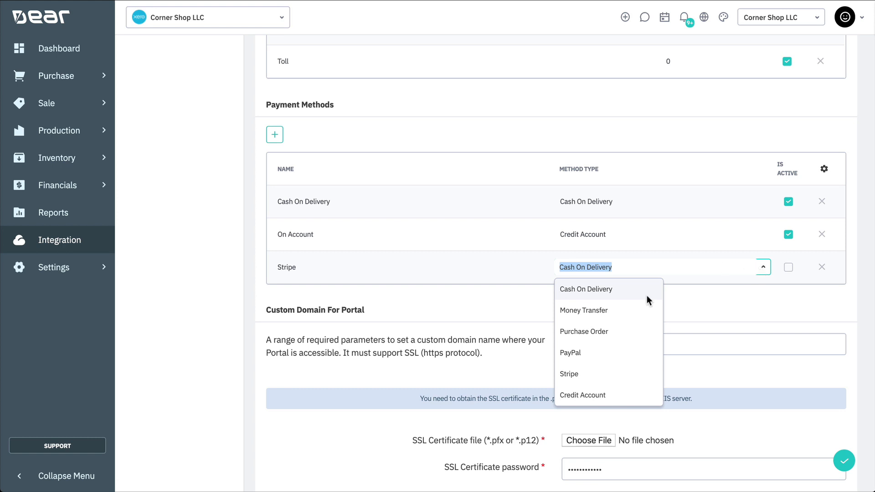
{"action": "left_click", "coordinate": [603, 374]}
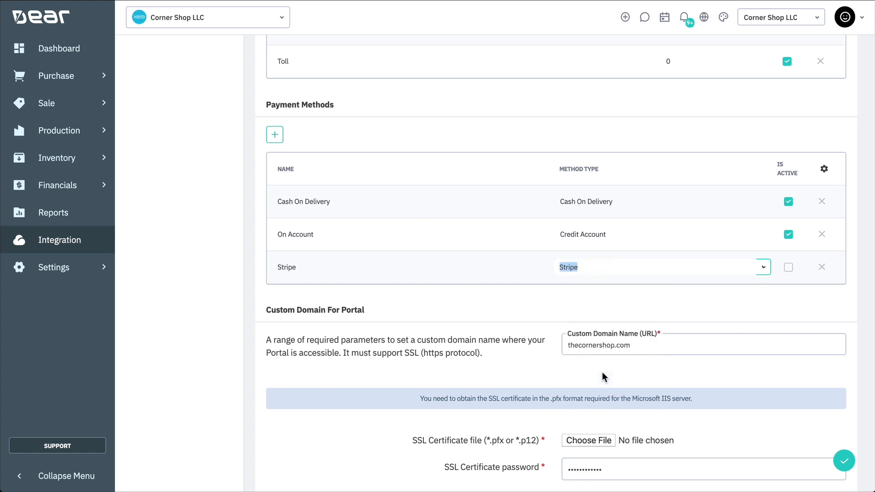
{"action": "left_click", "coordinate": [789, 268]}
{"action": "scroll", "coordinate": [852, 248], "scroll_direction": "down", "scroll_amount": 5}
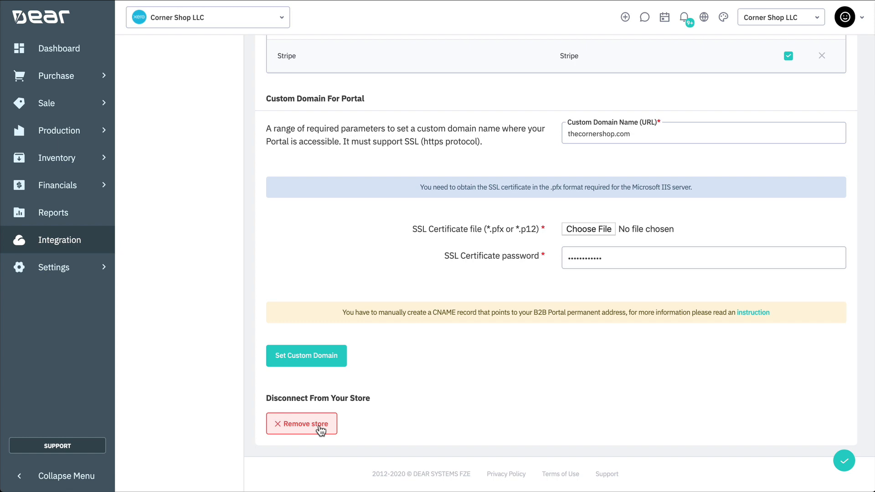
{"action": "scroll", "coordinate": [482, 353], "scroll_direction": "up", "scroll_amount": 20}
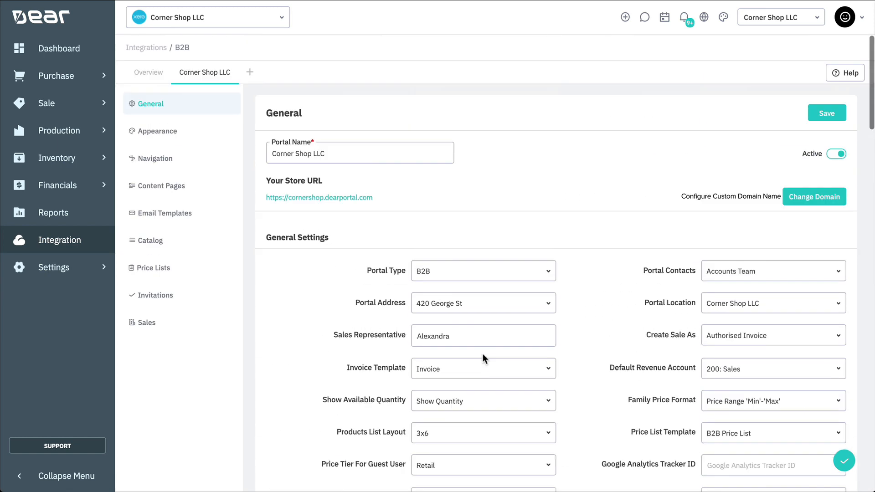
- In the portal's Appearance settings, darken the Out of Stock text colour
{"action": "left_click", "coordinate": [211, 136]}
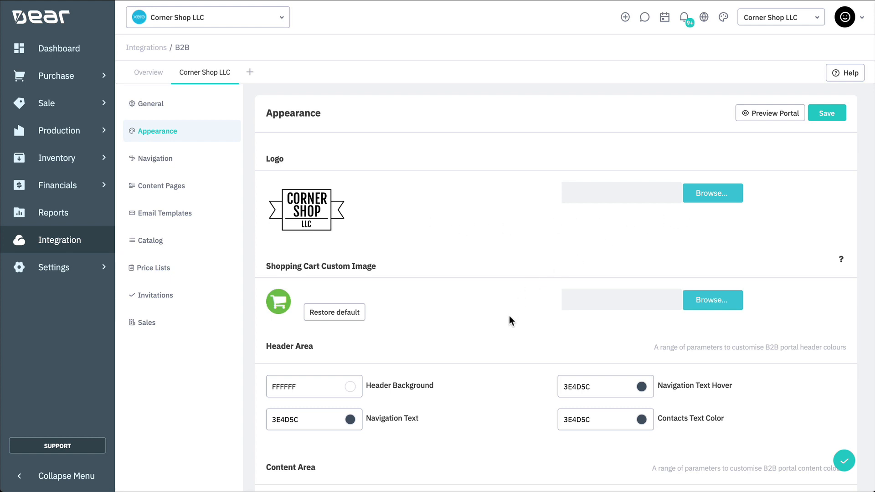
{"action": "scroll", "coordinate": [510, 317], "scroll_direction": "down", "scroll_amount": 8}
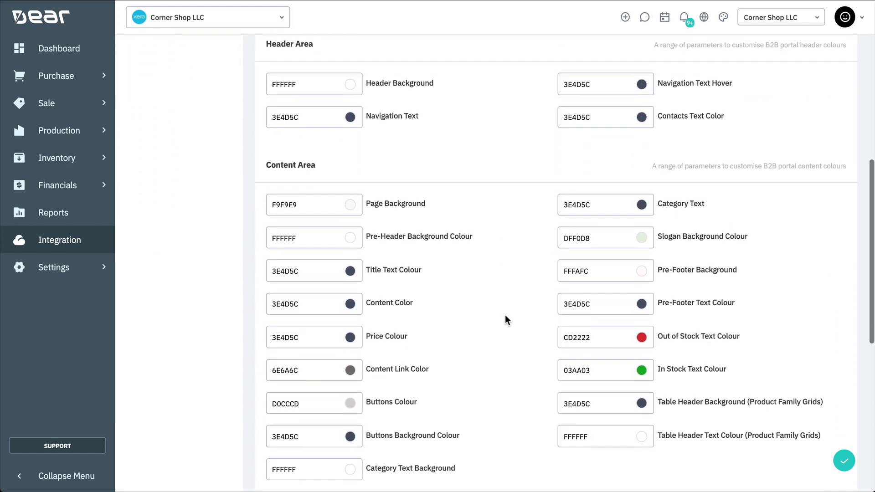
{"action": "scroll", "coordinate": [505, 315], "scroll_direction": "down", "scroll_amount": 6}
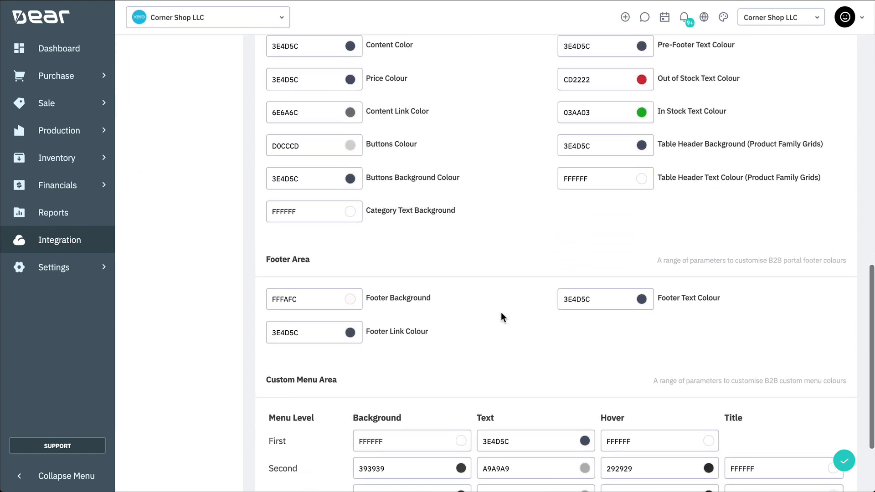
{"action": "scroll", "coordinate": [502, 317], "scroll_direction": "down", "scroll_amount": 1}
{"action": "scroll", "coordinate": [502, 316], "scroll_direction": "up", "scroll_amount": 6}
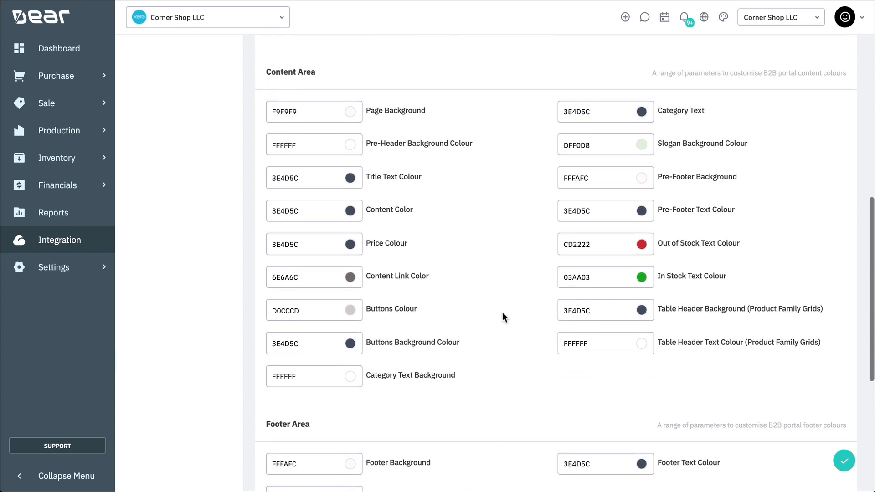
{"action": "left_click", "coordinate": [596, 244]}
{"action": "left_click_drag", "start_coordinate": [676, 274], "coordinate": [680, 273]}
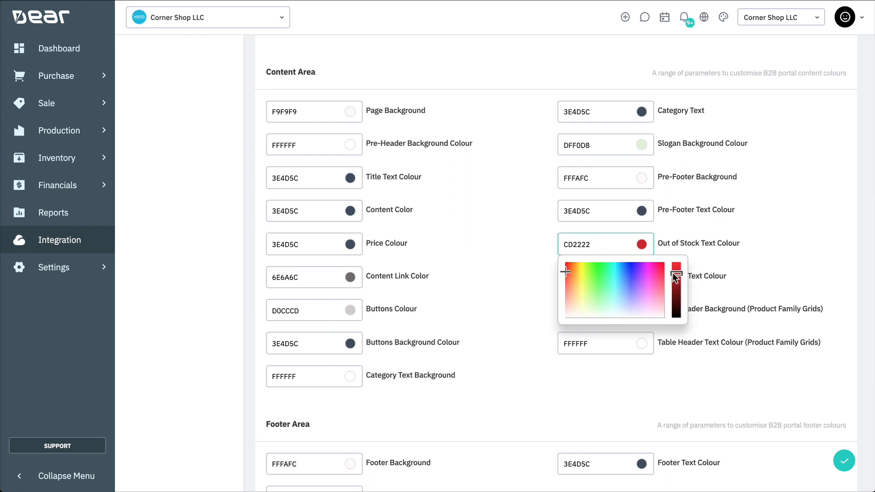
{"action": "left_click", "coordinate": [529, 240]}
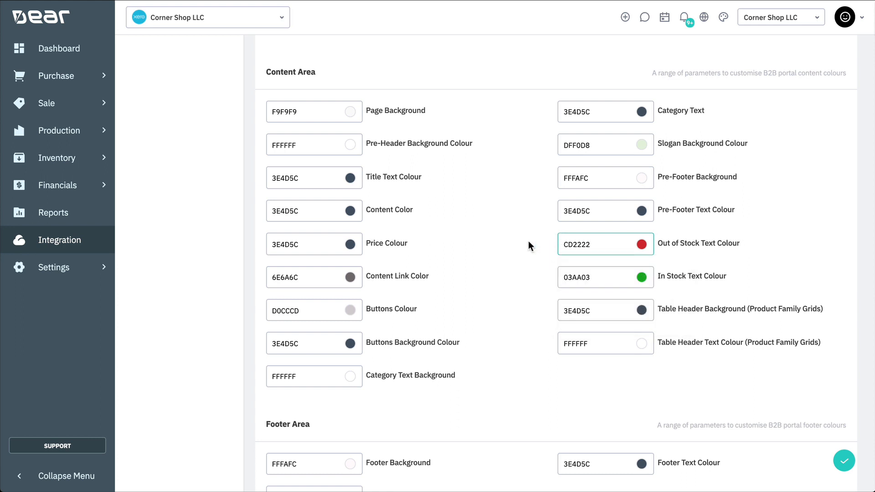
- Show the portal's Navigation settings, where both navigation bars are Disabled
{"action": "scroll", "coordinate": [527, 241], "scroll_direction": "up", "scroll_amount": 1}
{"action": "scroll", "coordinate": [527, 240], "scroll_direction": "up", "scroll_amount": 8}
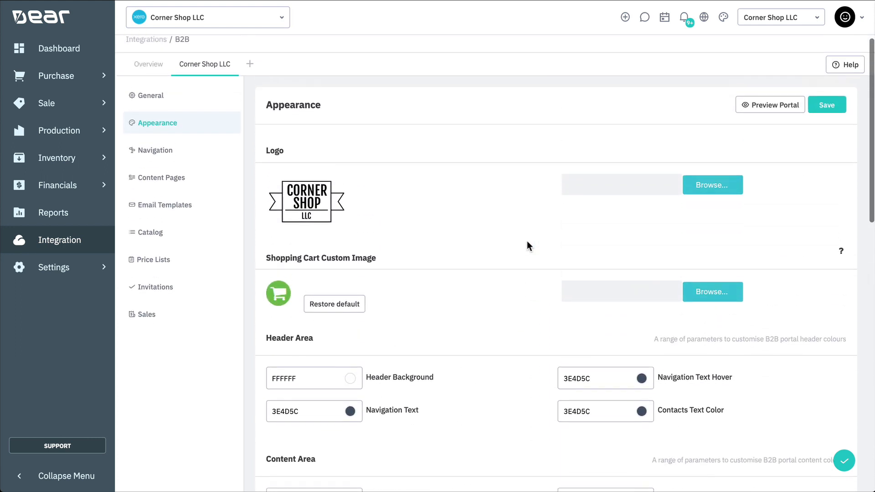
{"action": "left_click", "coordinate": [205, 165]}
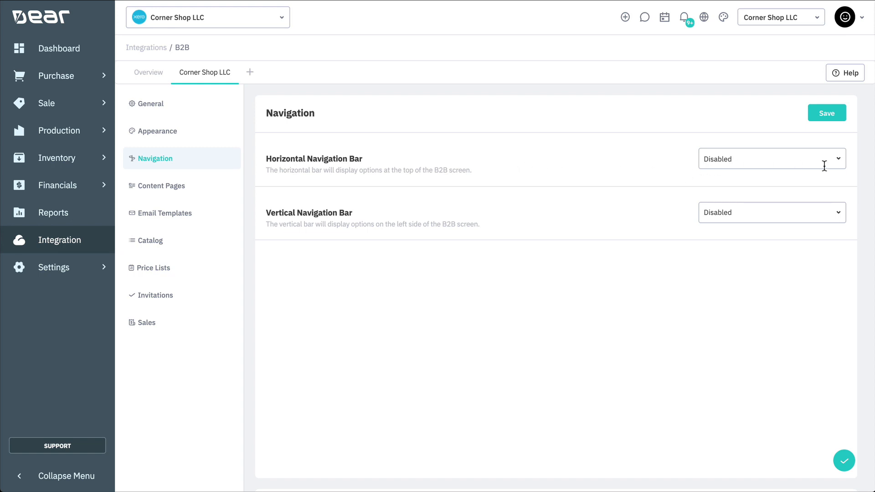
- Set the horizontal navigation bar to Categories and add T-Shirts between Kids and Sport
{"action": "left_click", "coordinate": [839, 165]}
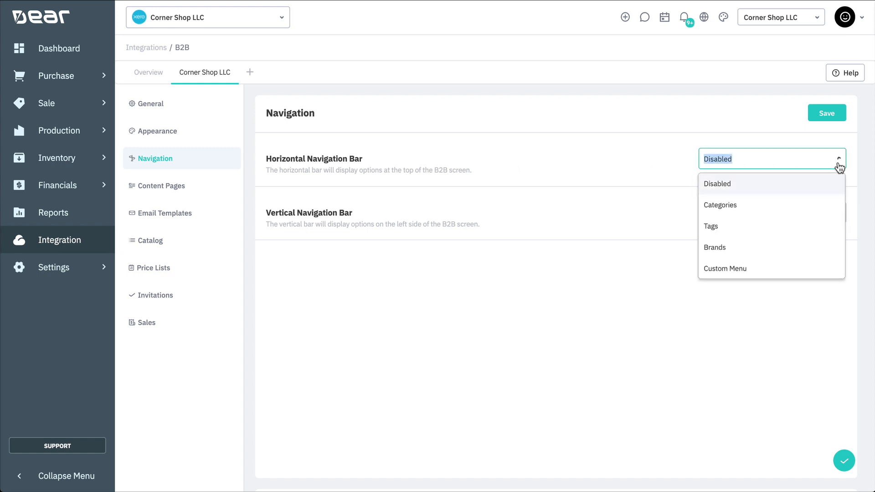
{"action": "left_click", "coordinate": [766, 206]}
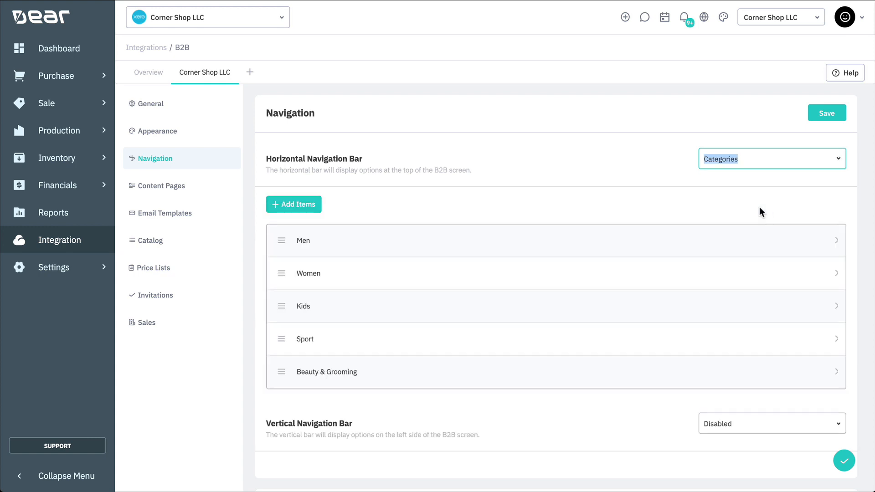
{"action": "left_click", "coordinate": [291, 206]}
{"action": "scroll", "coordinate": [312, 261], "scroll_direction": "down", "scroll_amount": 1}
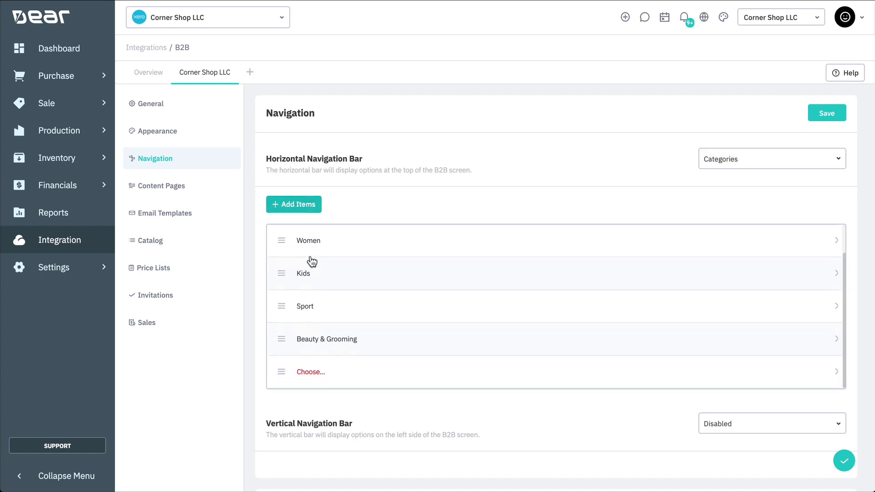
{"action": "left_click", "coordinate": [308, 374]}
{"action": "type", "text": "T-Shirts"}
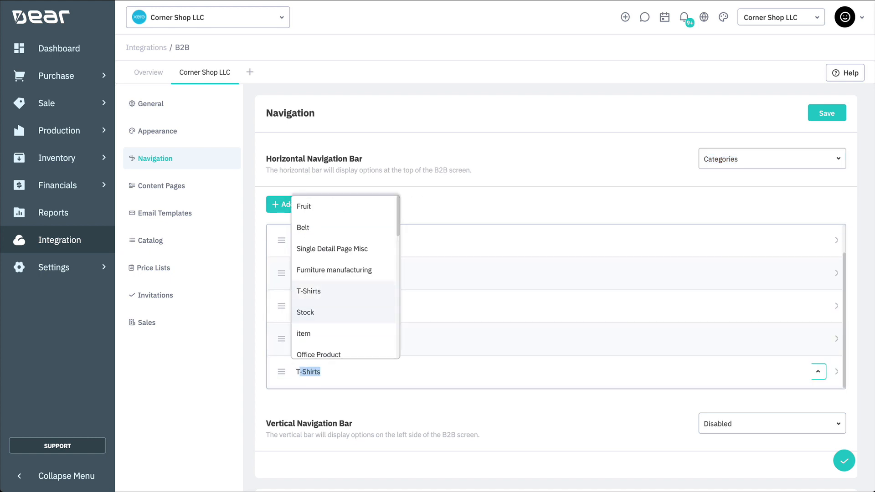
{"action": "left_click", "coordinate": [302, 390]}
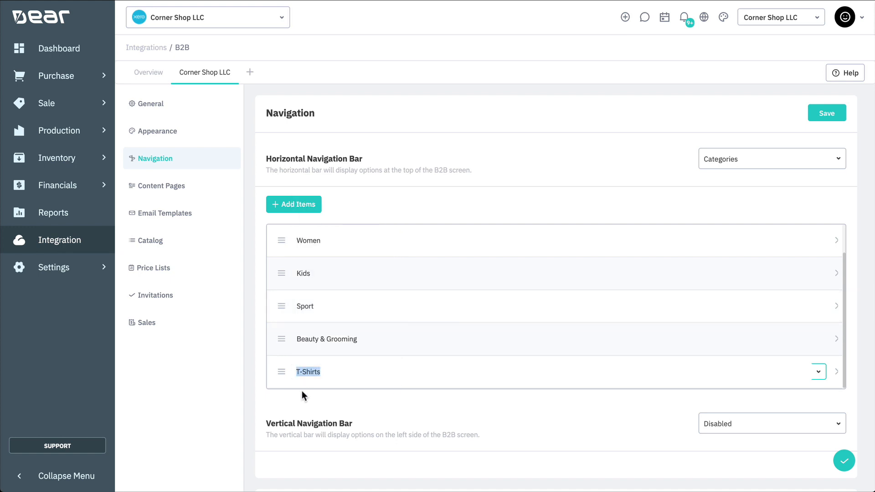
{"action": "left_click_drag", "start_coordinate": [276, 327], "coordinate": [277, 289]}
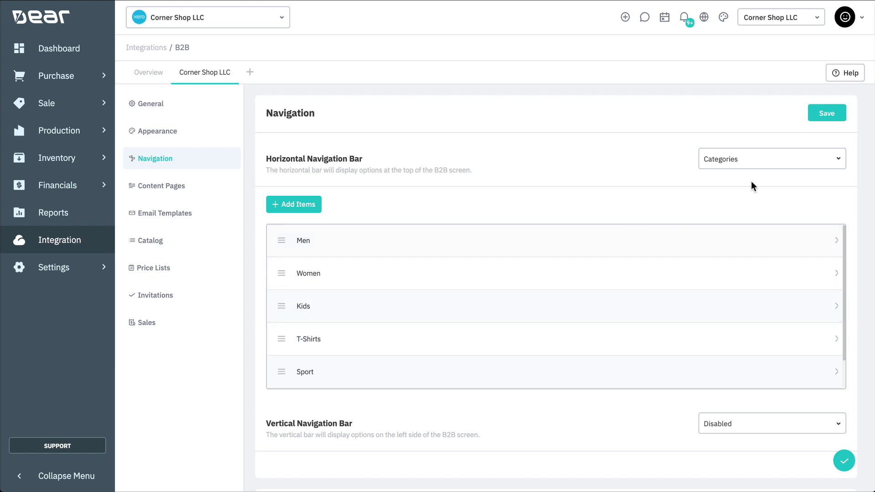
- Switch the horizontal navigation bar to Custom Menu and review its What's New, Women, Men, Gifts items
{"action": "left_click", "coordinate": [839, 161]}
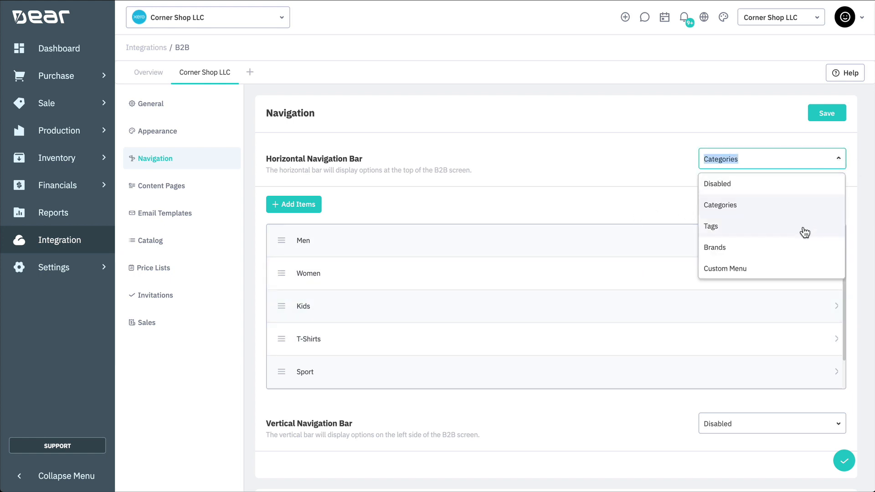
{"action": "left_click", "coordinate": [794, 267]}
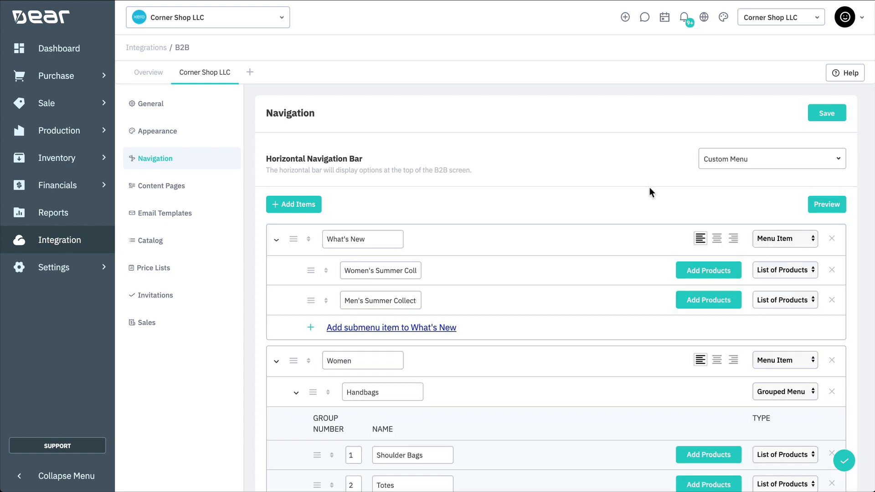
{"action": "scroll", "coordinate": [647, 210], "scroll_direction": "down", "scroll_amount": 5}
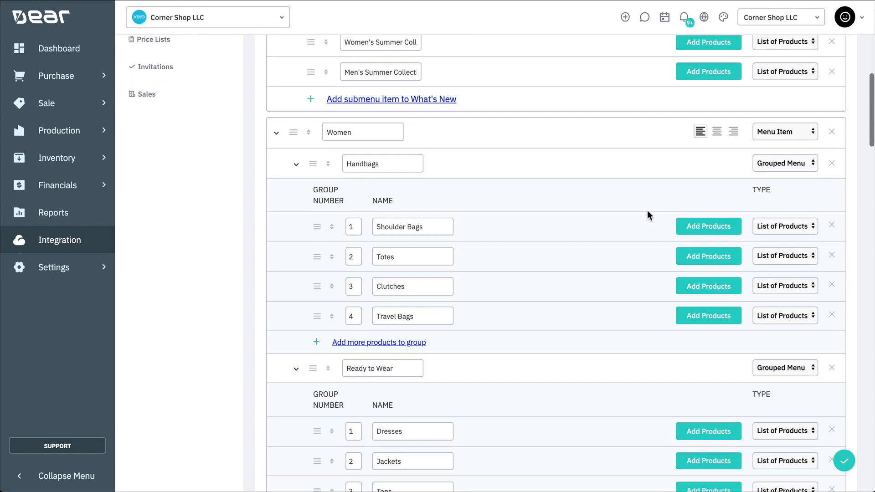
{"action": "scroll", "coordinate": [648, 214], "scroll_direction": "down", "scroll_amount": 10}
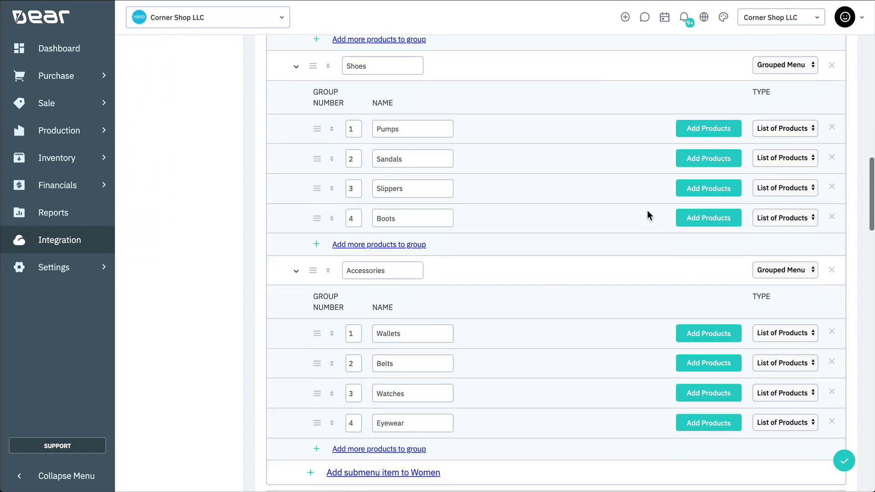
{"action": "scroll", "coordinate": [648, 213], "scroll_direction": "down", "scroll_amount": 9}
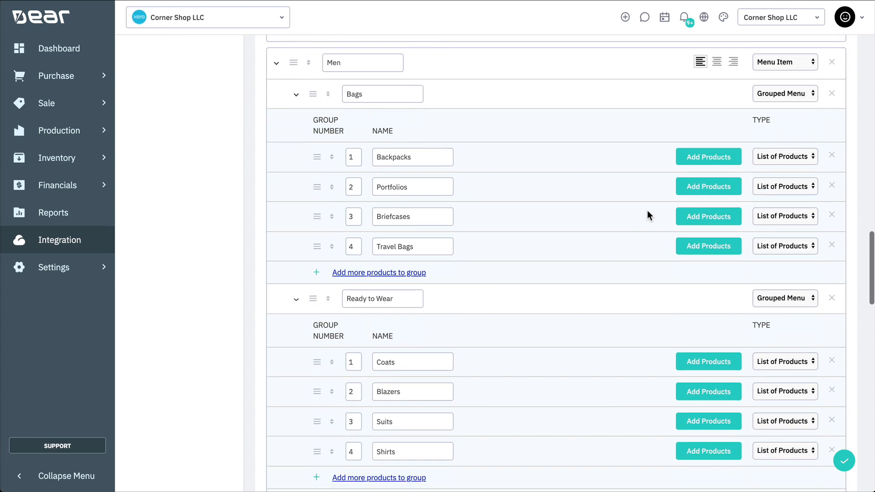
{"action": "scroll", "coordinate": [647, 213], "scroll_direction": "down", "scroll_amount": 9}
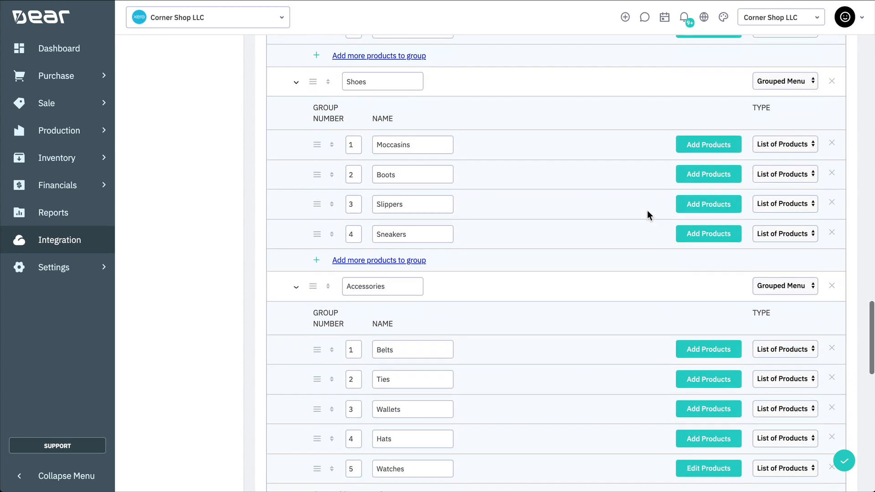
{"action": "scroll", "coordinate": [648, 213], "scroll_direction": "down", "scroll_amount": 9}
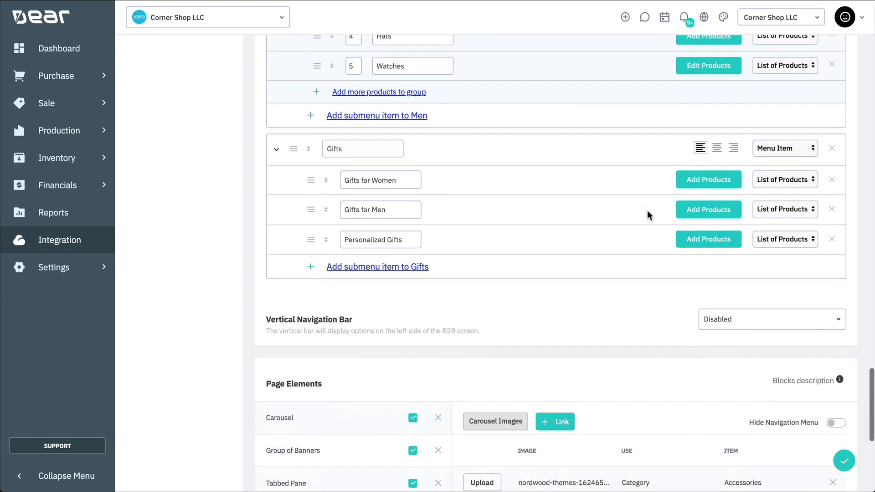
{"action": "scroll", "coordinate": [647, 213], "scroll_direction": "up", "scroll_amount": 20}
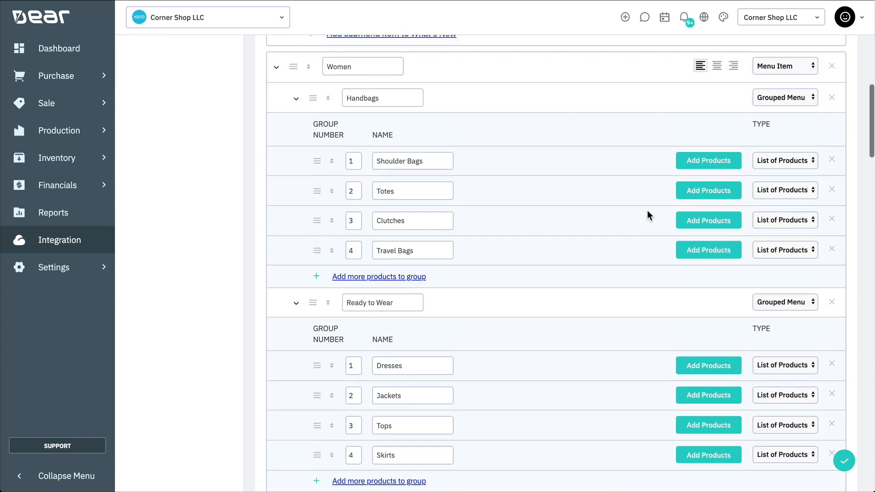
{"action": "scroll", "coordinate": [647, 214], "scroll_direction": "up", "scroll_amount": 6}
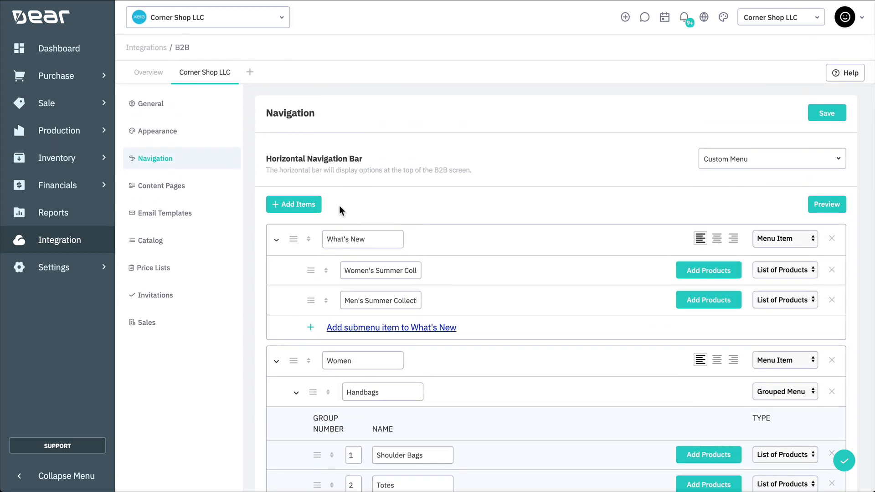
{"action": "scroll", "coordinate": [493, 251], "scroll_direction": "down", "scroll_amount": 13}
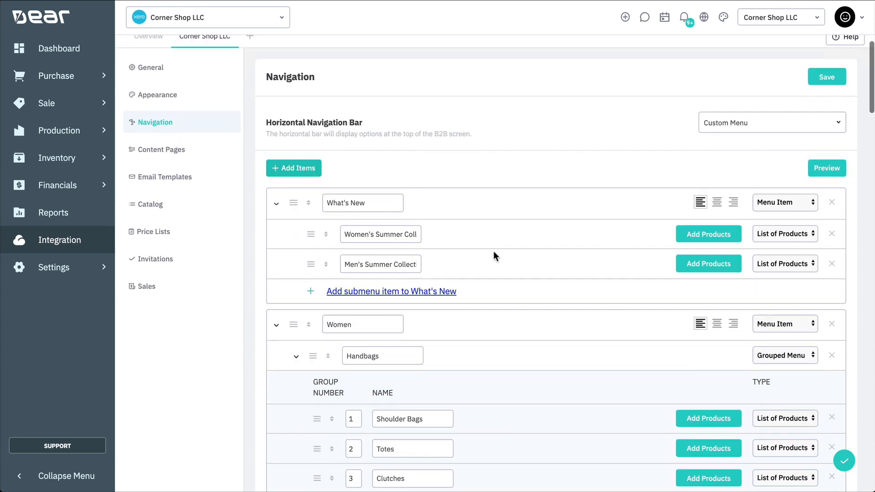
{"action": "scroll", "coordinate": [493, 251], "scroll_direction": "down", "scroll_amount": 15}
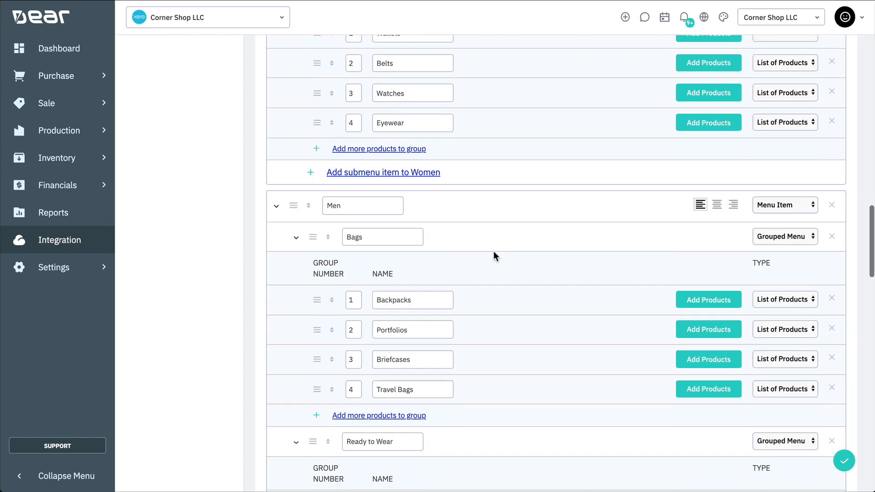
{"action": "scroll", "coordinate": [493, 251], "scroll_direction": "down", "scroll_amount": 15}
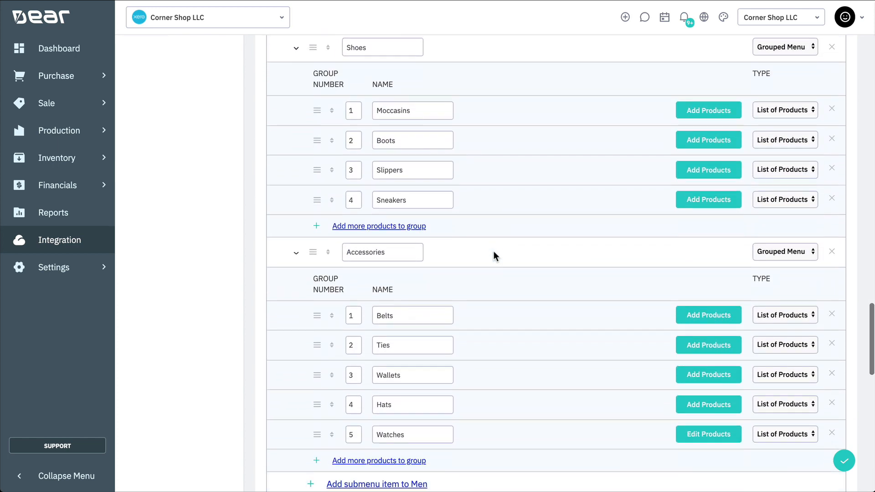
{"action": "scroll", "coordinate": [494, 256], "scroll_direction": "down", "scroll_amount": 4}
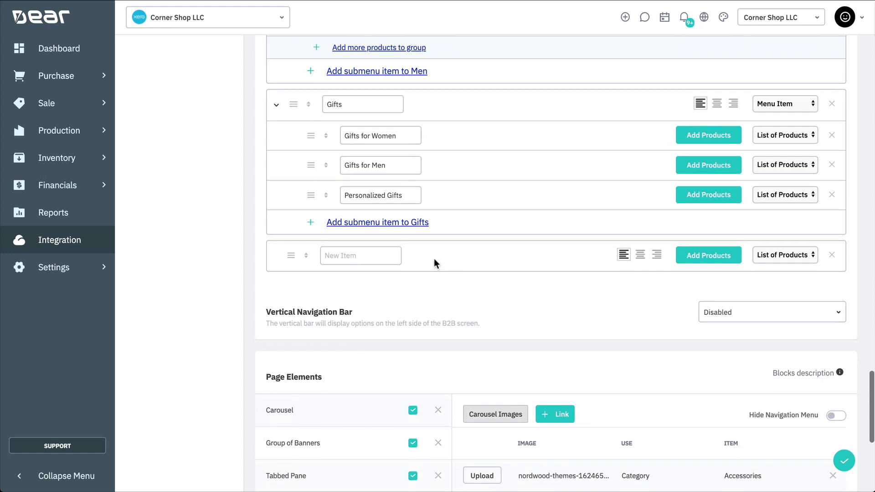
- Name the new menu entry T-Shirts and keep it left-aligned after trying centre and right
{"action": "left_click", "coordinate": [381, 257]}
{"action": "type", "text": "T-S"}
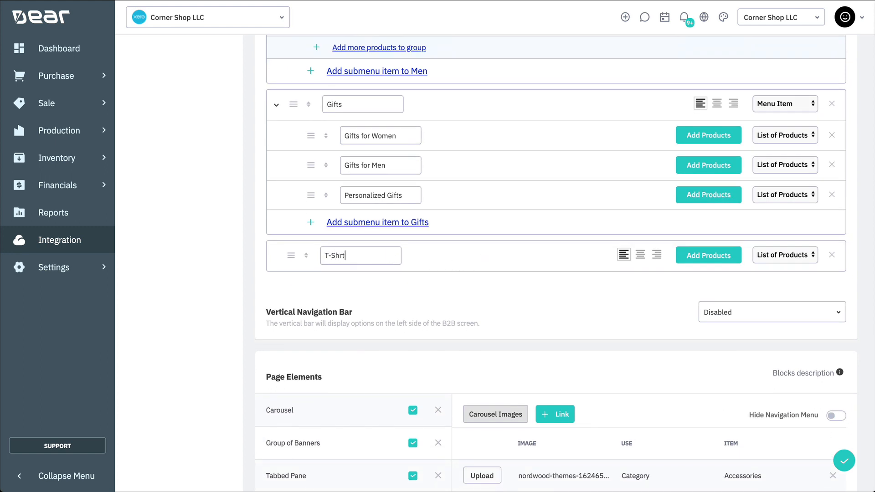
{"action": "type", "text": "hirts"}
{"action": "left_click", "coordinate": [640, 263]}
{"action": "left_click", "coordinate": [656, 257]}
{"action": "left_click", "coordinate": [624, 257]}
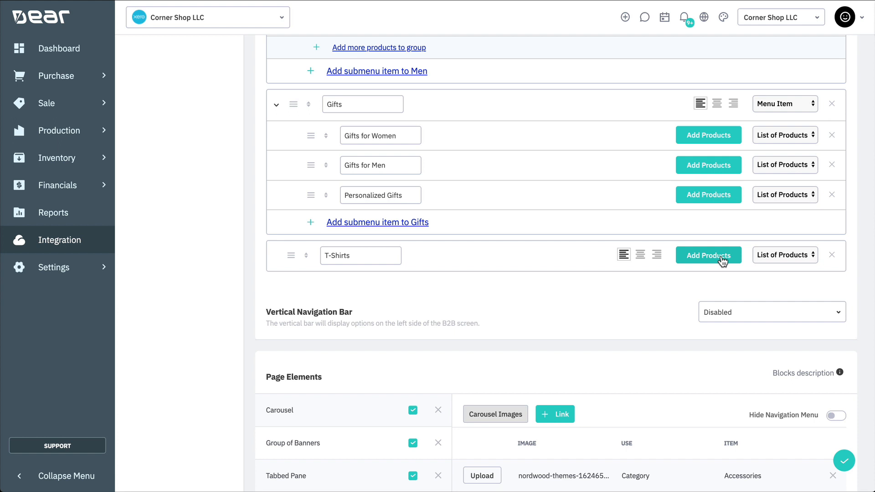
- Filter the T-Shirts entry's products to category T-Shirts, brand ADIDAS and tag Clothing
{"action": "left_click", "coordinate": [721, 258]}
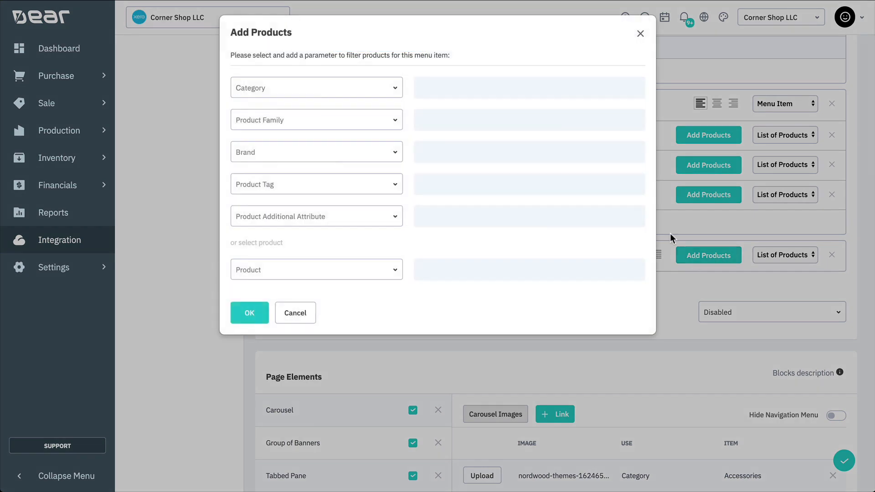
{"action": "left_click", "coordinate": [345, 89]}
{"action": "type", "text": "T-Shirts"}
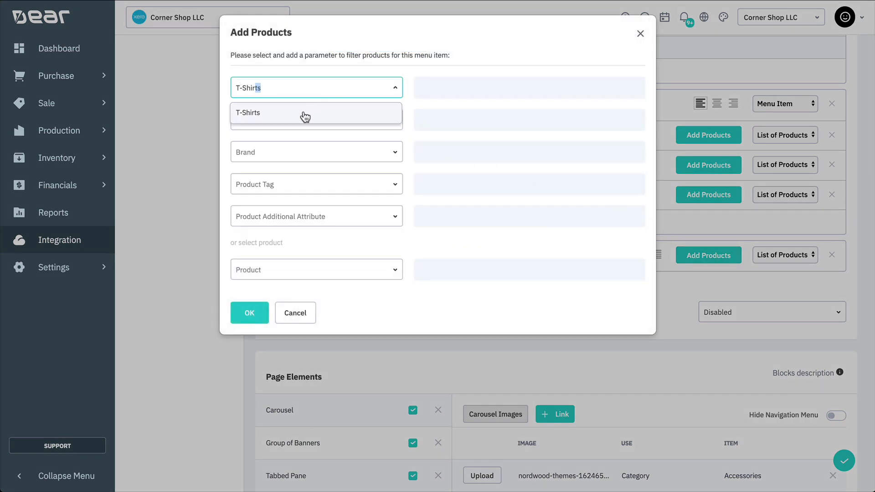
{"action": "left_click", "coordinate": [303, 115]}
{"action": "left_click", "coordinate": [315, 153]}
{"action": "type", "text": "Adid"}
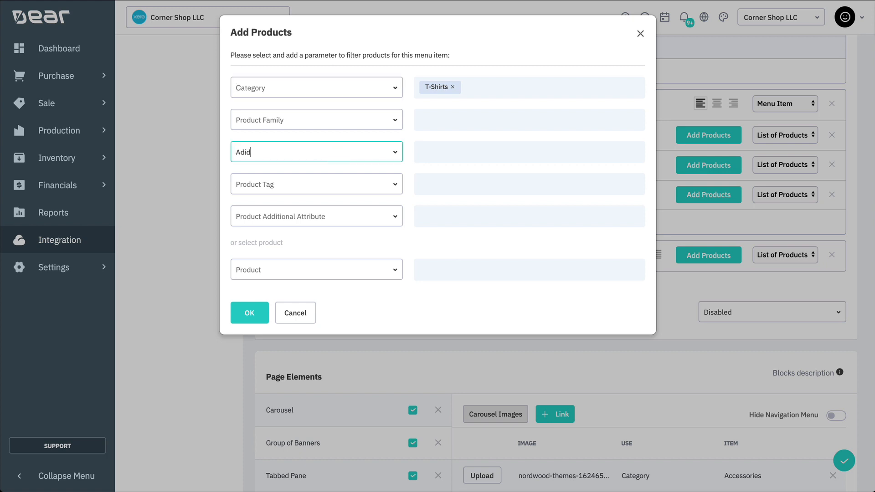
{"action": "left_click", "coordinate": [291, 183]}
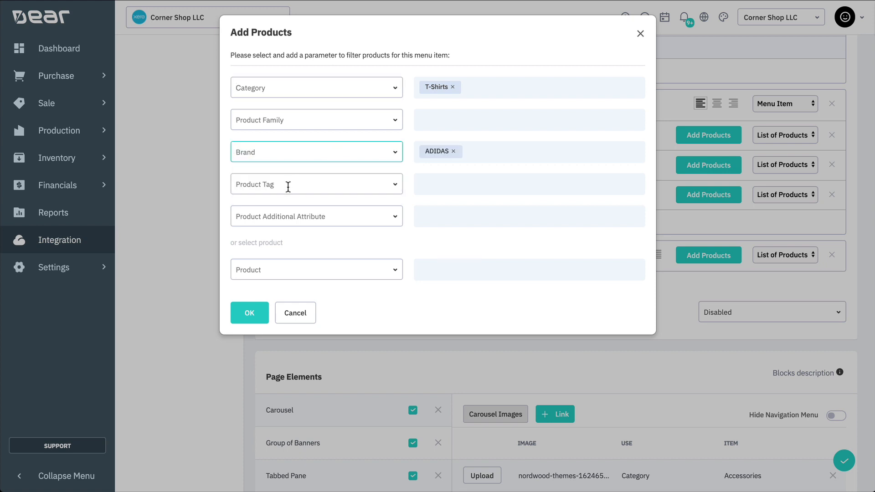
{"action": "left_click", "coordinate": [288, 187]}
{"action": "type", "text": "Clothing"}
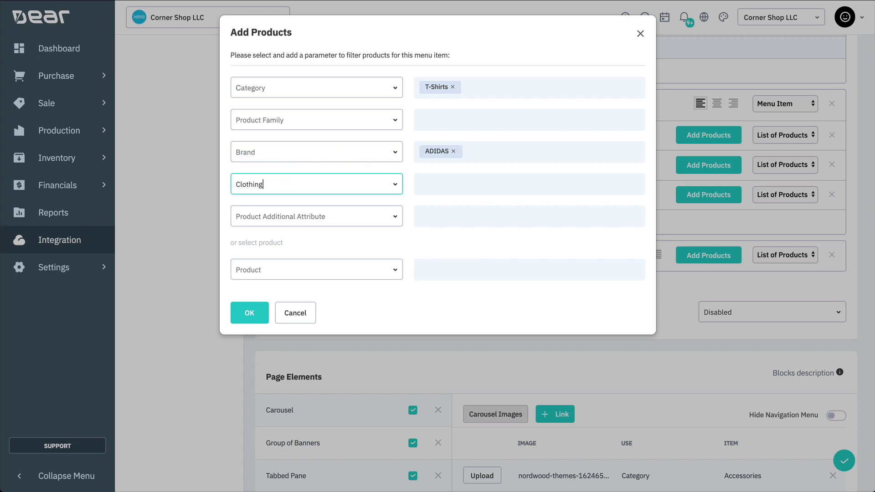
{"action": "left_click", "coordinate": [272, 229]}
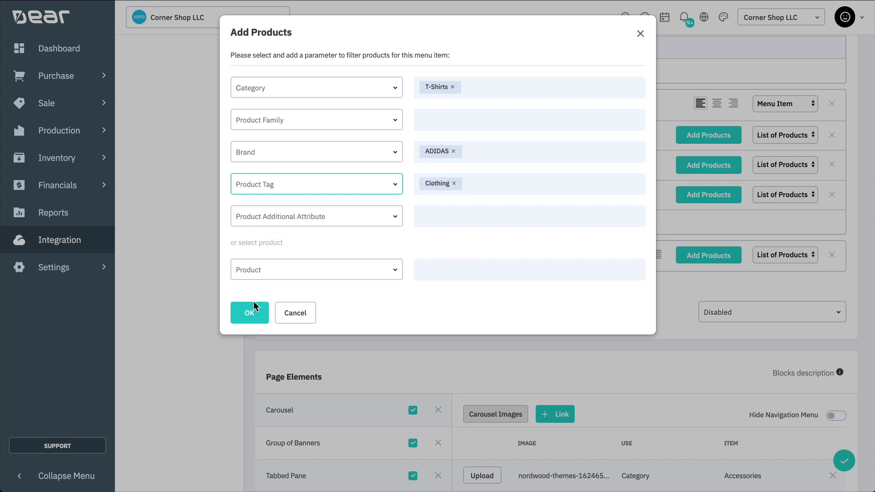
{"action": "left_click", "coordinate": [250, 314]}
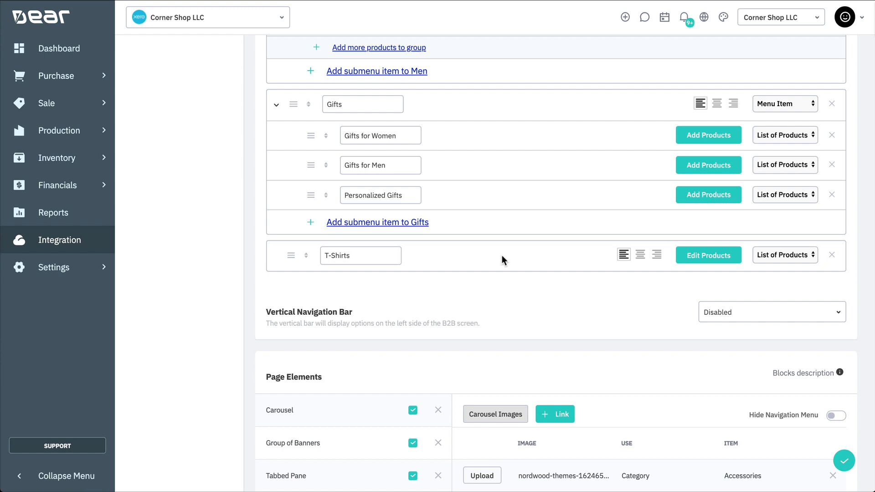
- Make T-Shirts a Menu Item with submenus Nike, Adidas and Puma
{"action": "left_click", "coordinate": [781, 258]}
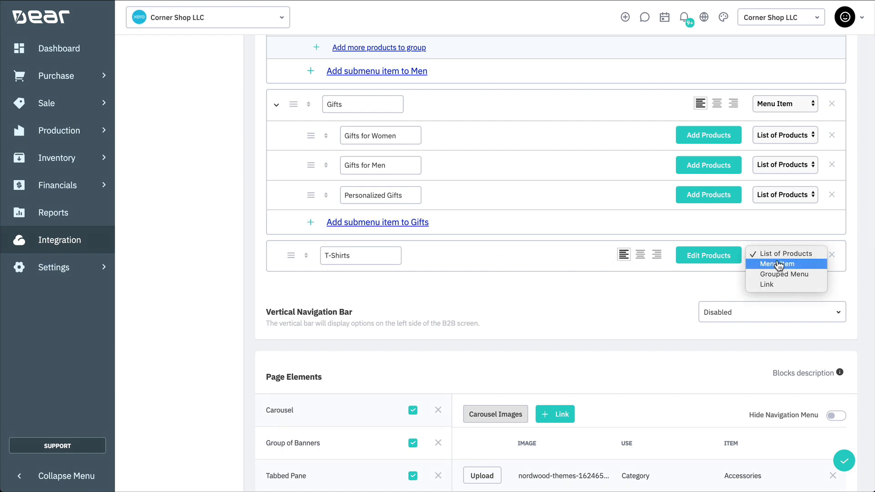
{"action": "left_click", "coordinate": [819, 266]}
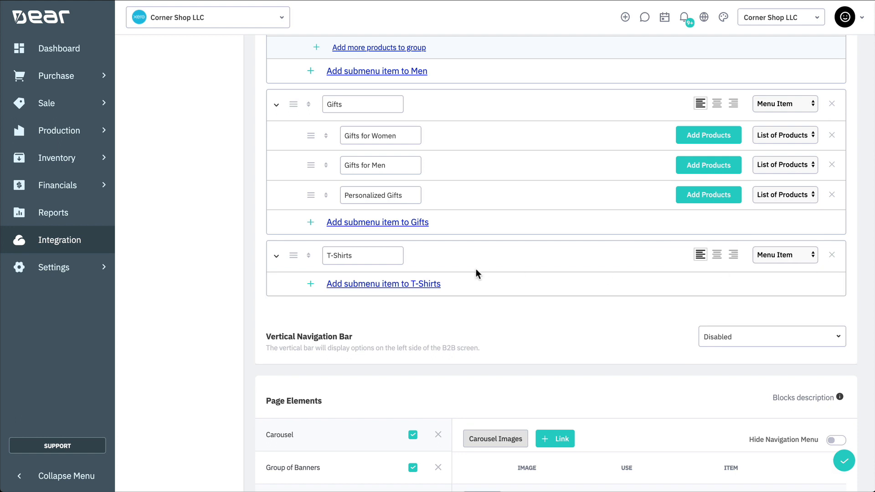
{"action": "left_click", "coordinate": [364, 284]}
{"action": "left_click", "coordinate": [370, 315]}
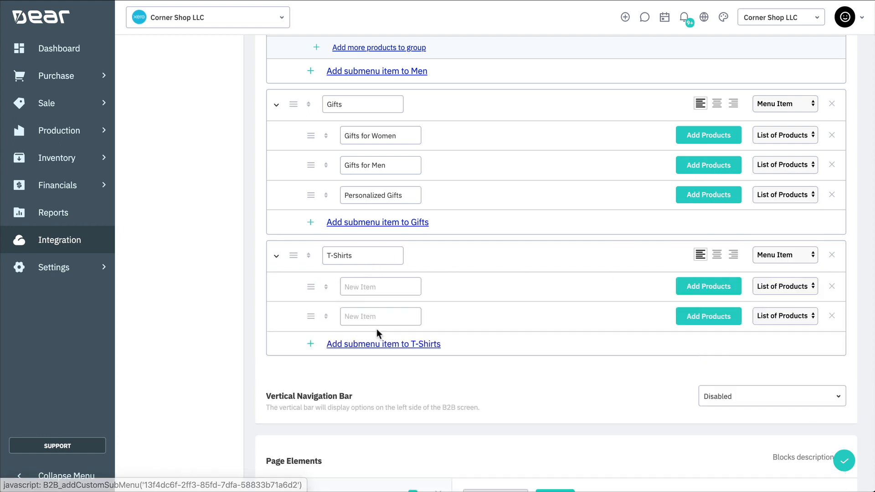
{"action": "left_click", "coordinate": [376, 344]}
{"action": "left_click", "coordinate": [387, 288]}
{"action": "type", "text": "Nike"}
{"action": "left_click", "coordinate": [375, 316]}
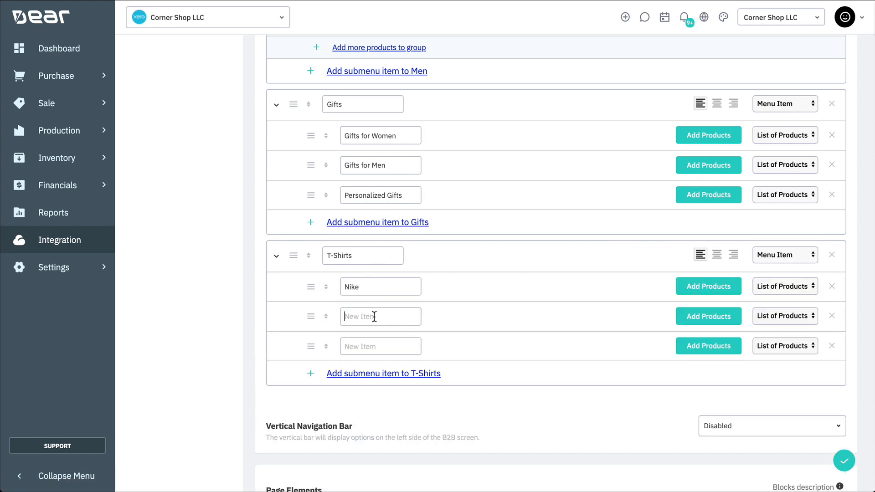
{"action": "type", "text": "Adidas"}
{"action": "left_click", "coordinate": [361, 341]}
{"action": "type", "text": "Puma"}
- Keep Nike as a product list and switch T-Shirts to Grouped Menu
{"action": "left_click", "coordinate": [757, 287]}
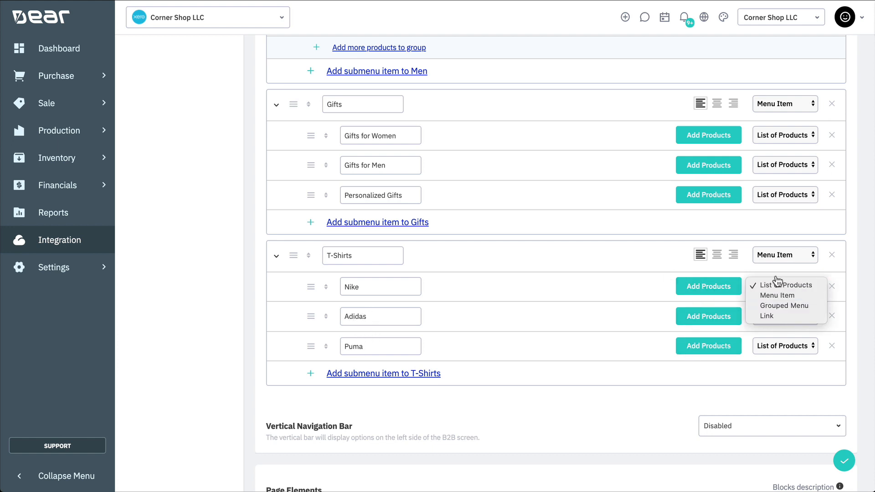
{"action": "left_click", "coordinate": [785, 281]}
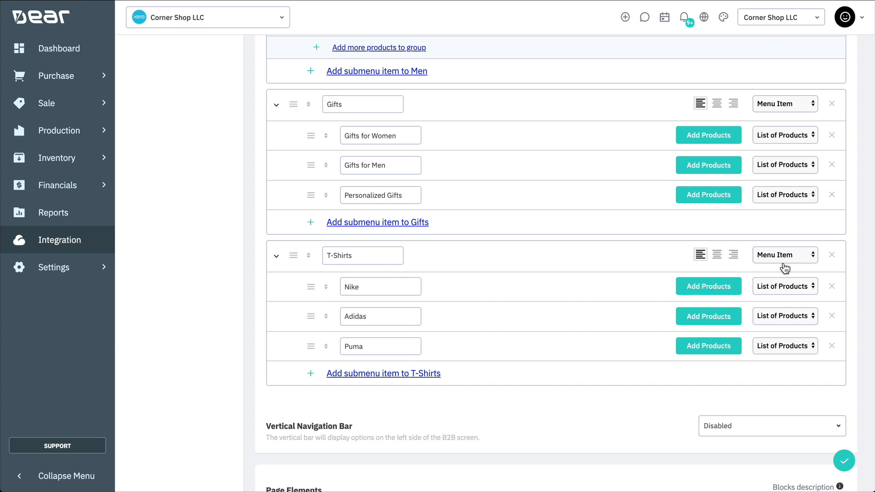
{"action": "left_click", "coordinate": [784, 259]}
{"action": "left_click", "coordinate": [783, 265]}
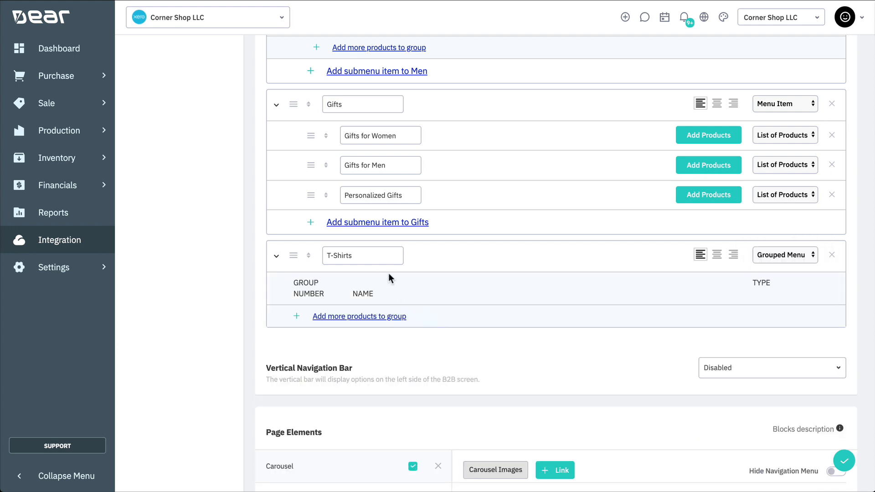
- Add grouped-menu rows named Brands, Nike, Adidas and Puma under T-Shirts
{"action": "left_click", "coordinate": [365, 319]}
{"action": "left_click", "coordinate": [363, 346]}
{"action": "left_click", "coordinate": [363, 375]}
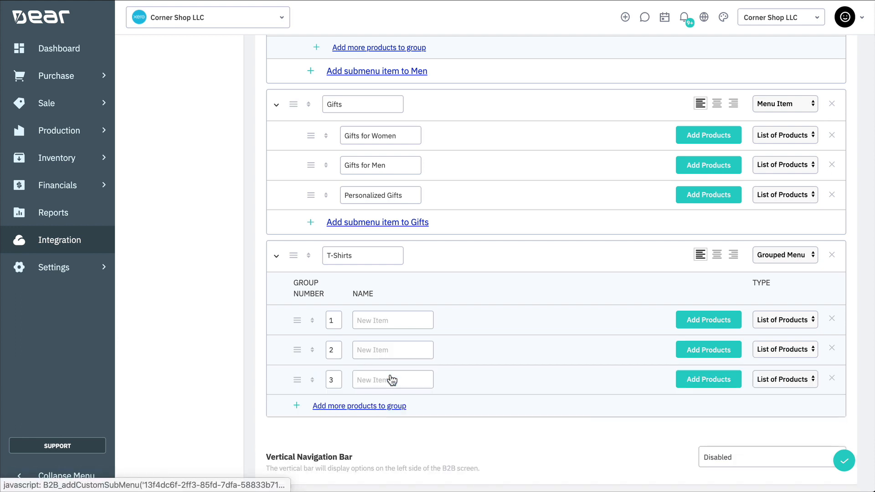
{"action": "type", "text": "Brands"}
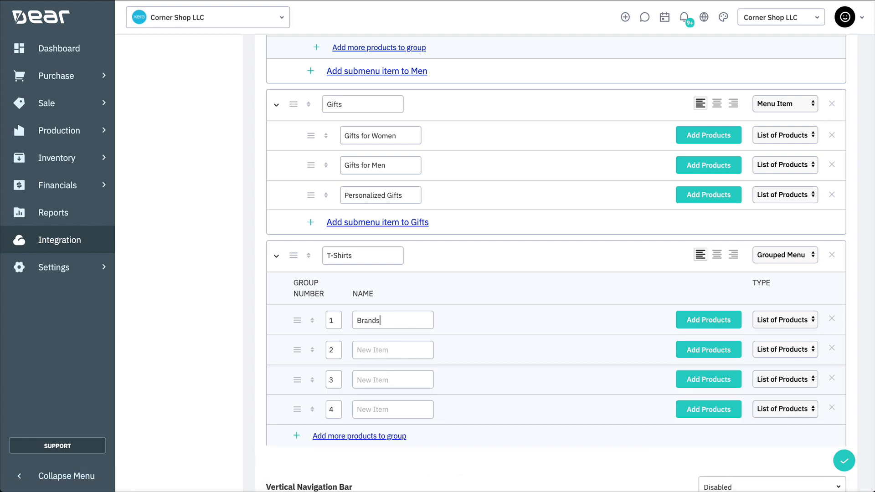
{"action": "left_click", "coordinate": [362, 348]}
{"action": "type", "text": "Nike"}
{"action": "left_click", "coordinate": [361, 379]}
{"action": "type", "text": "Adidas"}
{"action": "left_click", "coordinate": [364, 406]}
{"action": "type", "text": "Puma"}
- Put Nike, Adidas and Puma in group 1 and make Brands a Title
{"action": "double_click", "coordinate": [335, 350]}
{"action": "type", "text": "1"}
{"action": "double_click", "coordinate": [335, 380]}
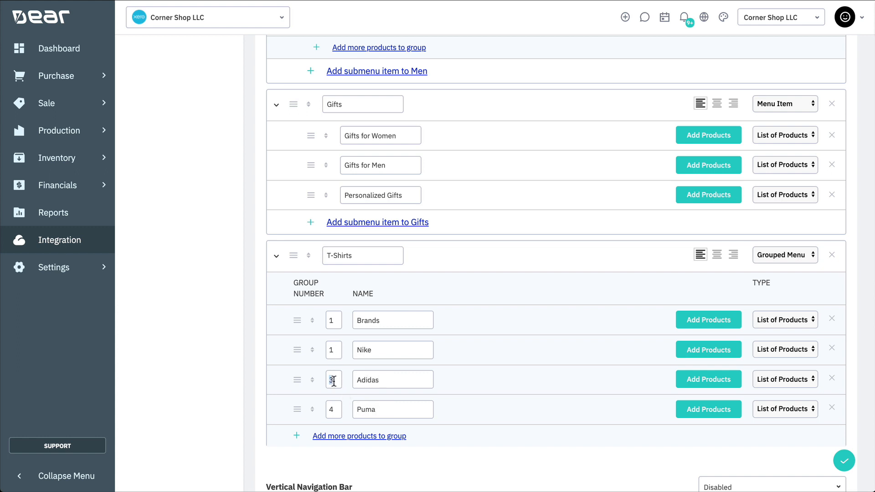
{"action": "type", "text": "1"}
{"action": "double_click", "coordinate": [334, 409]}
{"action": "type", "text": "1"}
{"action": "left_click", "coordinate": [763, 321]}
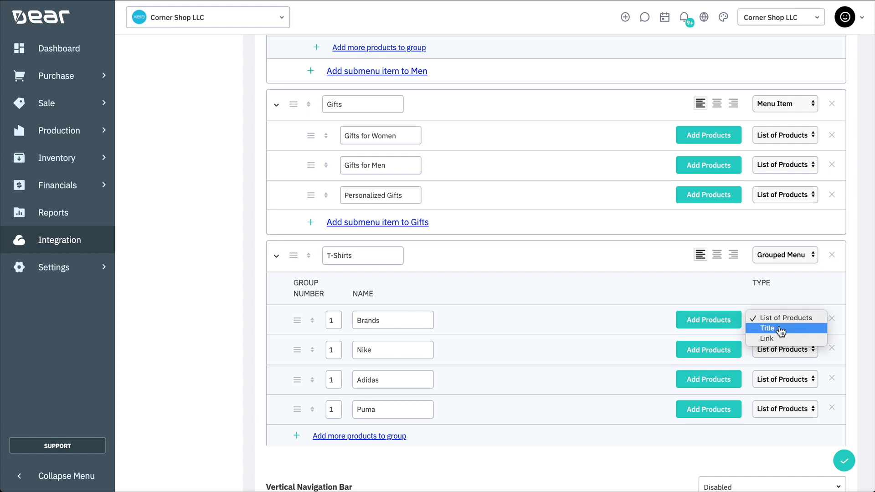
{"action": "left_click", "coordinate": [780, 328]}
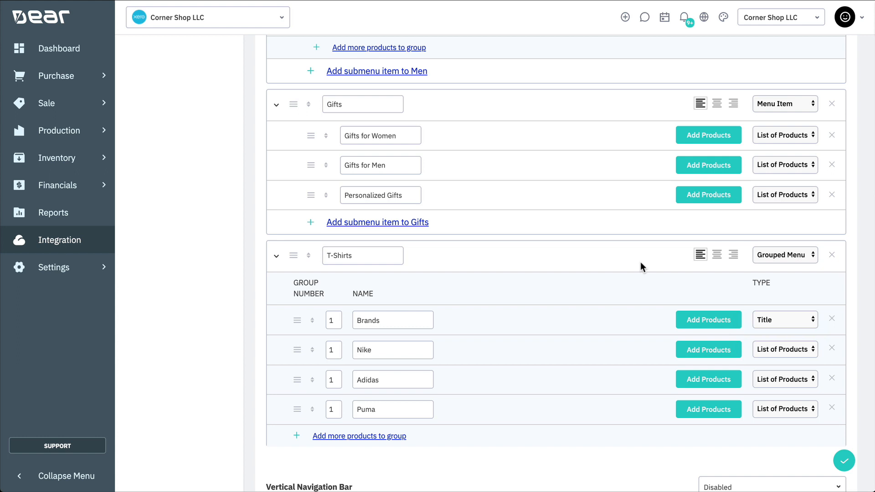
- Add a More Info row and a Specials row in group 2
{"action": "scroll", "coordinate": [572, 237], "scroll_direction": "down", "scroll_amount": 4}
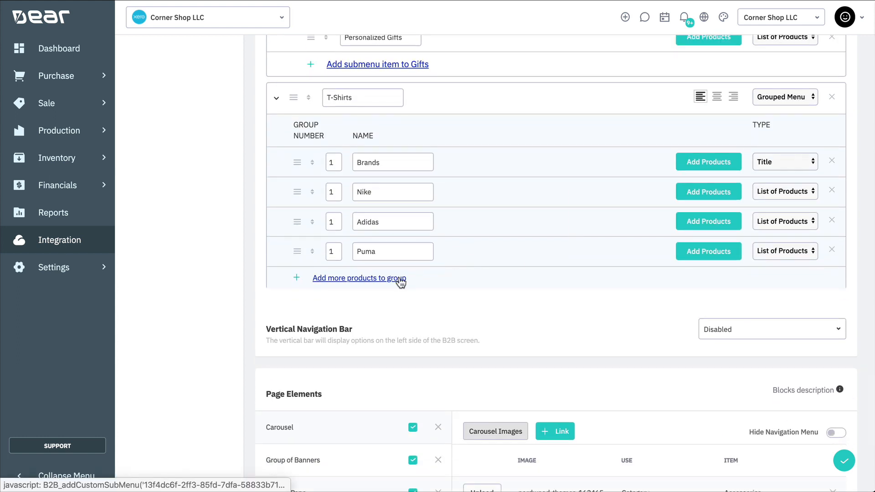
{"action": "left_click", "coordinate": [396, 278]}
{"action": "left_click", "coordinate": [376, 308]}
{"action": "left_click", "coordinate": [372, 281]}
{"action": "type", "text": "More Info"}
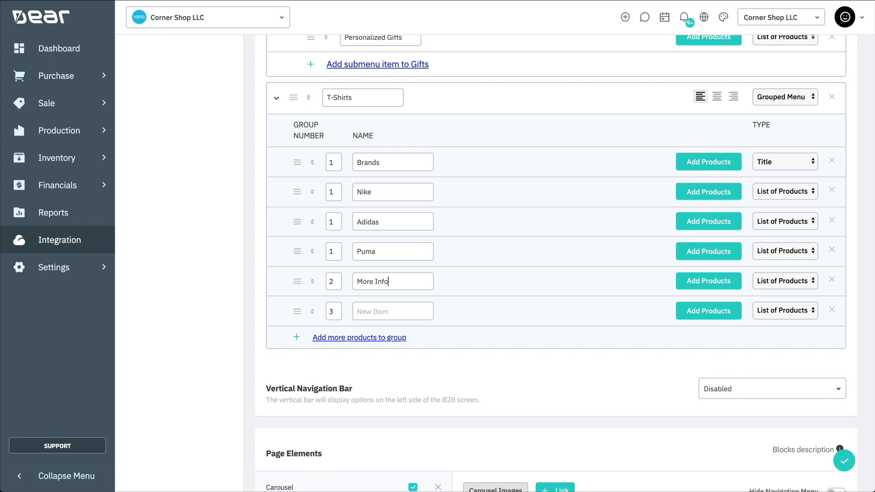
{"action": "double_click", "coordinate": [331, 312]}
{"action": "type", "text": "2"}
{"action": "left_click", "coordinate": [383, 312]}
{"action": "type", "text": "Specials"}
- Make More Info a Title and Specials a link to cornershop/com/specials
{"action": "left_click", "coordinate": [780, 281]}
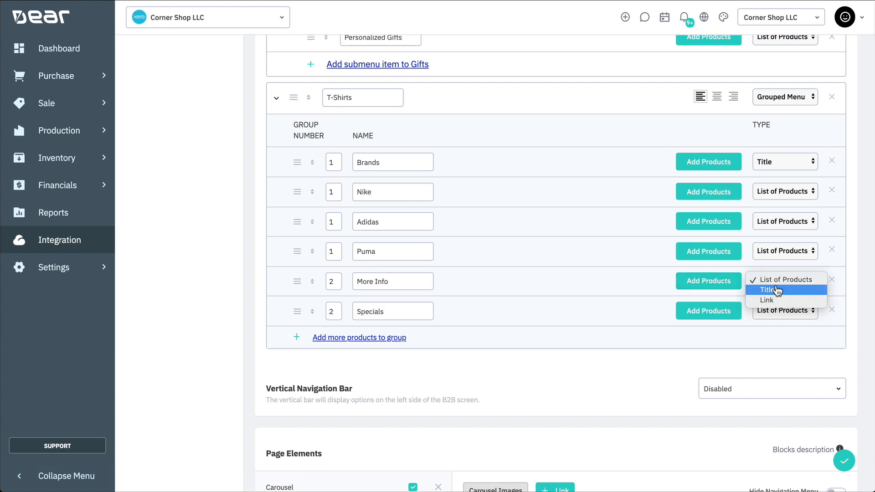
{"action": "left_click", "coordinate": [773, 291]}
{"action": "left_click", "coordinate": [778, 311]}
{"action": "left_click", "coordinate": [767, 329]}
{"action": "left_click", "coordinate": [477, 313]}
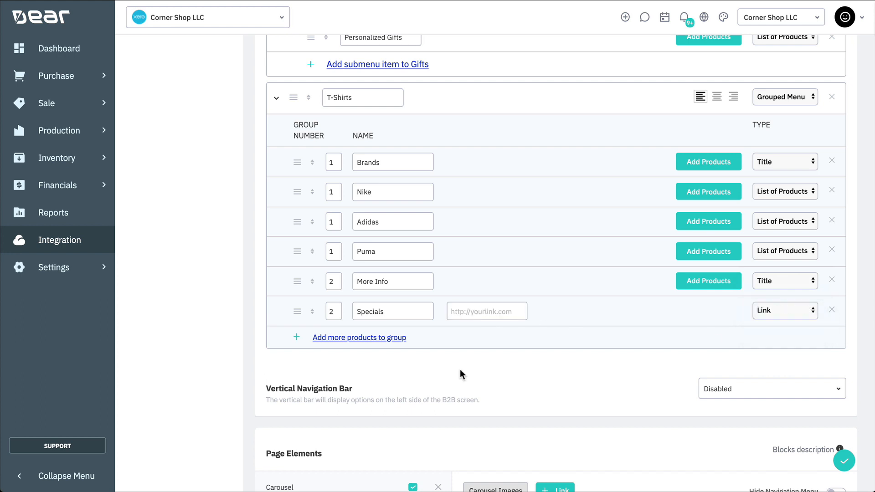
{"action": "type", "text": "cornershop/"}
{"action": "type", "text": "com/specials"}
{"action": "left_click", "coordinate": [561, 311]}
{"action": "scroll", "coordinate": [561, 311], "scroll_direction": "up", "scroll_amount": 15}
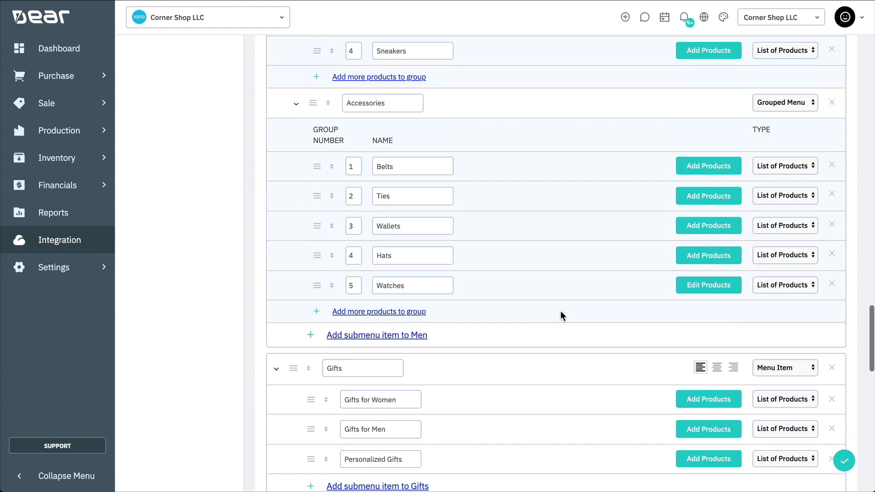
{"action": "scroll", "coordinate": [561, 314], "scroll_direction": "up", "scroll_amount": 15}
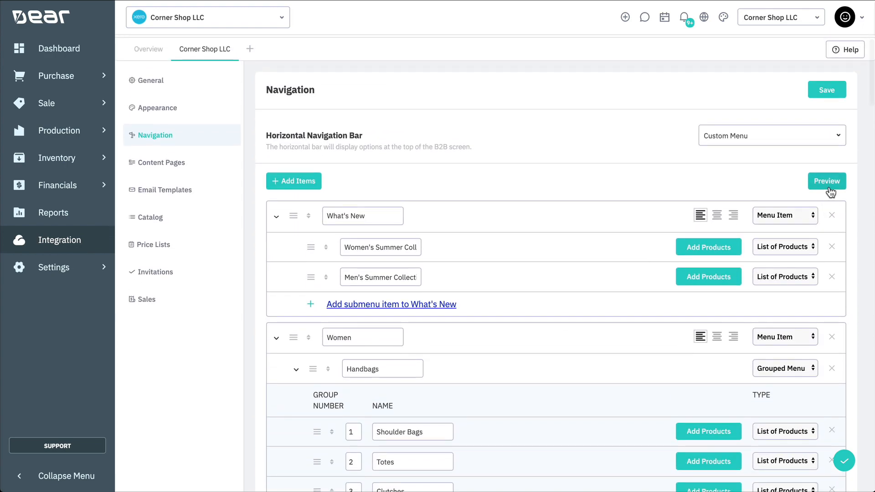
{"action": "left_click", "coordinate": [830, 185]}
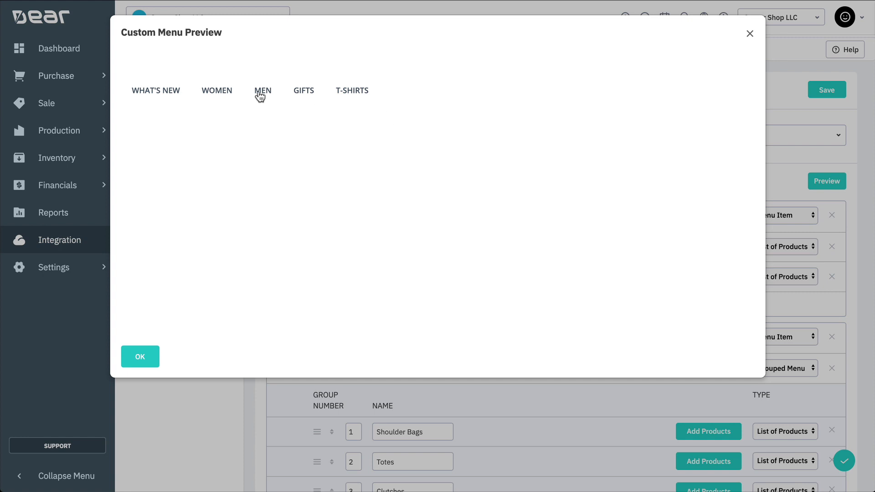
{"action": "mouse_move", "coordinate": [260, 93]}
{"action": "mouse_move", "coordinate": [307, 131]}
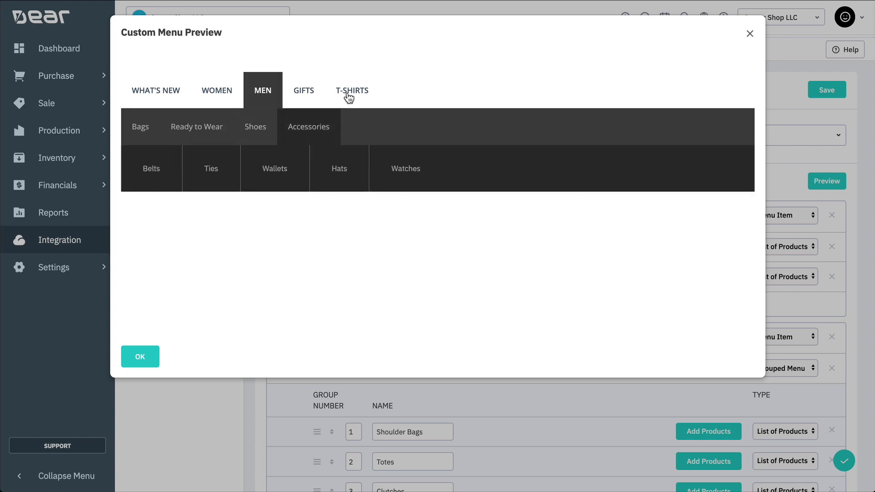
{"action": "mouse_move", "coordinate": [348, 94]}
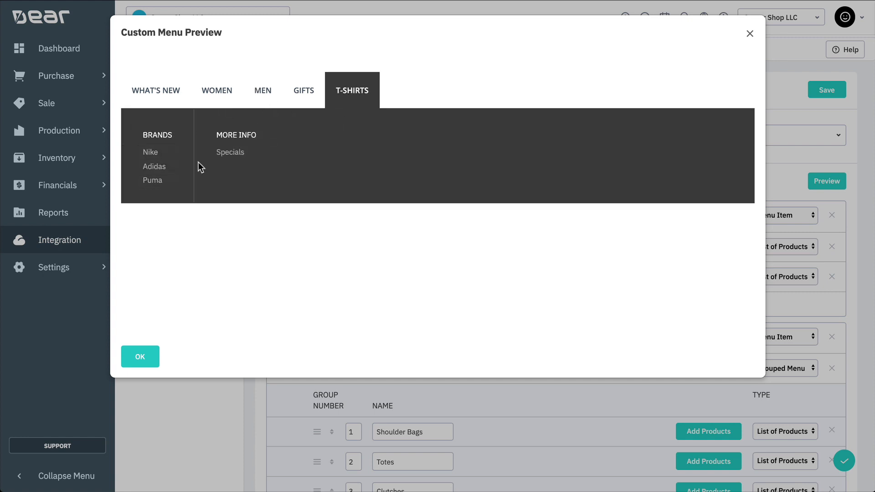
{"action": "left_click", "coordinate": [157, 351]}
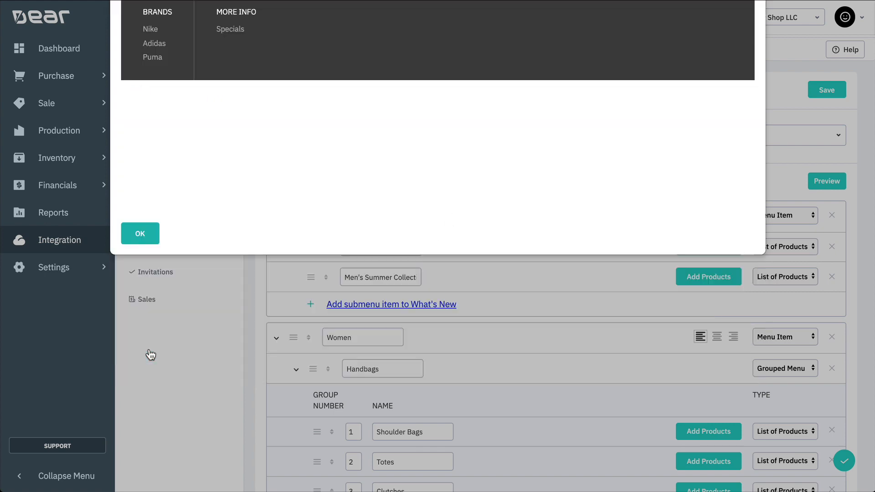
{"action": "scroll", "coordinate": [269, 313], "scroll_direction": "down", "scroll_amount": 19}
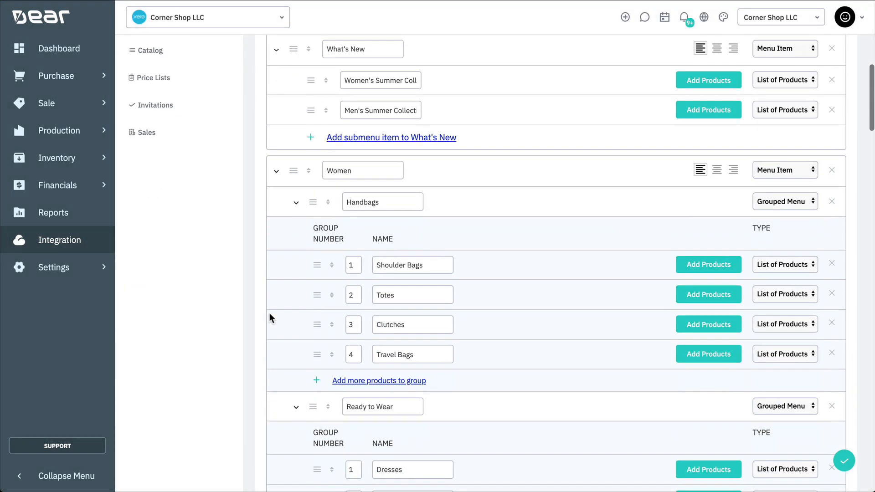
- Collapse T-Shirts and Gifts, then move T-Shirts under the Gifts item
{"action": "scroll", "coordinate": [270, 313], "scroll_direction": "down", "scroll_amount": 8}
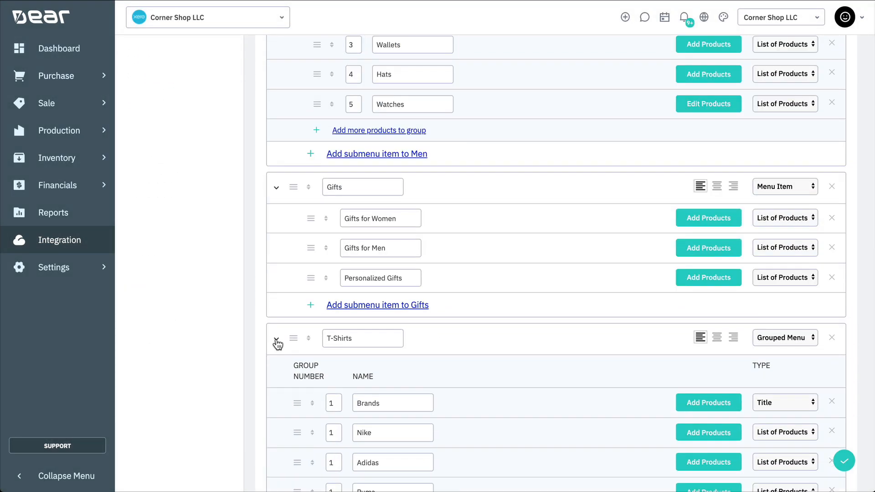
{"action": "left_click", "coordinate": [276, 341]}
{"action": "left_click", "coordinate": [274, 183]}
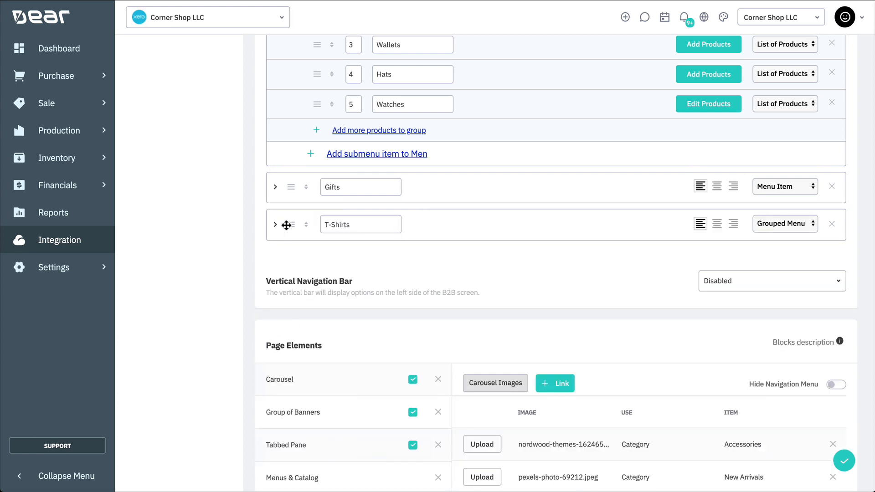
{"action": "left_click_drag", "start_coordinate": [285, 223], "coordinate": [296, 184]}
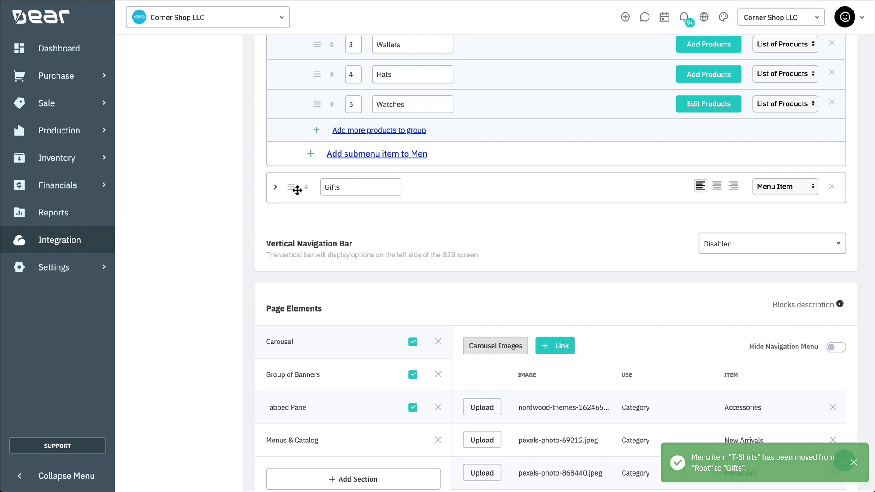
{"action": "left_click", "coordinate": [275, 188]}
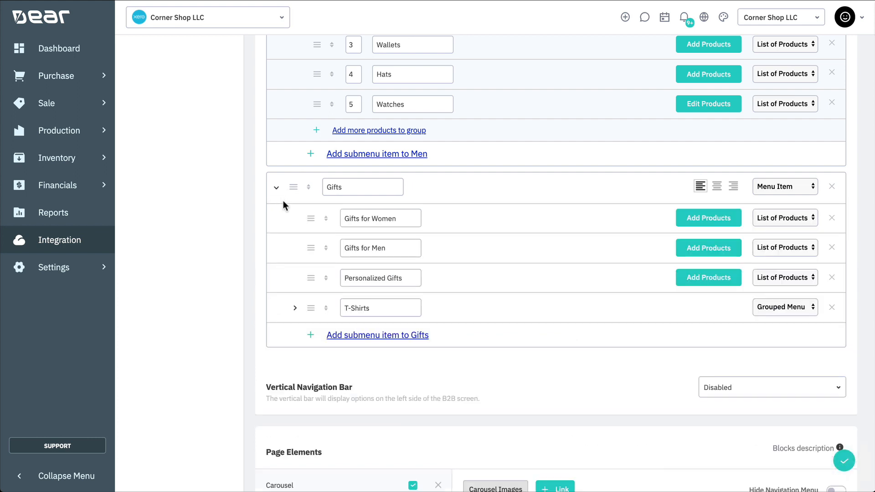
{"action": "left_click", "coordinate": [294, 308]}
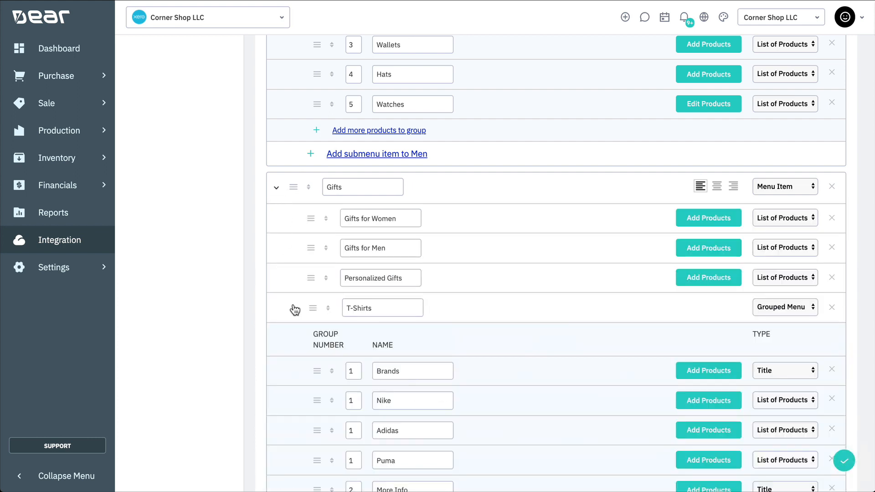
- Delete the T-Shirts and Gifts menu items, confirming each removal
{"action": "left_click", "coordinate": [832, 307]}
{"action": "left_click", "coordinate": [433, 314]}
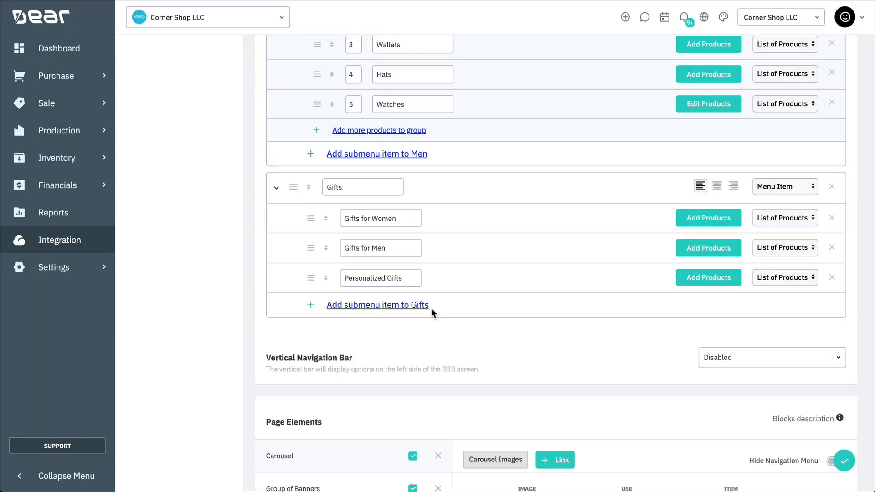
{"action": "left_click", "coordinate": [832, 187]}
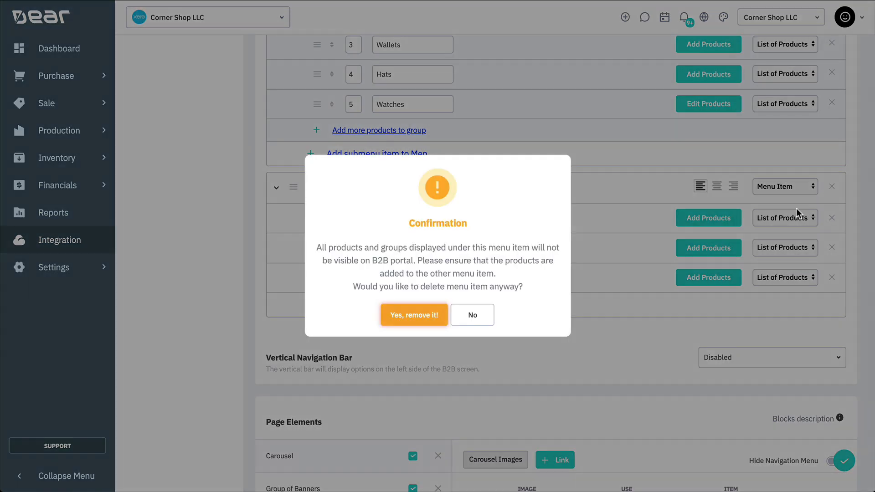
{"action": "left_click", "coordinate": [428, 318]}
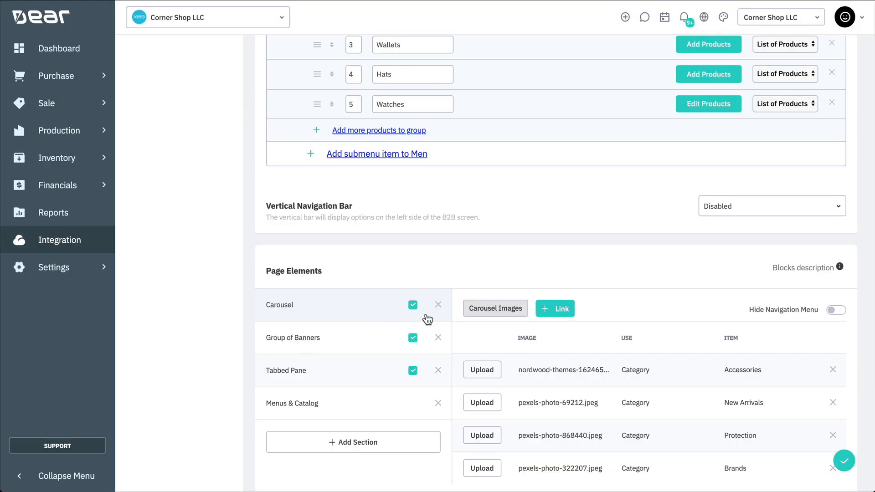
{"action": "scroll", "coordinate": [471, 319], "scroll_direction": "down", "scroll_amount": 4}
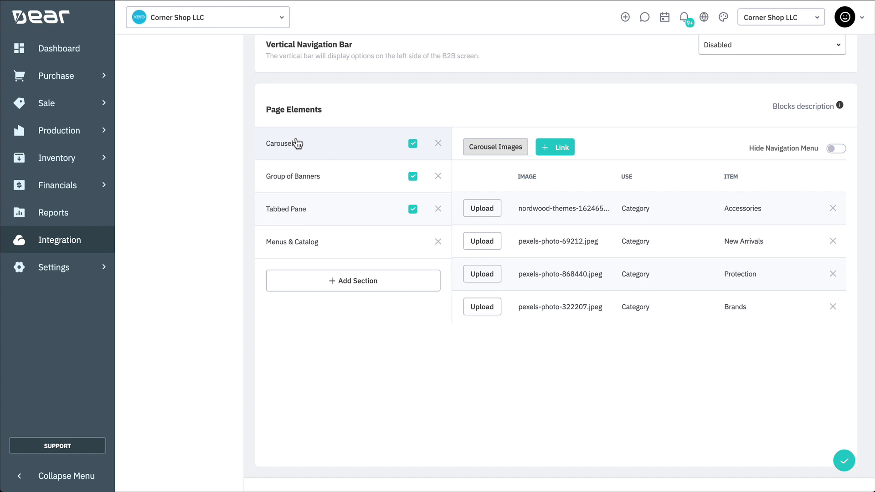
{"action": "left_click", "coordinate": [292, 179]}
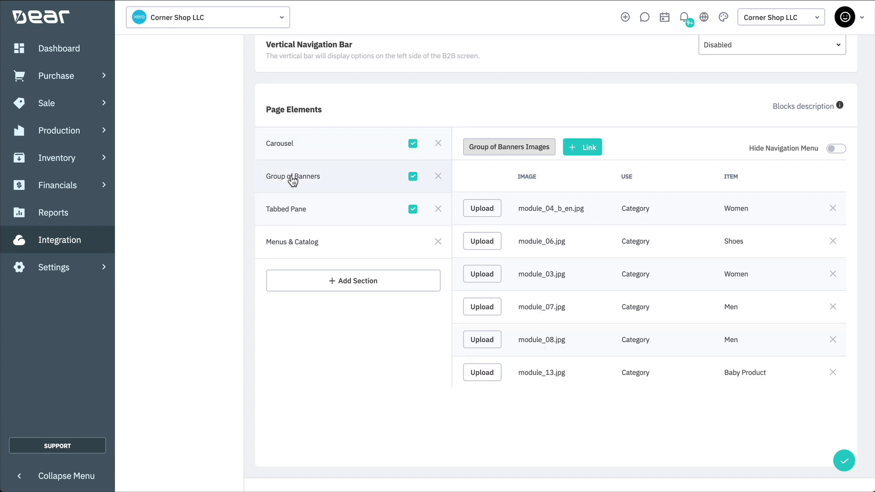
{"action": "left_click", "coordinate": [295, 210]}
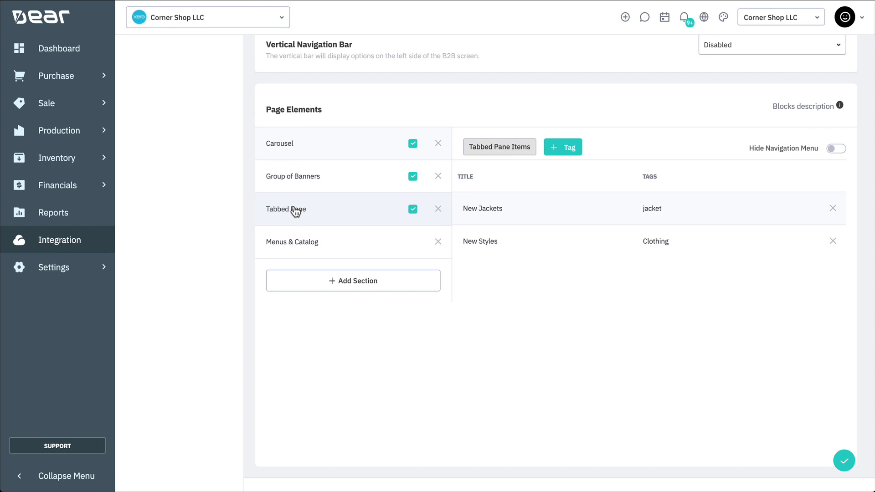
{"action": "left_click", "coordinate": [293, 240]}
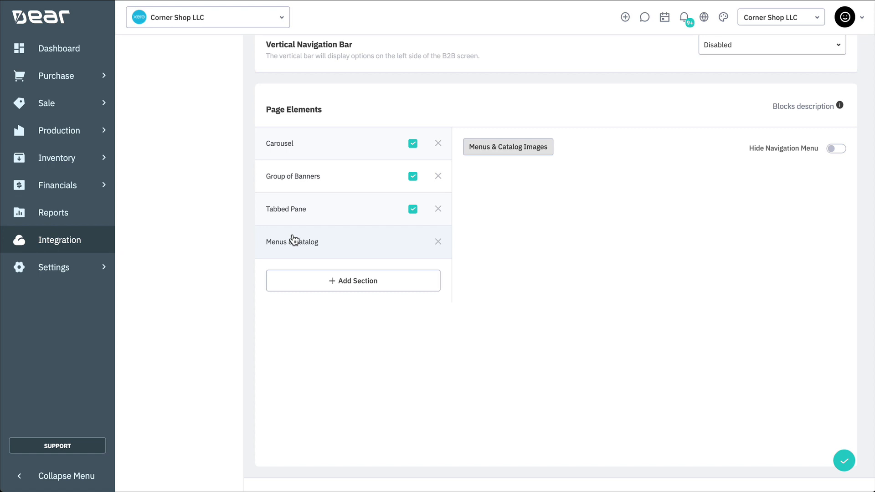
{"action": "left_click", "coordinate": [306, 153]}
{"action": "mouse_move", "coordinate": [842, 108]}
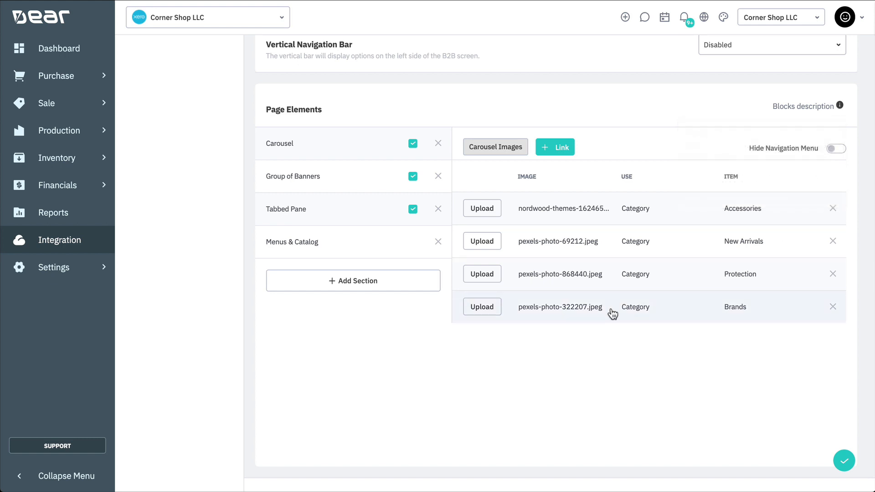
- Add a Featured Products Tabbed Pane section with one tag row
{"action": "left_click", "coordinate": [390, 291]}
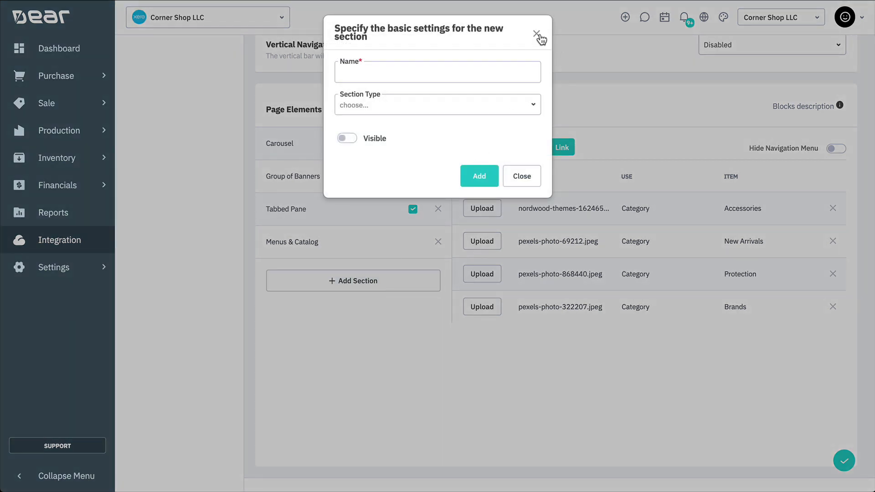
{"action": "left_click", "coordinate": [492, 70]}
{"action": "type", "text": "Feature"}
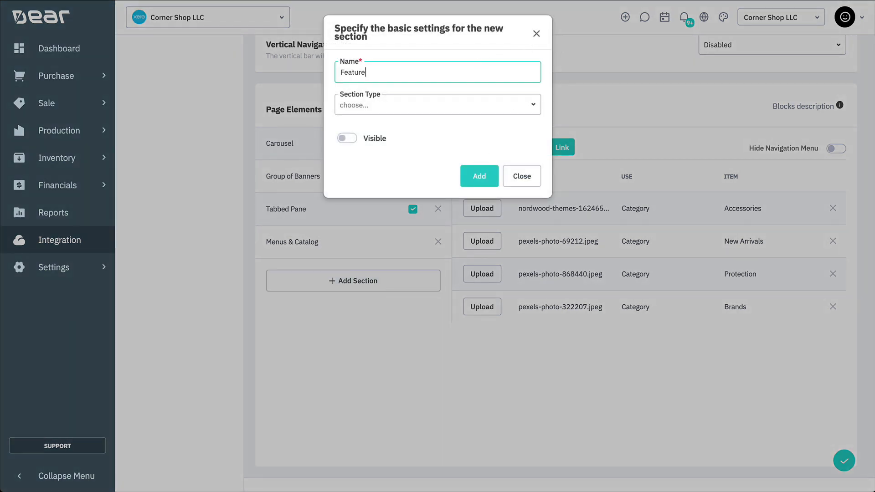
{"action": "type", "text": "d Products"}
{"action": "left_click", "coordinate": [527, 110]}
{"action": "left_click", "coordinate": [443, 171]}
{"action": "left_click", "coordinate": [469, 178]}
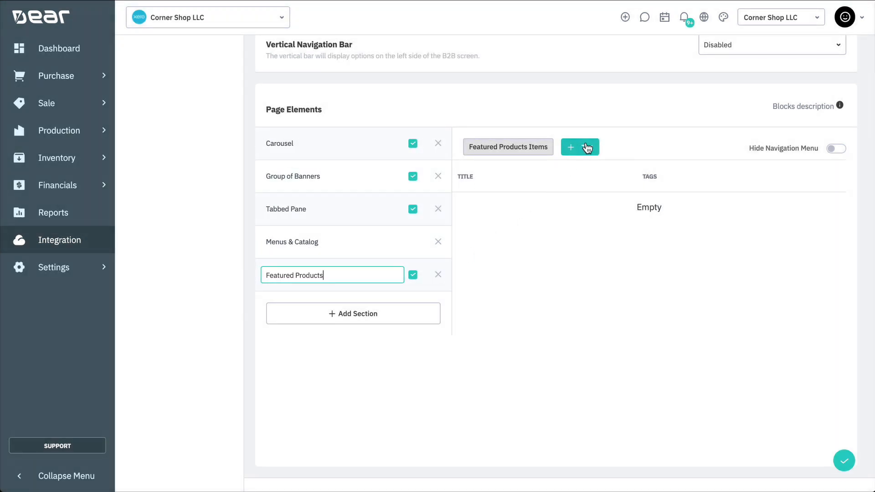
{"action": "left_click", "coordinate": [587, 148]}
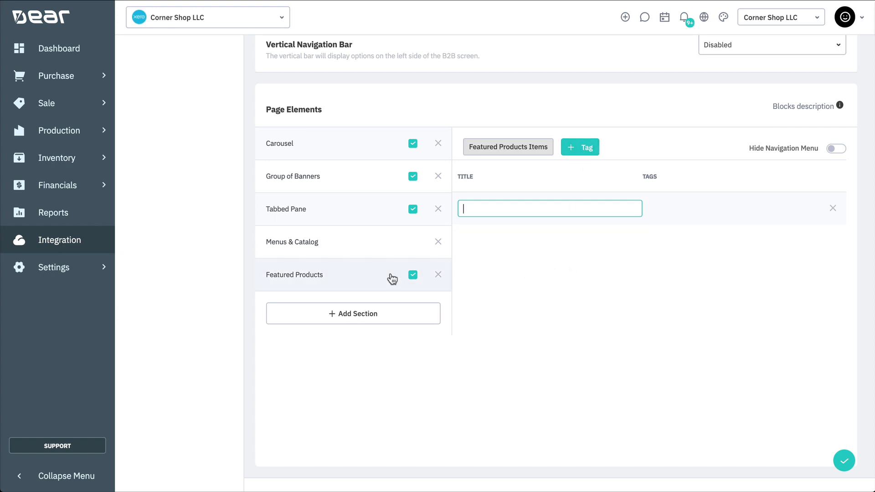
- Move Featured Products above Menus & Catalog, then delete the section
{"action": "left_click_drag", "start_coordinate": [360, 260], "coordinate": [357, 233]}
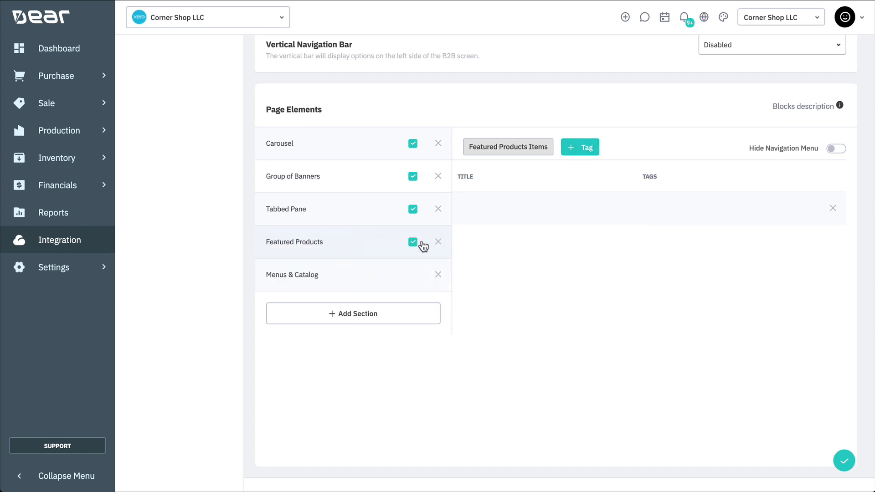
{"action": "left_click", "coordinate": [438, 245]}
{"action": "scroll", "coordinate": [434, 311], "scroll_direction": "up", "scroll_amount": 15}
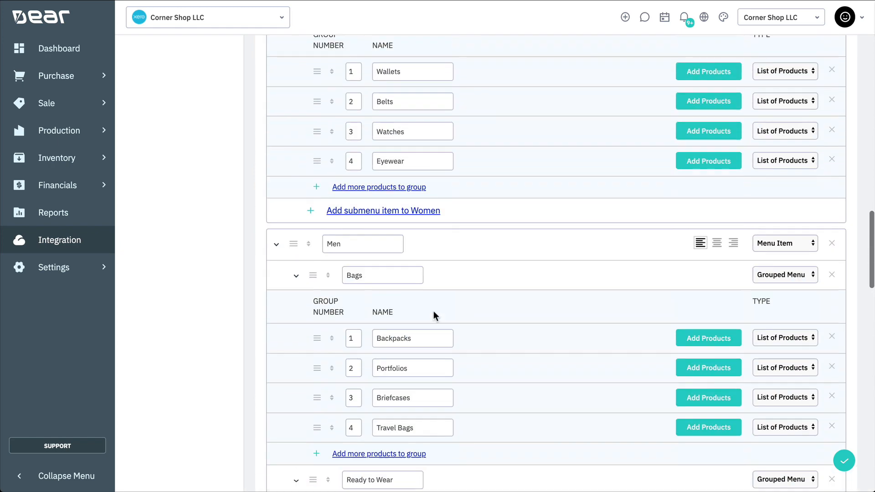
- Add a new content page titled Shipping Info
{"action": "scroll", "coordinate": [433, 311], "scroll_direction": "up", "scroll_amount": 5}
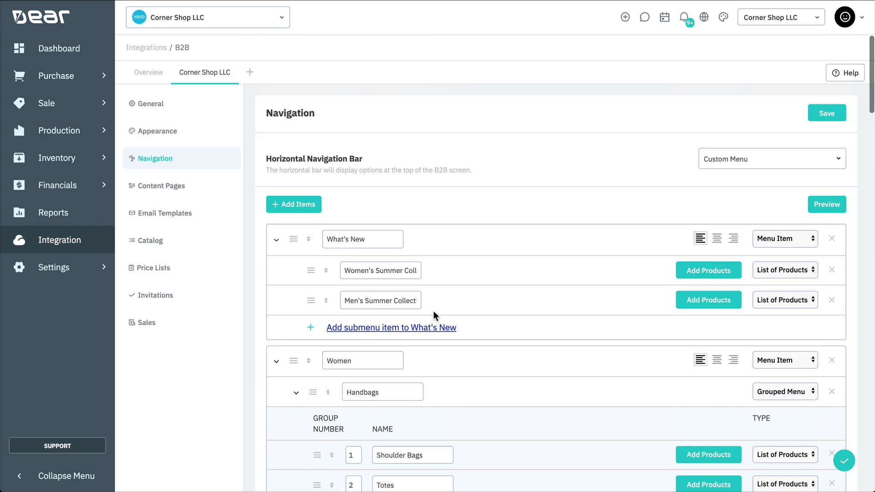
{"action": "left_click", "coordinate": [209, 193]}
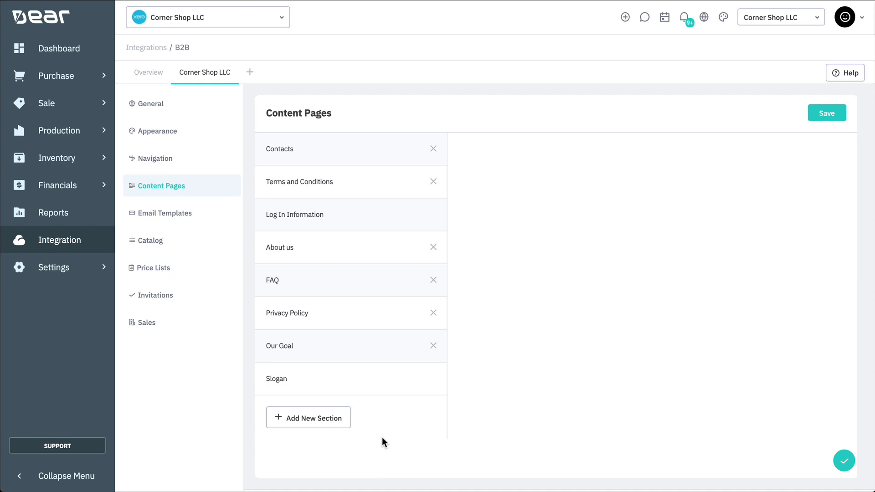
{"action": "left_click", "coordinate": [328, 423]}
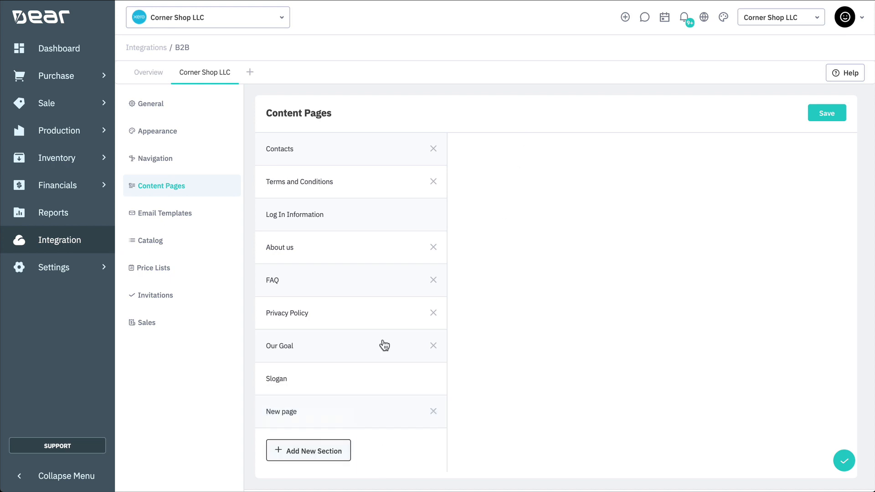
{"action": "triple_click", "coordinate": [491, 160]}
{"action": "type", "text": "Shipping Info"}
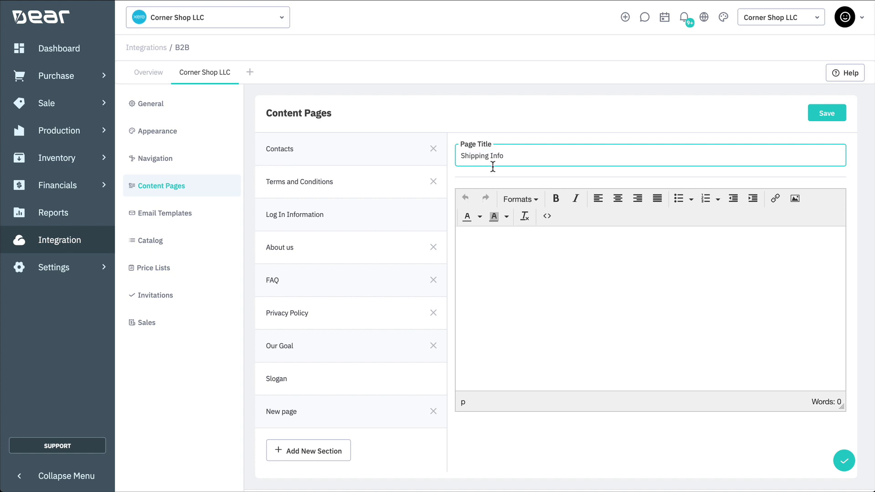
- Write an 'Info' Heading 1 followed by 'Here is the standard shipping terms'
{"action": "left_click", "coordinate": [527, 260]}
{"action": "type", "text": "Info"}
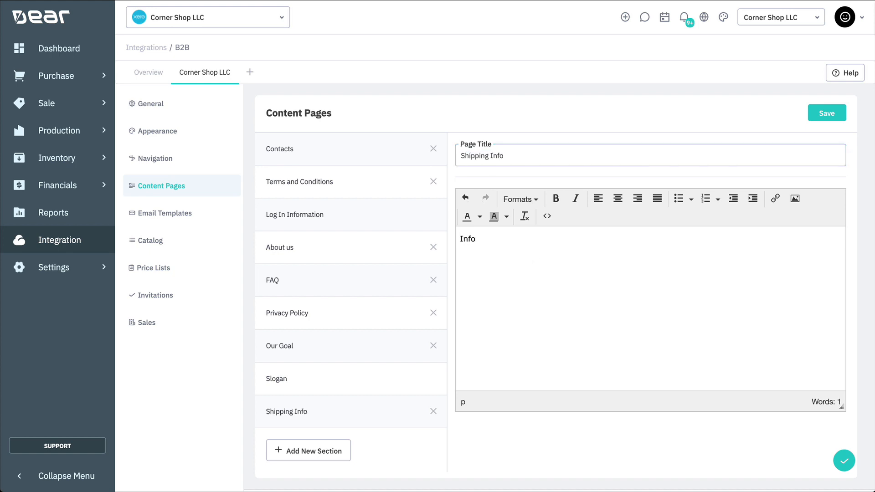
{"action": "key", "text": "Return"}
{"action": "double_click", "coordinate": [474, 239]}
{"action": "left_click", "coordinate": [520, 199]}
{"action": "mouse_move", "coordinate": [528, 217]}
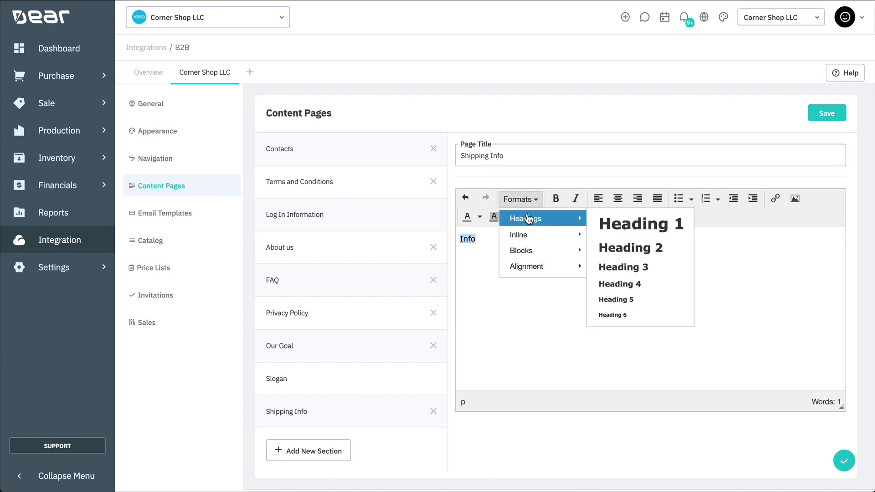
{"action": "left_click", "coordinate": [638, 223]}
{"action": "left_click", "coordinate": [521, 267]}
{"action": "type", "text": "Here is the standa"}
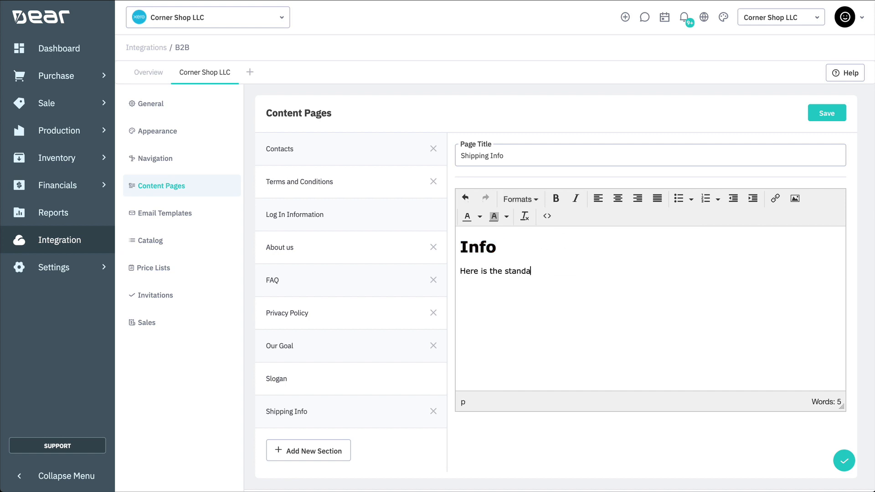
{"action": "type", "text": "rd shipping terms"}
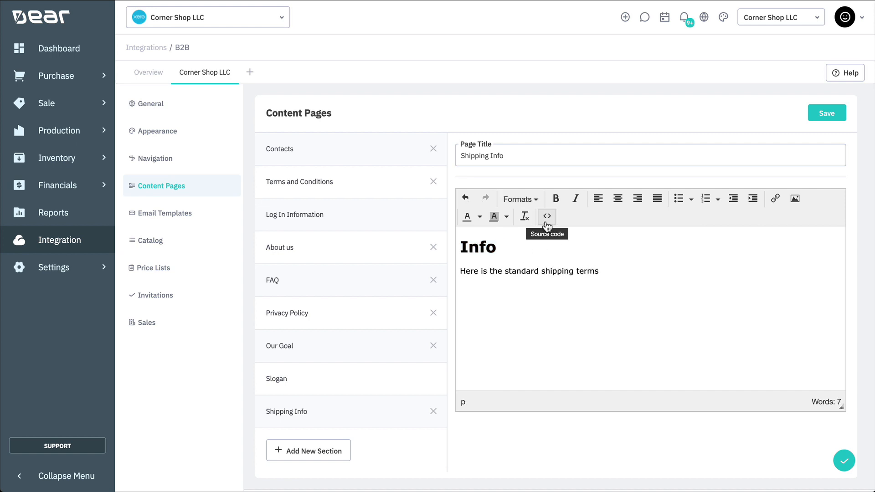
- Check the page's HTML source, then delete the Shipping Info page
{"action": "left_click", "coordinate": [547, 217]}
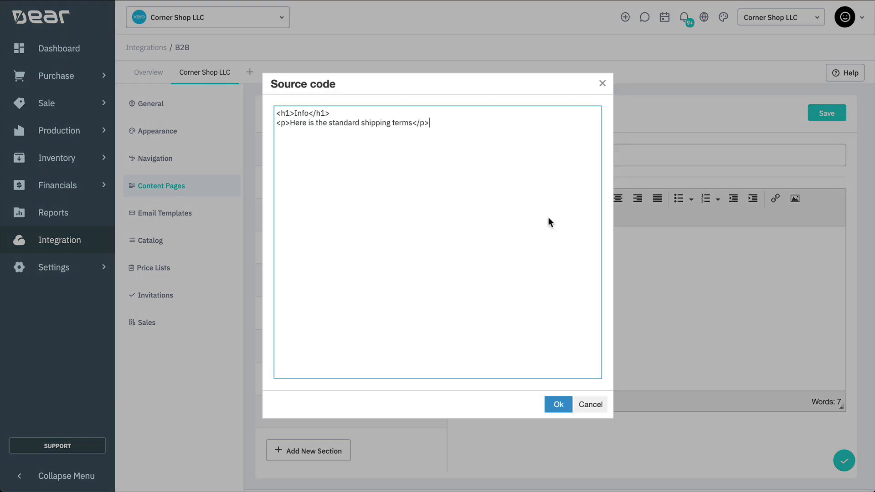
{"action": "left_click", "coordinate": [559, 402]}
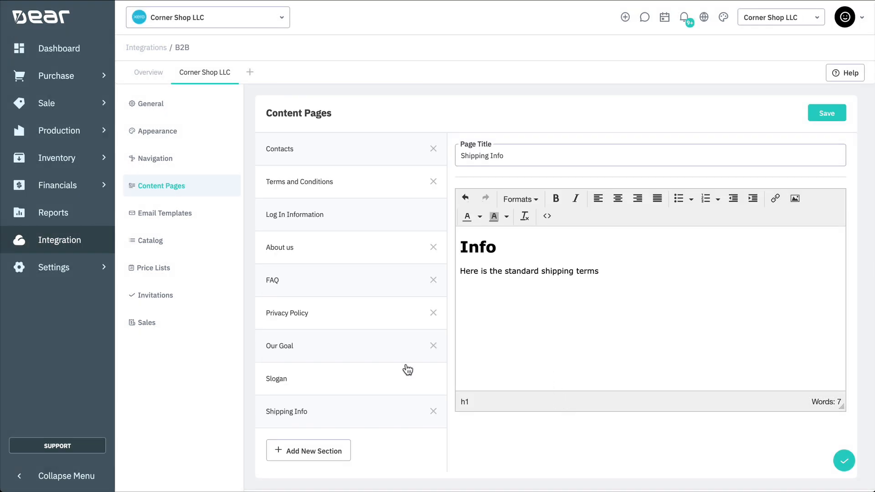
{"action": "left_click", "coordinate": [433, 412]}
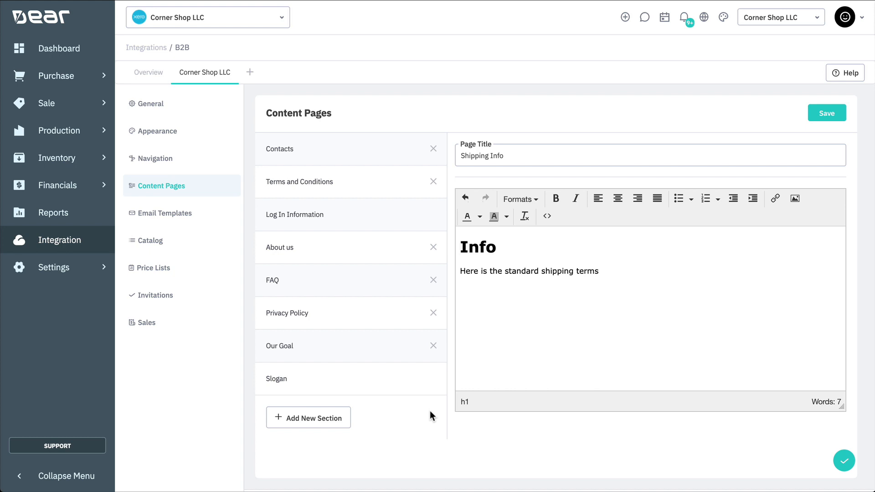
- Inspect the Invitation to B2B template body and HTML source, then go to Catalog
{"action": "left_click", "coordinate": [203, 217]}
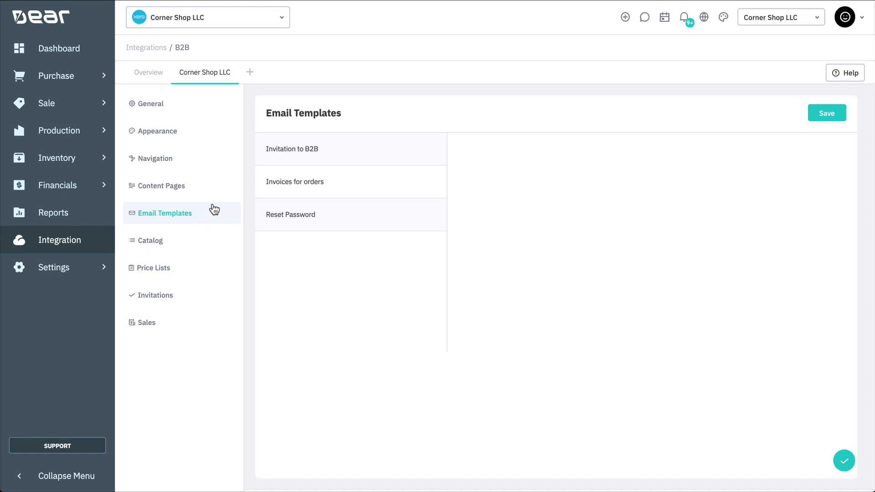
{"action": "left_click", "coordinate": [307, 148]}
{"action": "left_click_drag", "start_coordinate": [750, 344], "coordinate": [444, 287]}
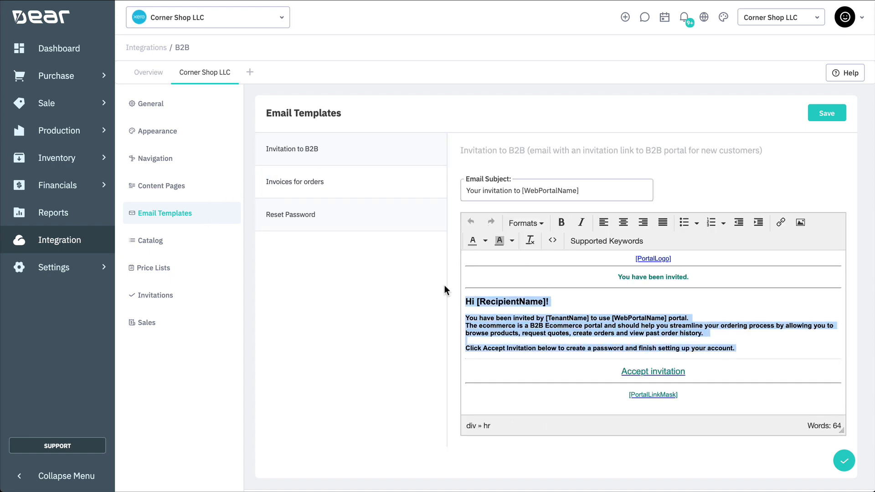
{"action": "left_click", "coordinate": [569, 314]}
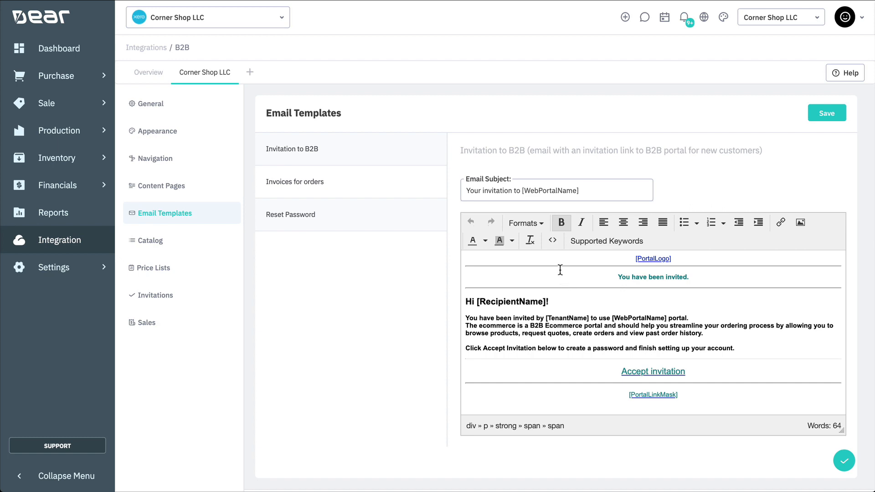
{"action": "left_click", "coordinate": [553, 240]}
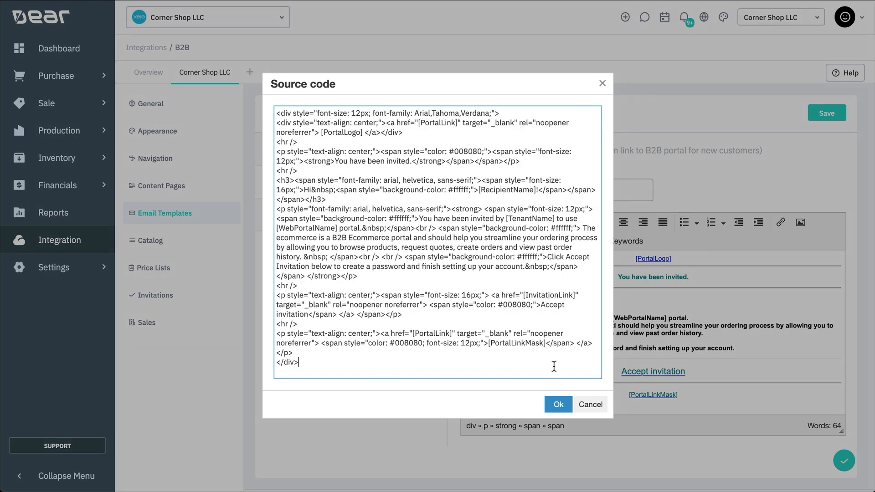
{"action": "left_click", "coordinate": [557, 404]}
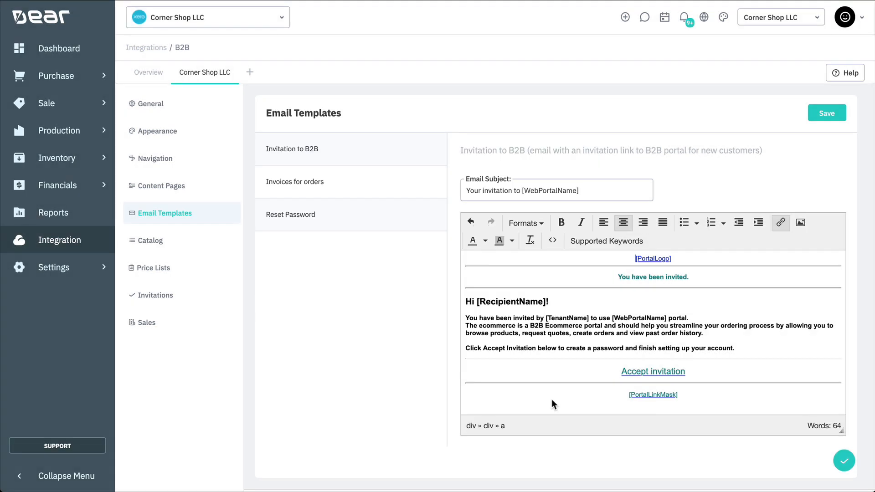
{"action": "left_click", "coordinate": [194, 247]}
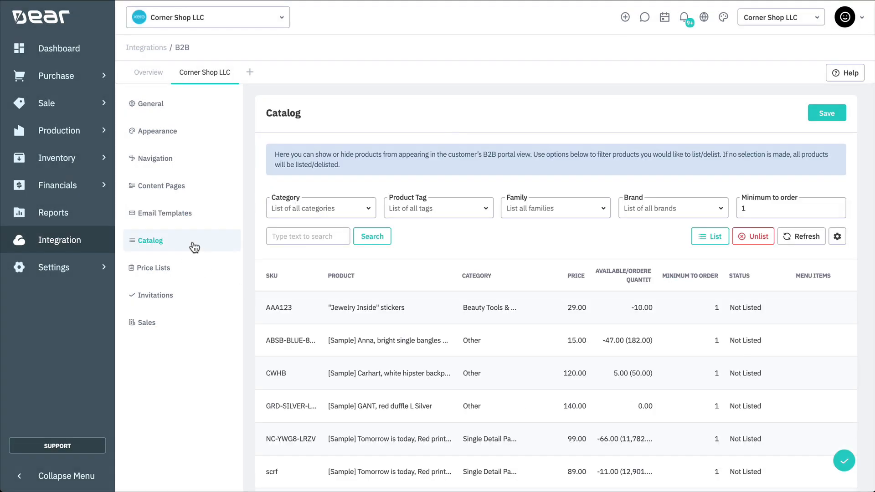
- Filter the catalog by brand ADIDAS and mark those products Listed
{"action": "left_click", "coordinate": [367, 214]}
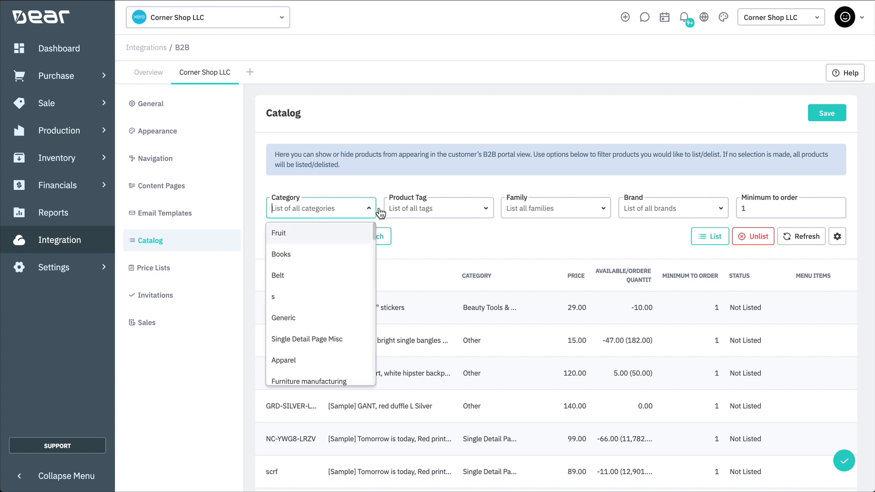
{"action": "left_click", "coordinate": [483, 211]}
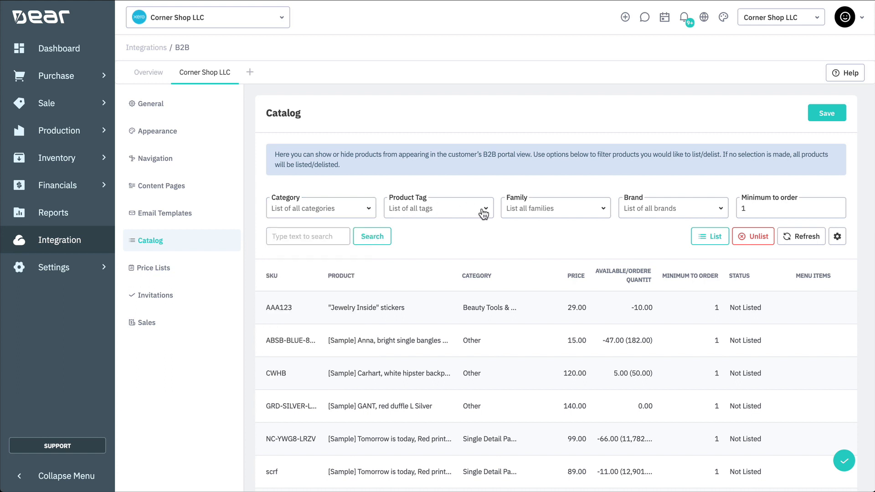
{"action": "left_click", "coordinate": [603, 210]}
{"action": "left_click", "coordinate": [674, 206]}
{"action": "type", "text": "Adida"}
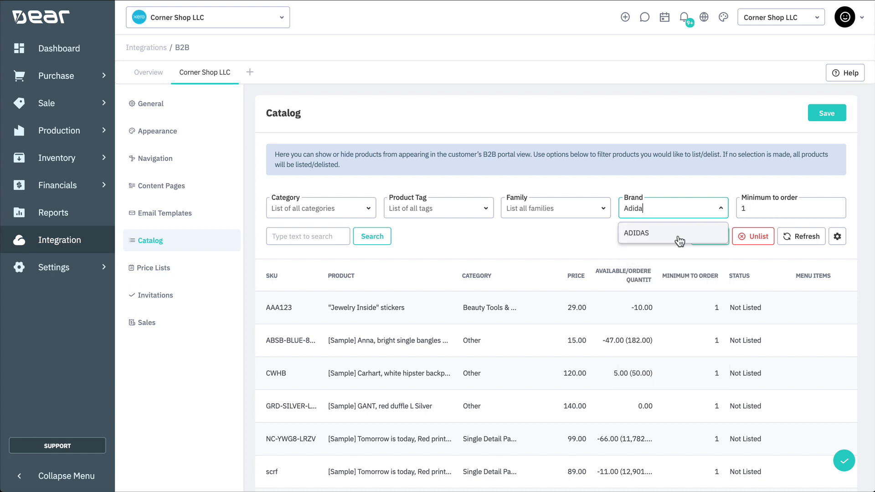
{"action": "left_click", "coordinate": [679, 238]}
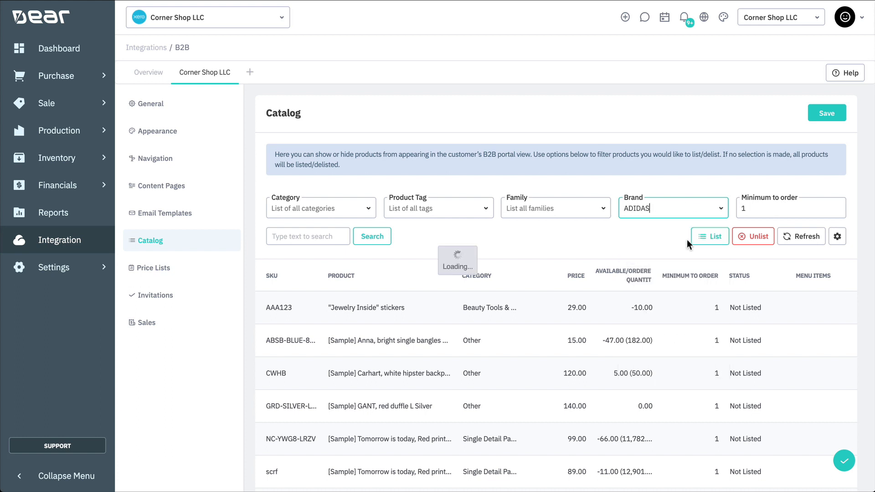
{"action": "left_click", "coordinate": [630, 237]}
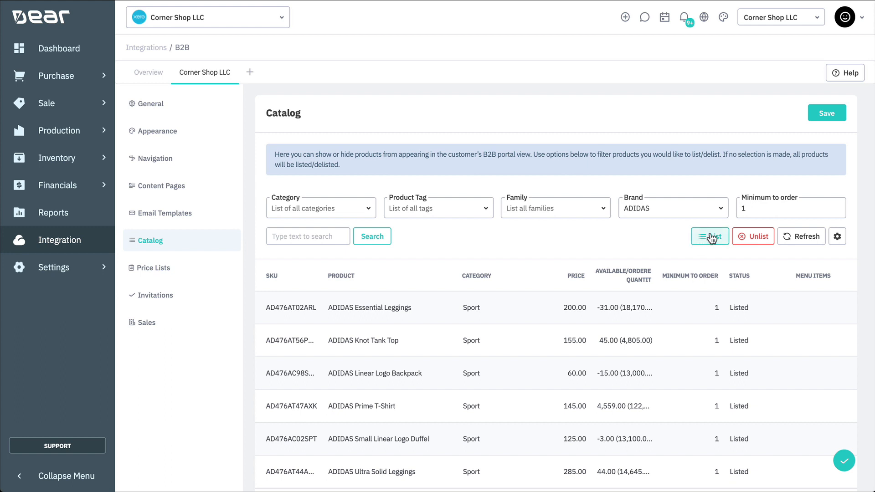
- Set the minimum to order to 5
{"action": "double_click", "coordinate": [760, 209]}
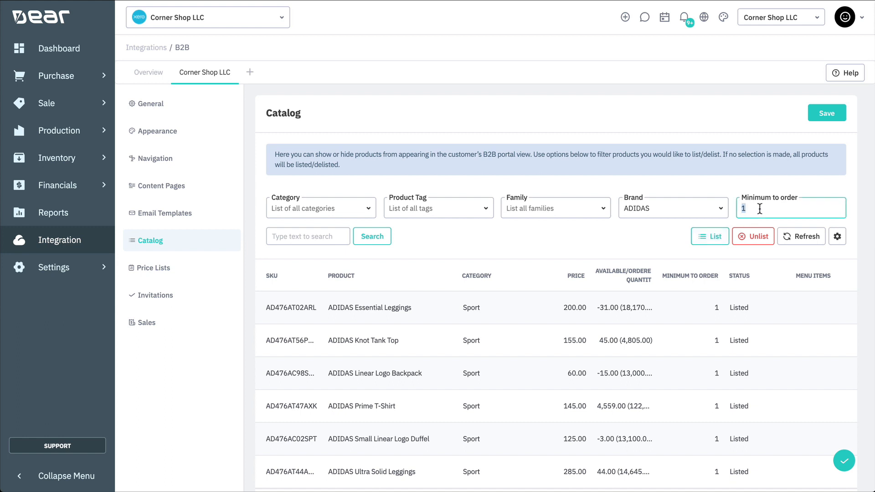
{"action": "type", "text": "5"}
{"action": "left_click", "coordinate": [663, 231]}
- Review the Luxury Products price list, then add a new one named School Range
{"action": "left_click", "coordinate": [186, 274]}
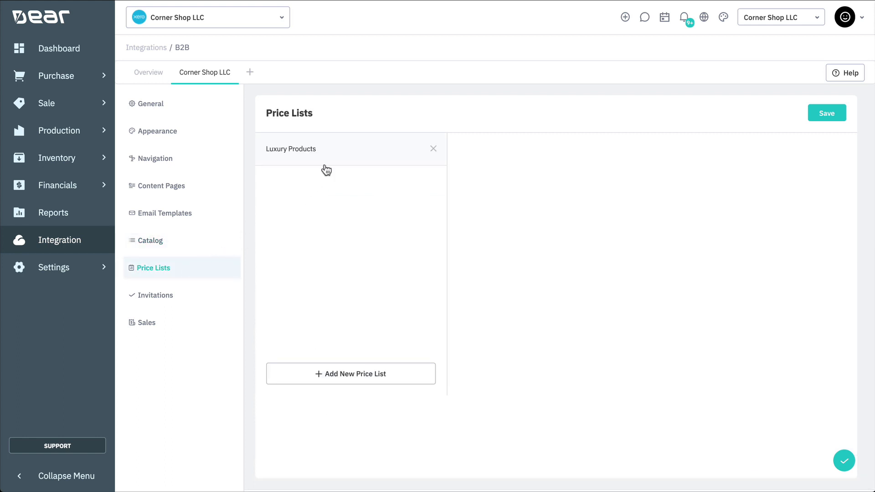
{"action": "left_click", "coordinate": [336, 157]}
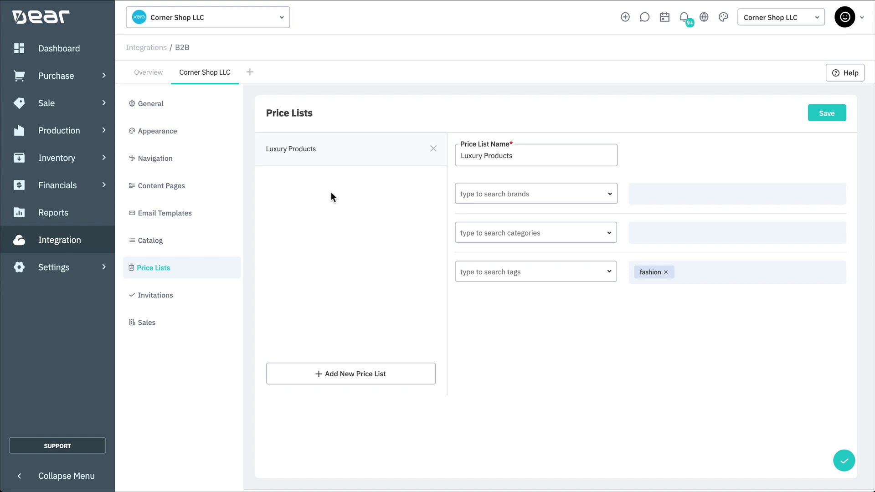
{"action": "left_click", "coordinate": [324, 376]}
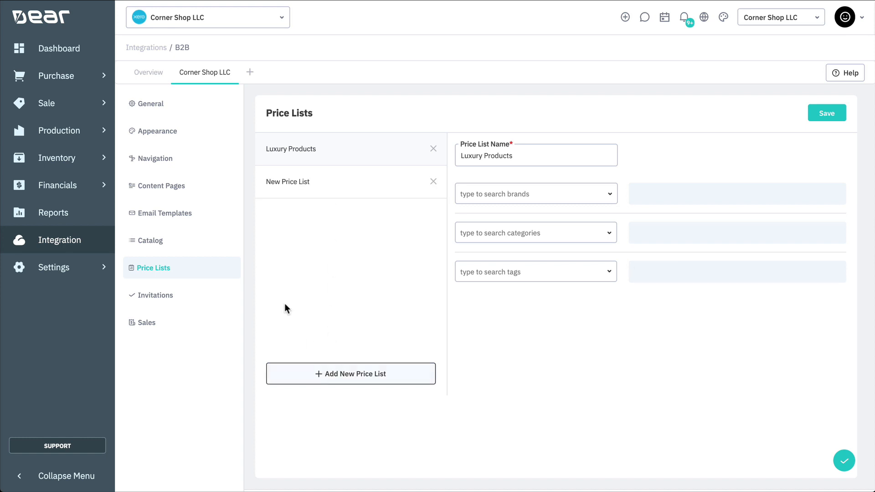
{"action": "left_click", "coordinate": [296, 191]}
{"action": "triple_click", "coordinate": [516, 158]}
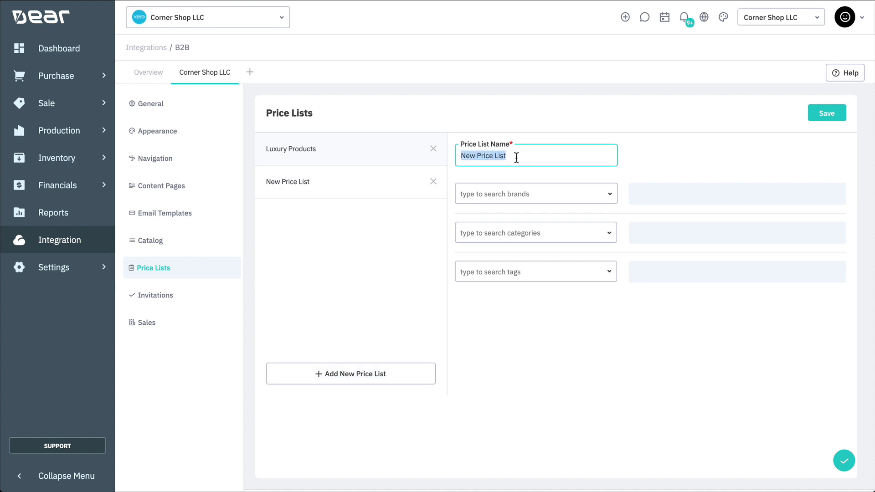
{"action": "type", "text": "Scho"}
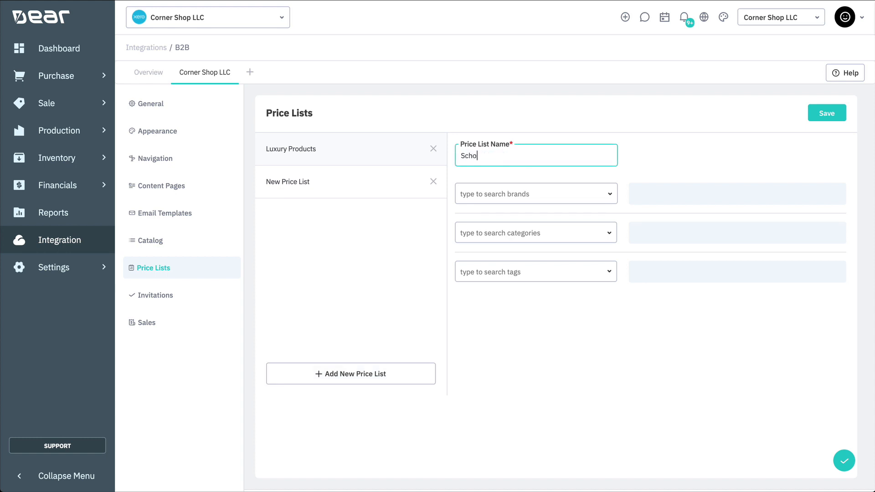
{"action": "type", "text": "ol Range"}
- Give School Range the Kids and Sports categories, save it, and go to Invitations
{"action": "left_click", "coordinate": [578, 232]}
{"action": "type", "text": "kid"}
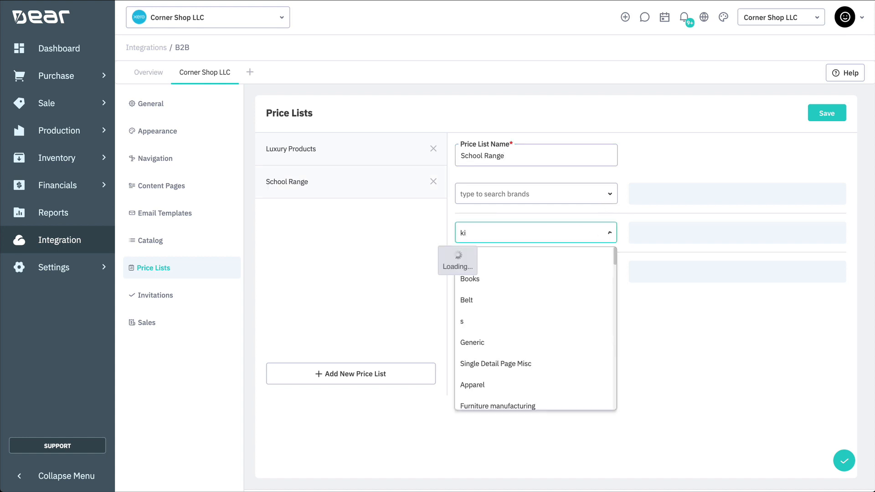
{"action": "left_click", "coordinate": [537, 253]}
{"action": "type", "text": "sports"}
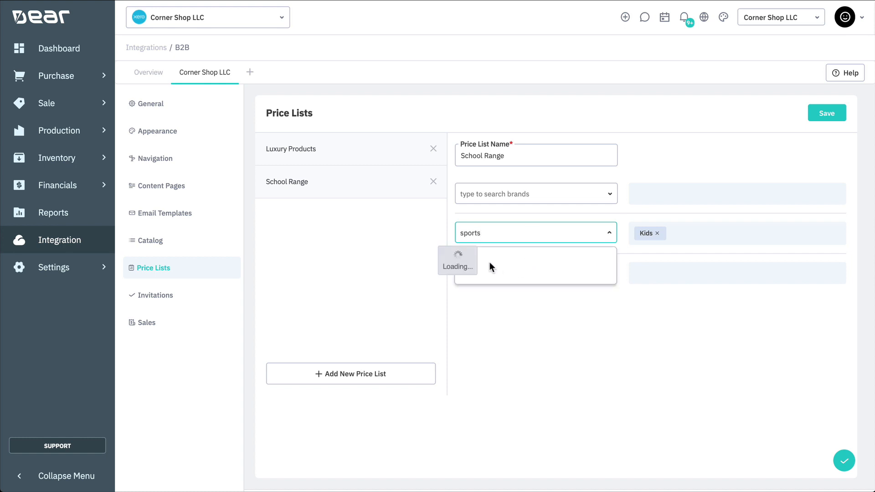
{"action": "left_click", "coordinate": [489, 266]}
{"action": "left_click", "coordinate": [816, 113]}
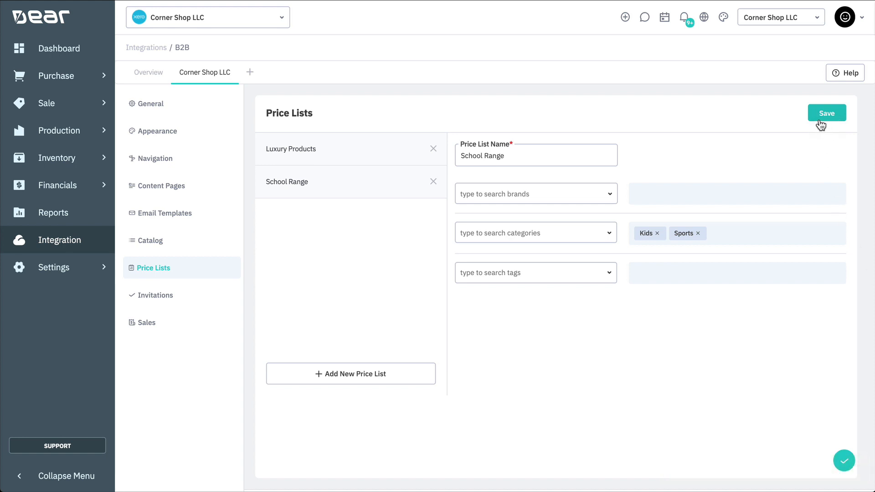
{"action": "left_click", "coordinate": [167, 295]}
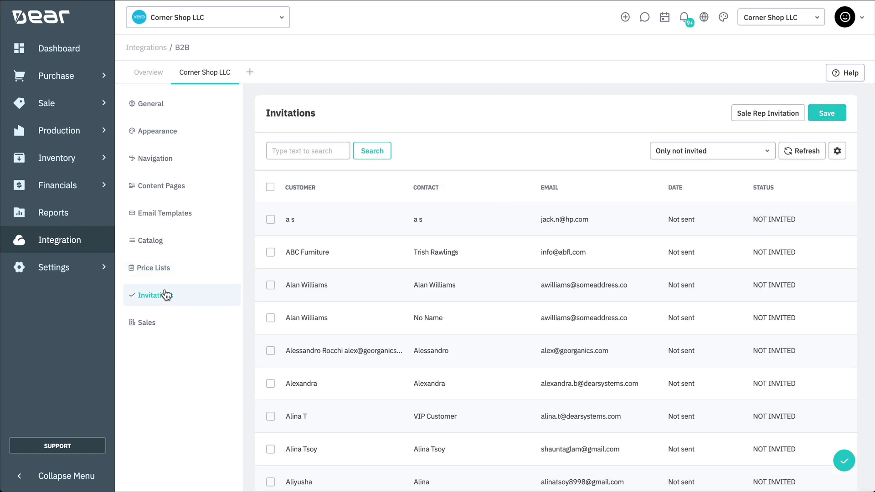
- Search the invitation list for 'bob' and show only uninvited contacts
{"action": "left_click", "coordinate": [308, 155]}
{"action": "type", "text": "bob"}
{"action": "key", "text": "Return"}
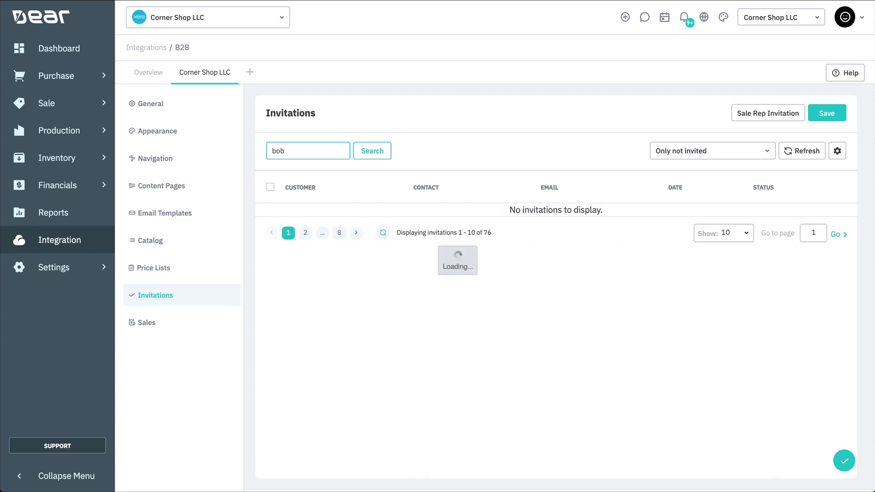
{"action": "left_click", "coordinate": [710, 152]}
{"action": "left_click", "coordinate": [704, 197]}
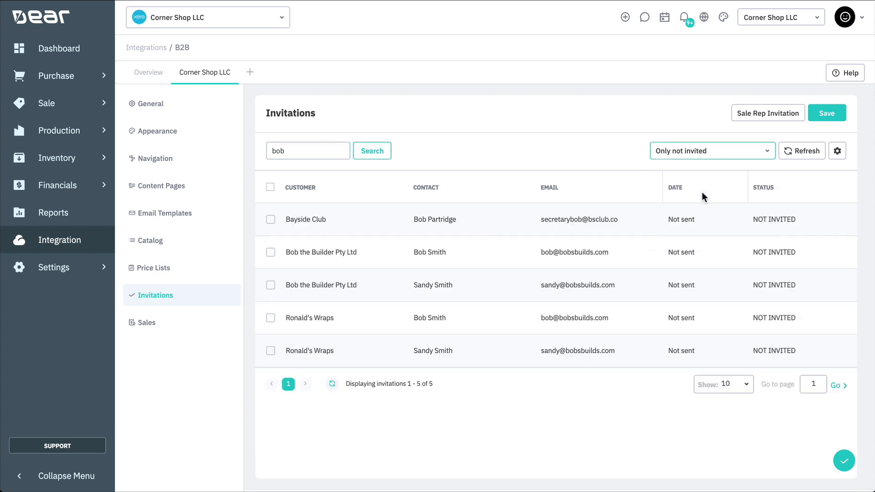
- Select both Bob the Builder Pty Ltd contacts, send them portal invites, and confirm
{"action": "left_click", "coordinate": [270, 252]}
{"action": "left_click", "coordinate": [270, 320]}
{"action": "left_click", "coordinate": [729, 189]}
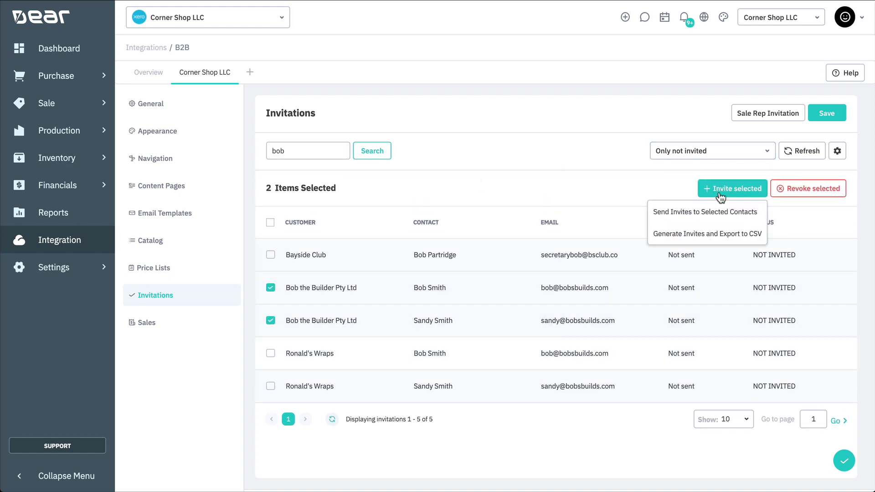
{"action": "left_click", "coordinate": [719, 213]}
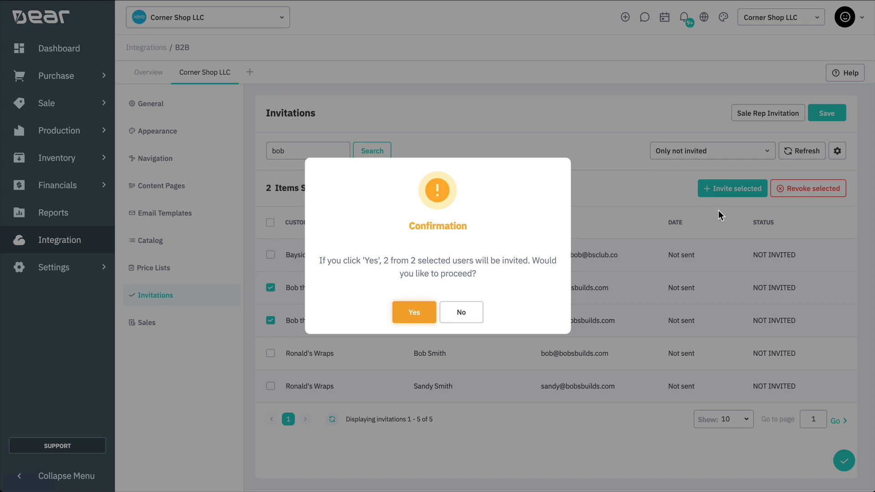
{"action": "left_click", "coordinate": [421, 313]}
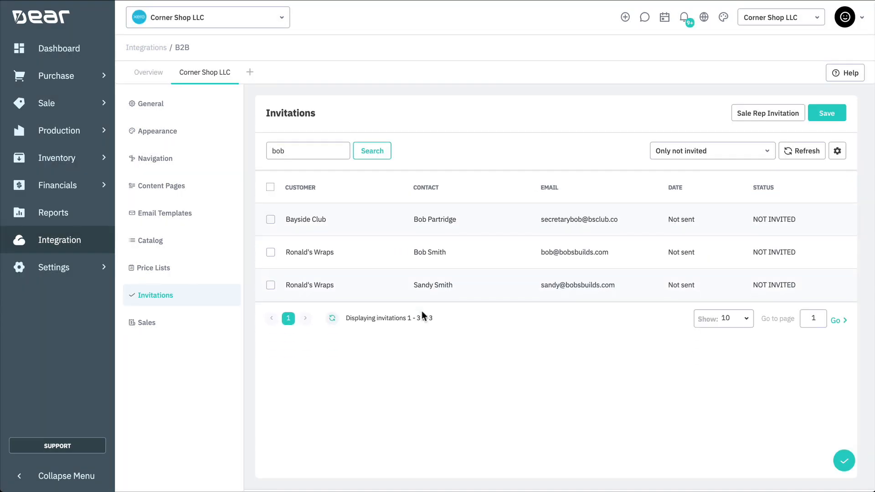
- Send a Sale Rep Invitation to the sales rep's e-mail address
{"action": "left_click", "coordinate": [745, 119]}
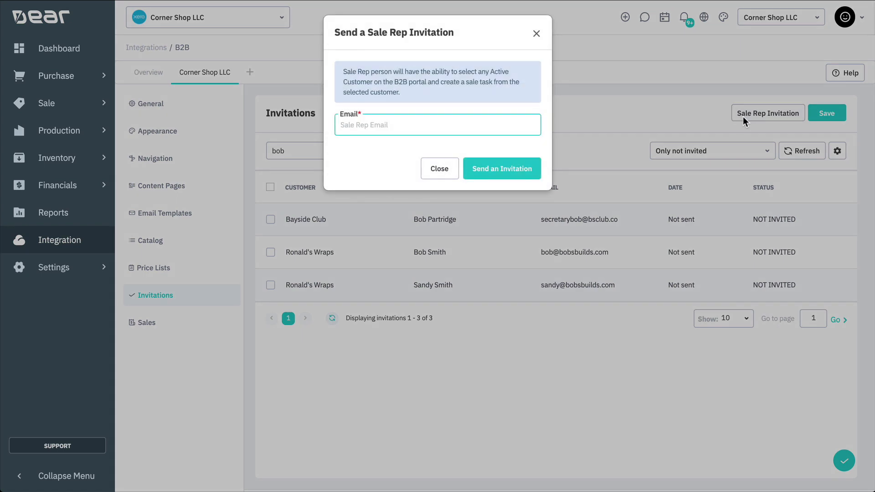
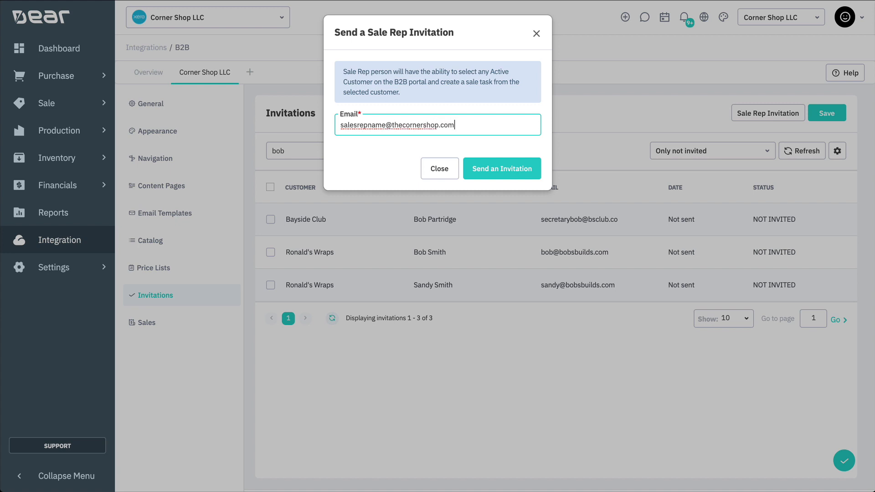
{"action": "left_click", "coordinate": [515, 171]}
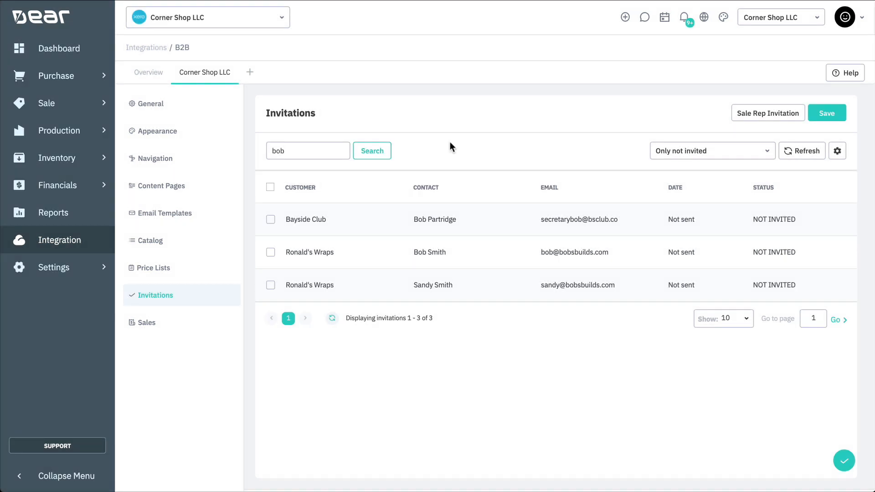
- On ABC Furniture's customer Invitations tab, invite its contact to the portal, then revoke the access
{"action": "left_click", "coordinate": [78, 108]}
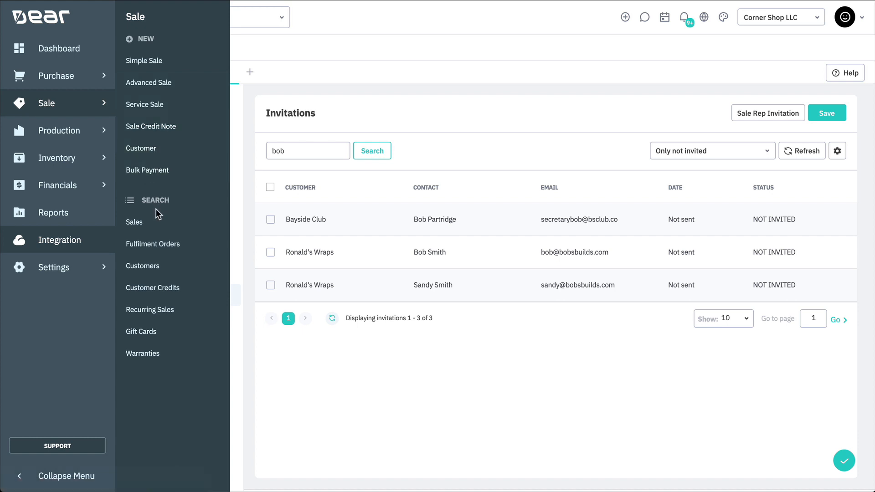
{"action": "left_click", "coordinate": [225, 265]}
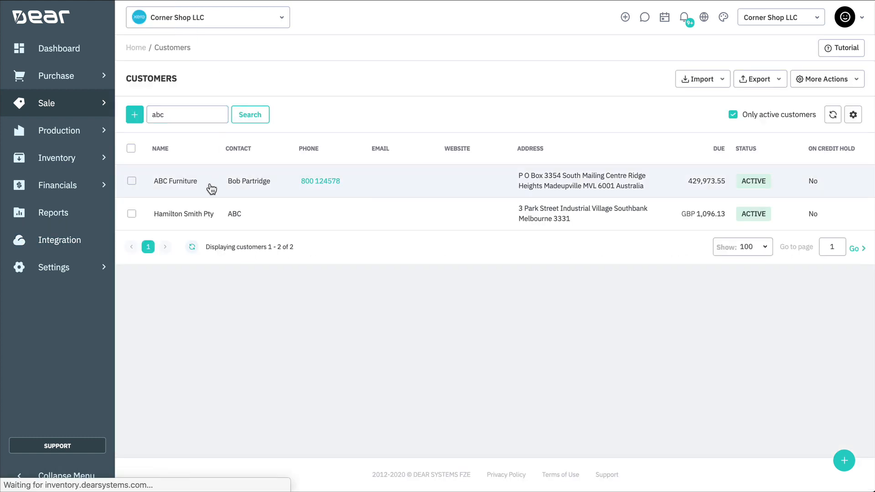
{"action": "left_click", "coordinate": [211, 189]}
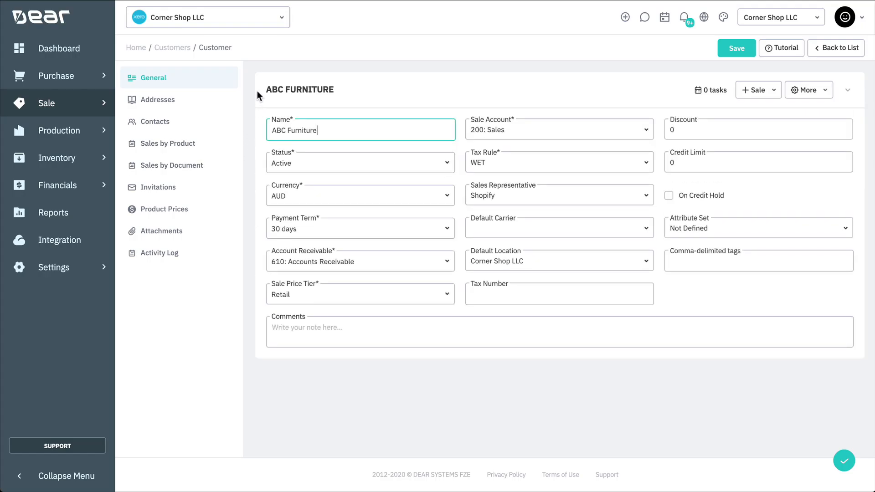
{"action": "left_click", "coordinate": [191, 186]}
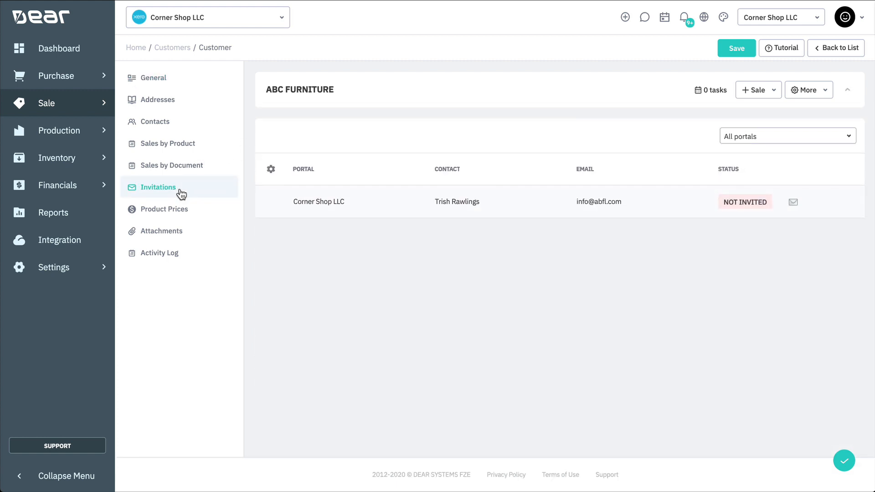
{"action": "left_click", "coordinate": [789, 208]}
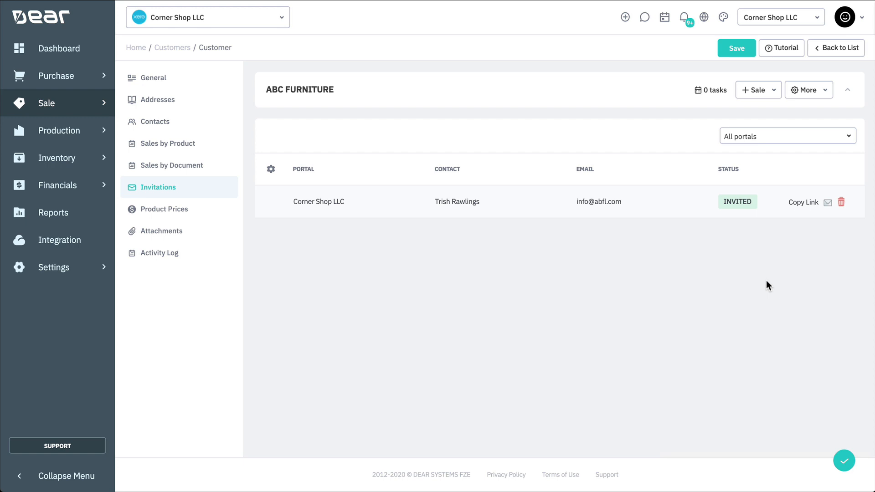
{"action": "left_click", "coordinate": [842, 206]}
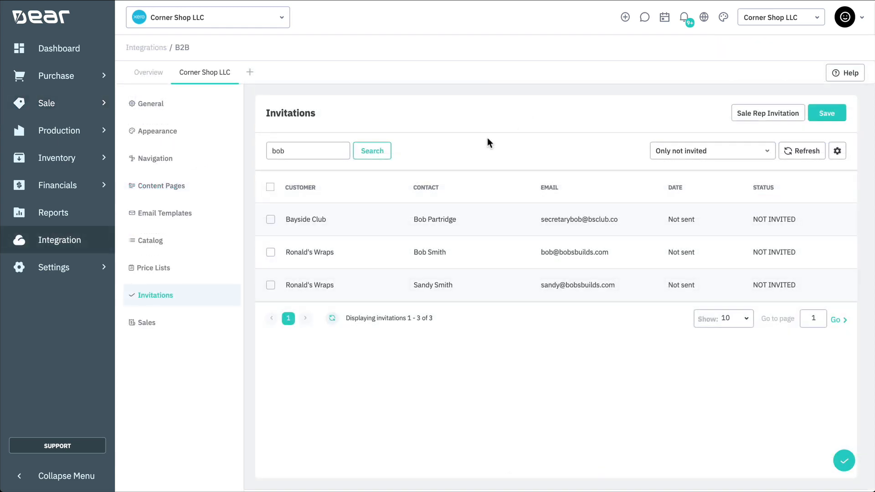
- Filter the portal's sales list to All but VOIDED and search for order SO-00652
{"action": "left_click", "coordinate": [193, 327]}
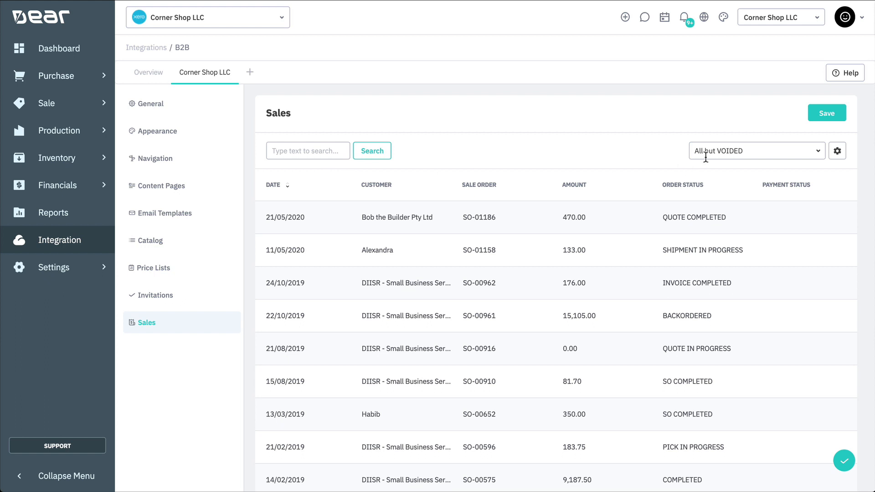
{"action": "left_click", "coordinate": [748, 149]}
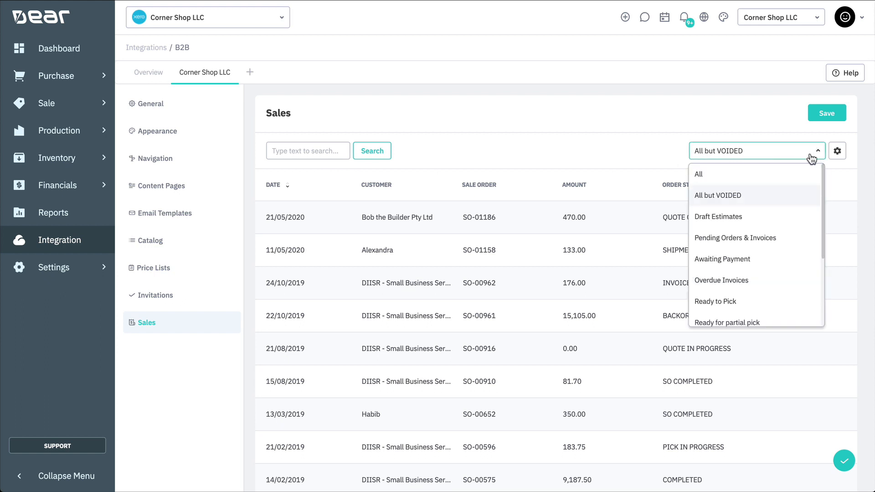
{"action": "left_click", "coordinate": [777, 196]}
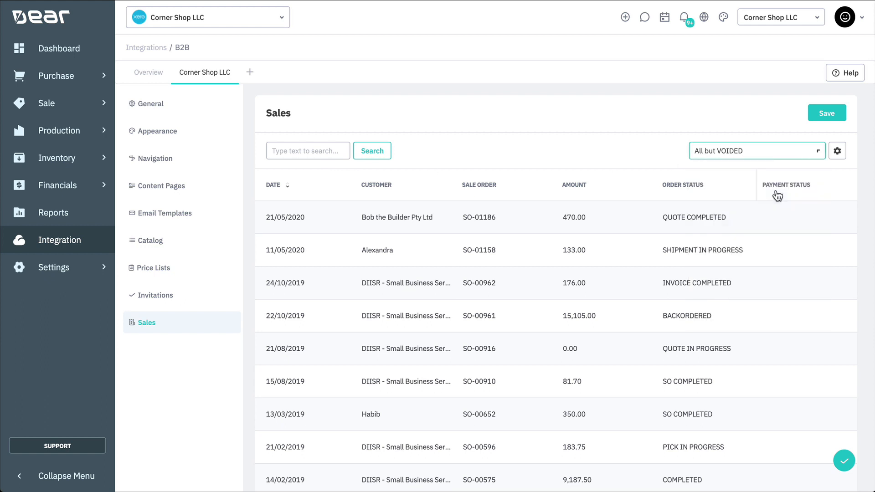
{"action": "left_click", "coordinate": [317, 152]}
{"action": "type", "text": "006"}
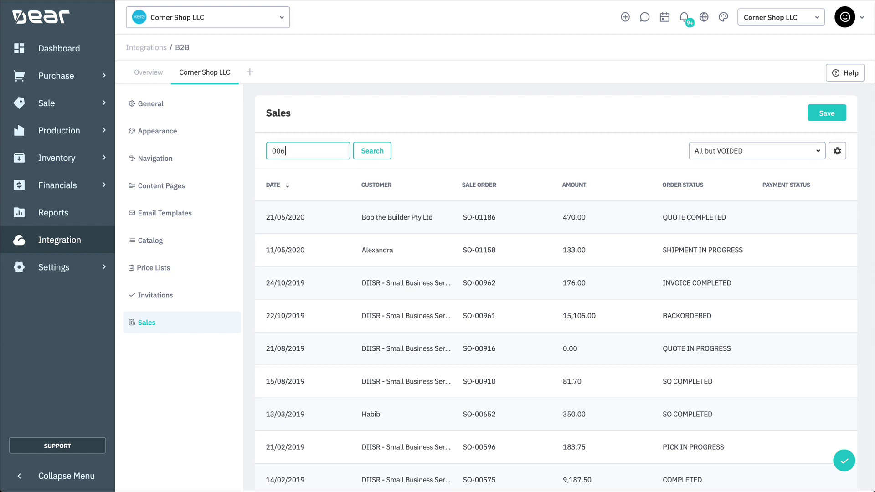
{"action": "key", "text": "Return"}
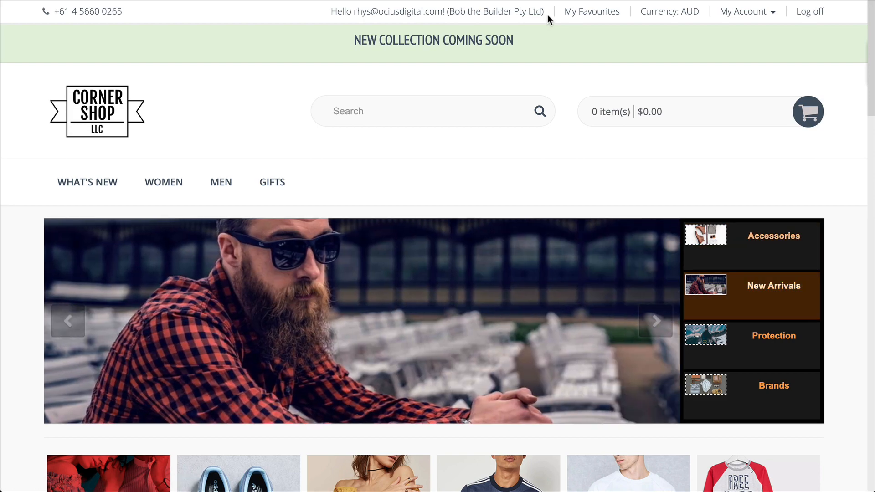
- Add Adidas Essential Leggings to favourites, then bring up the My Account menu
{"action": "left_click", "coordinate": [583, 21]}
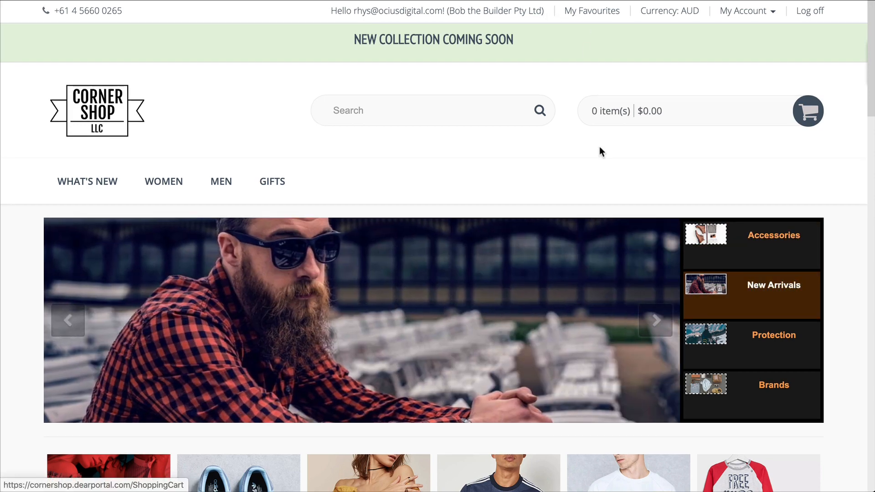
{"action": "scroll", "coordinate": [600, 146], "scroll_direction": "down", "scroll_amount": 10}
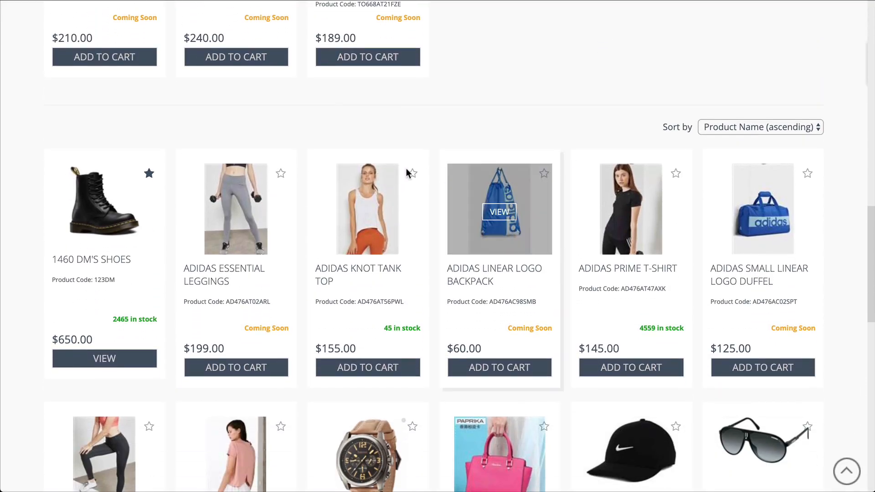
{"action": "left_click", "coordinate": [280, 174]}
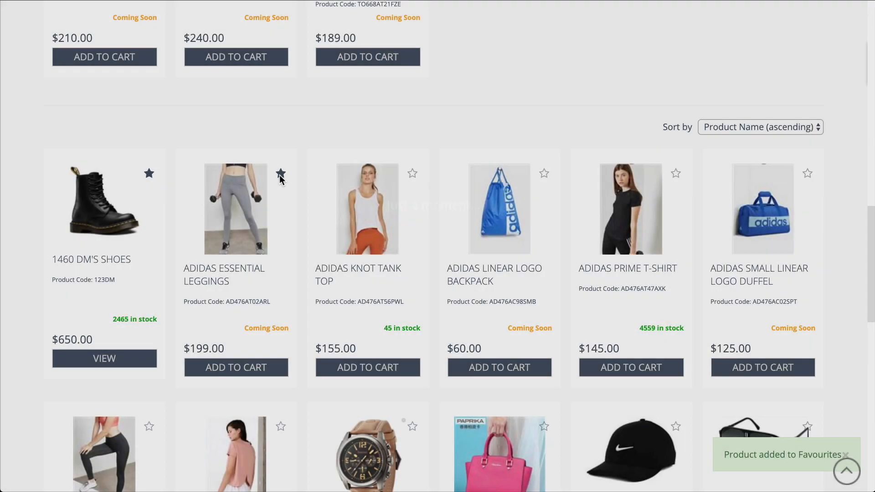
{"action": "scroll", "coordinate": [333, 127], "scroll_direction": "up", "scroll_amount": 10}
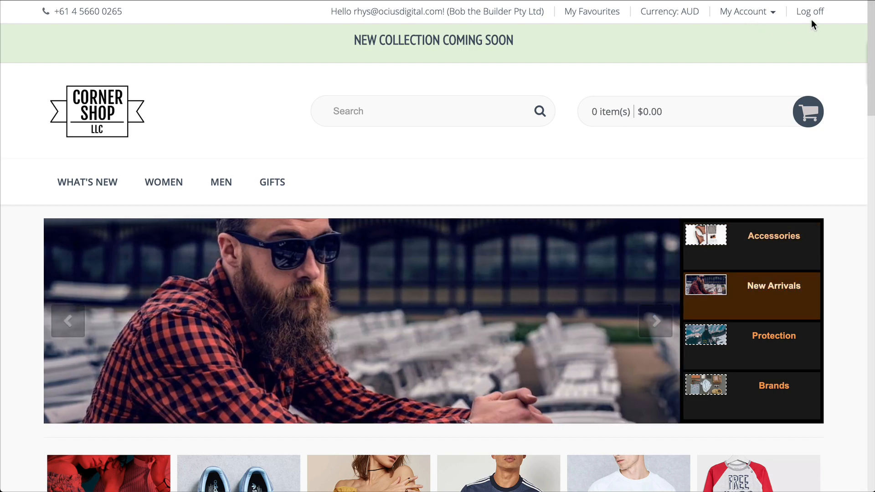
{"action": "left_click", "coordinate": [740, 17]}
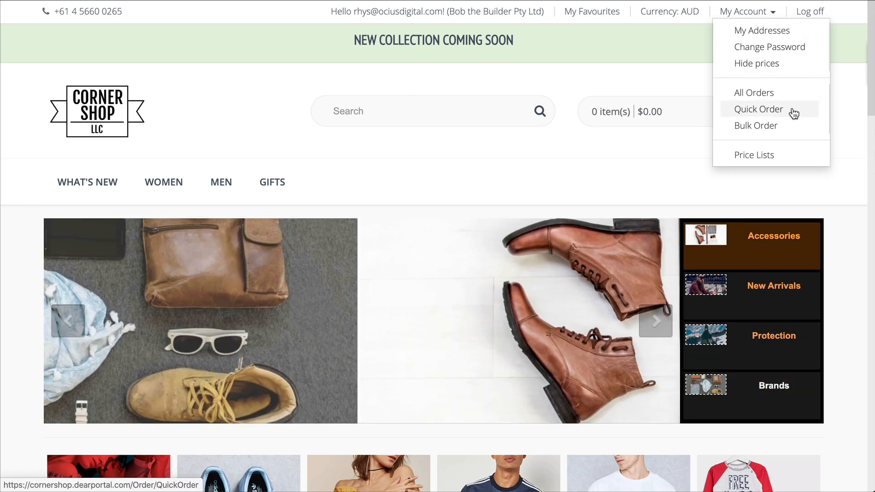
- Browse the Quick Order page, then switch to the Bulk Order page from My Account
{"action": "left_click", "coordinate": [794, 113]}
{"action": "left_click", "coordinate": [794, 113]}
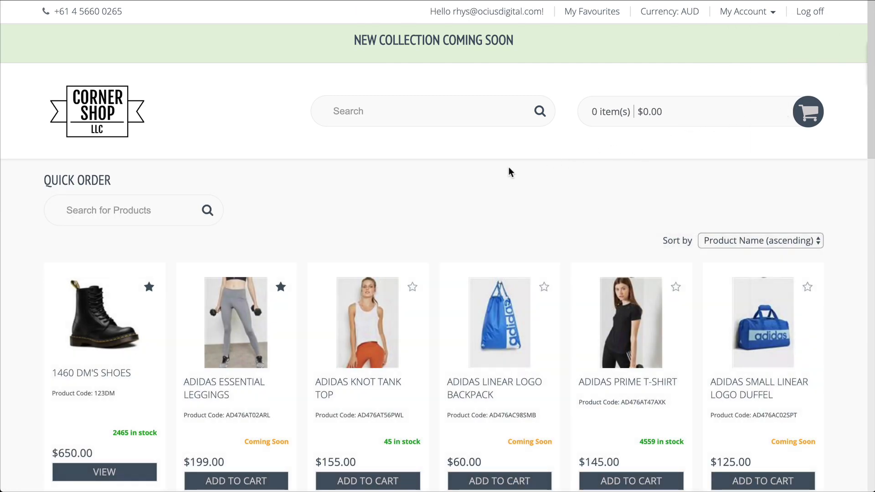
{"action": "scroll", "coordinate": [507, 167], "scroll_direction": "down", "scroll_amount": 2}
{"action": "scroll", "coordinate": [507, 168], "scroll_direction": "down", "scroll_amount": 15}
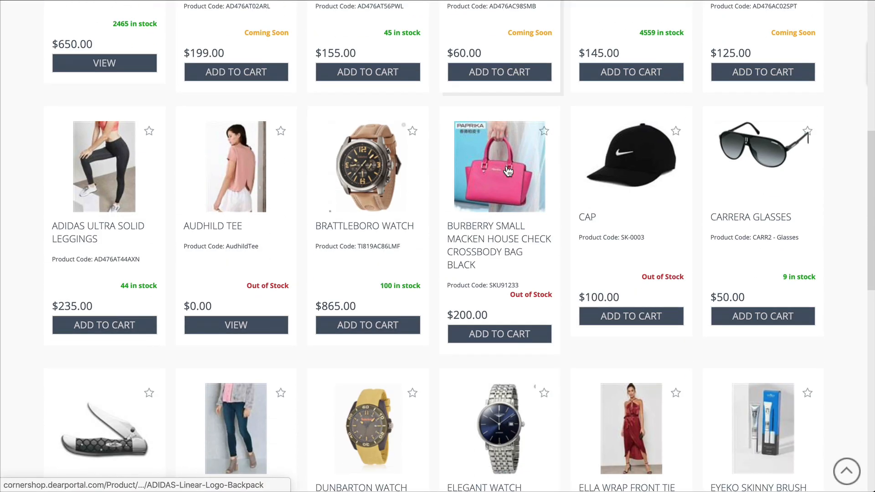
{"action": "scroll", "coordinate": [507, 166], "scroll_direction": "up", "scroll_amount": 1}
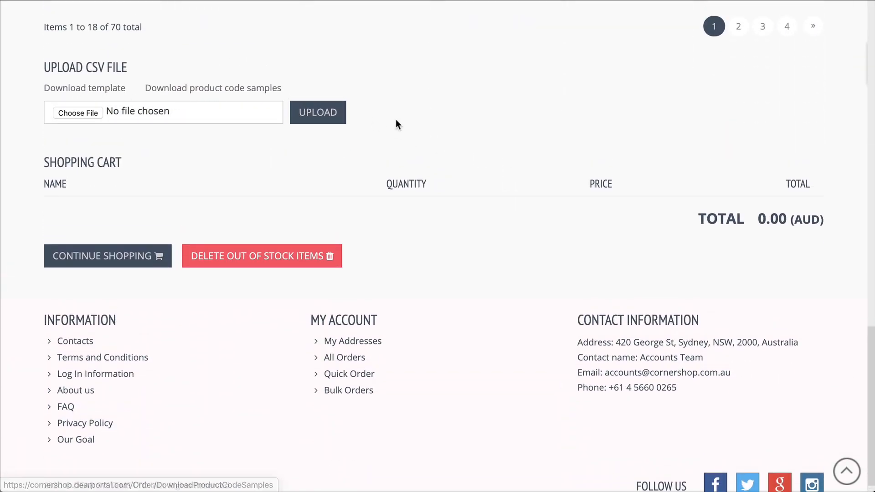
{"action": "scroll", "coordinate": [540, 115], "scroll_direction": "up", "scroll_amount": 15}
{"action": "left_click", "coordinate": [748, 12]}
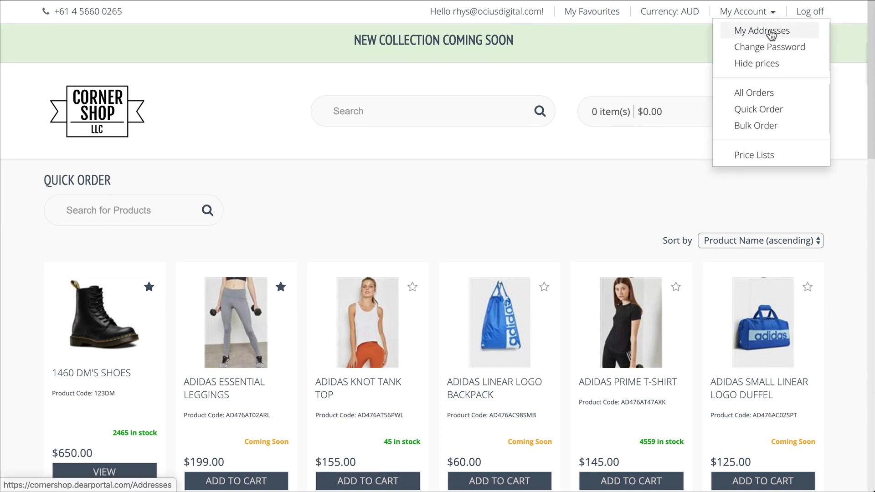
{"action": "left_click", "coordinate": [766, 126]}
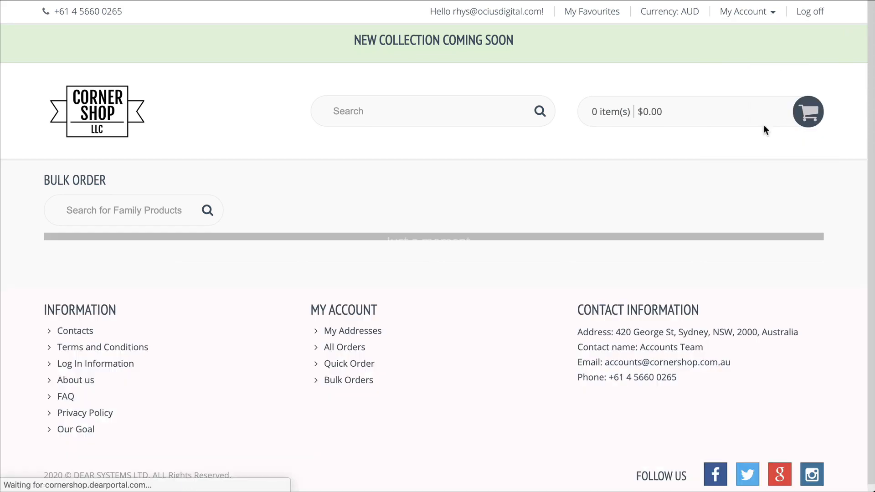
- Enter Cherry Red 1460 DM's Shoes quantities 10, 20 and 35 for sizes 7, 8, 9
{"action": "scroll", "coordinate": [575, 176], "scroll_direction": "down", "scroll_amount": 2}
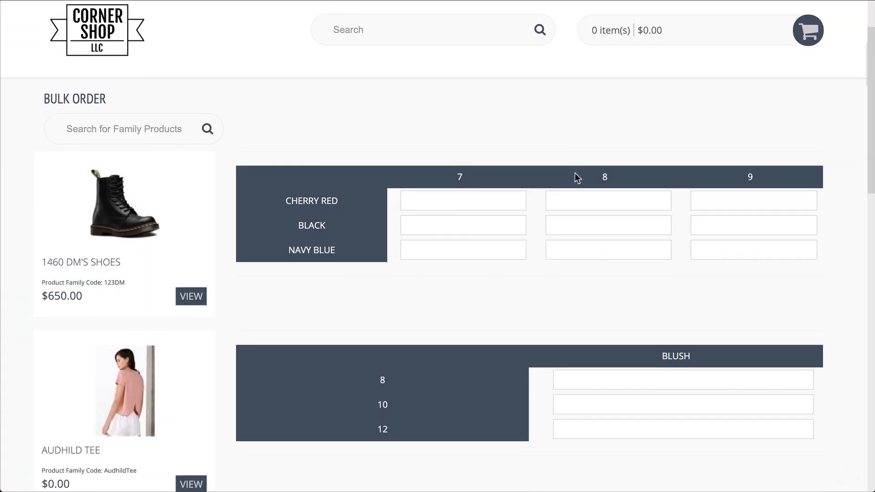
{"action": "left_click", "coordinate": [476, 186]}
{"action": "type", "text": "10"}
{"action": "key", "text": "Tab"}
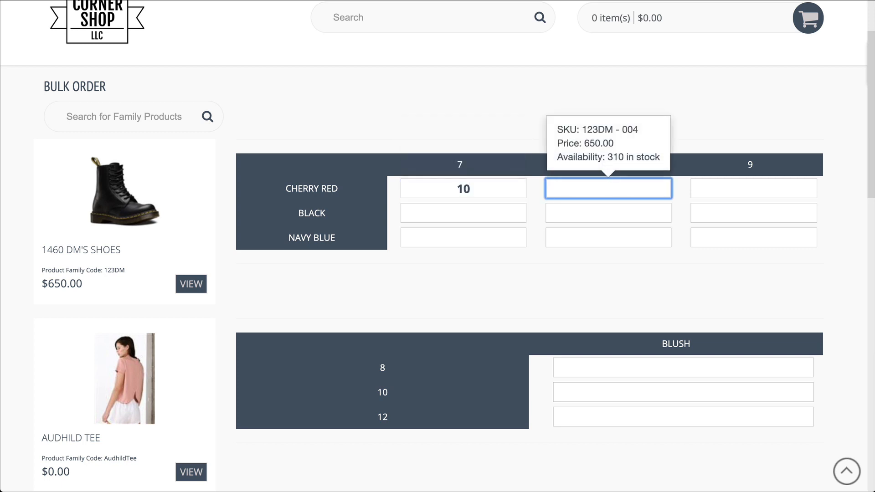
{"action": "type", "text": "20"}
{"action": "key", "text": "Tab"}
{"action": "type", "text": "35"}
{"action": "key", "text": "Tab"}
- Enter Black 1460 DM's Shoes quantities 15, 10 and 13 for sizes 7, 8, 9
{"action": "type", "text": "15"}
{"action": "key", "text": "Tab"}
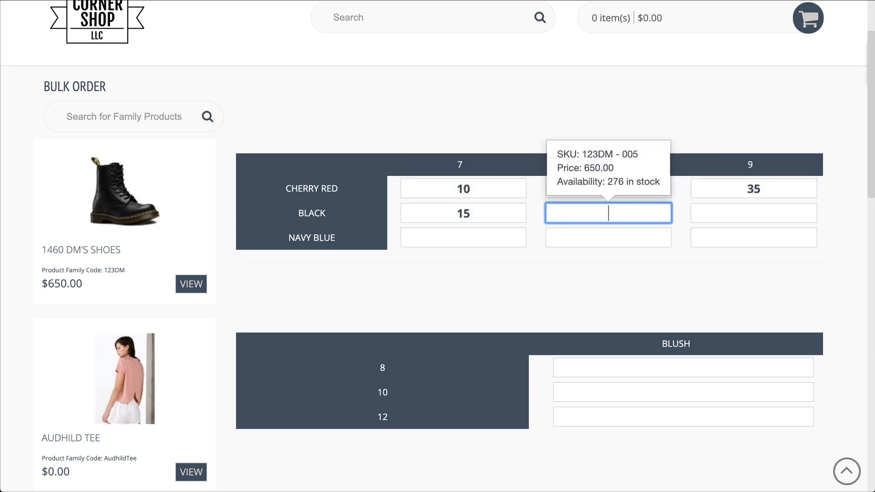
{"action": "type", "text": "10"}
{"action": "key", "text": "Tab"}
{"action": "type", "text": "13"}
{"action": "key", "text": "Tab"}
- Enter Navy Blue 1460 DM's Shoes quantities 7, 20 and 15 for sizes 7, 8, 9
{"action": "type", "text": "7"}
{"action": "key", "text": "Tab"}
{"action": "type", "text": "20"}
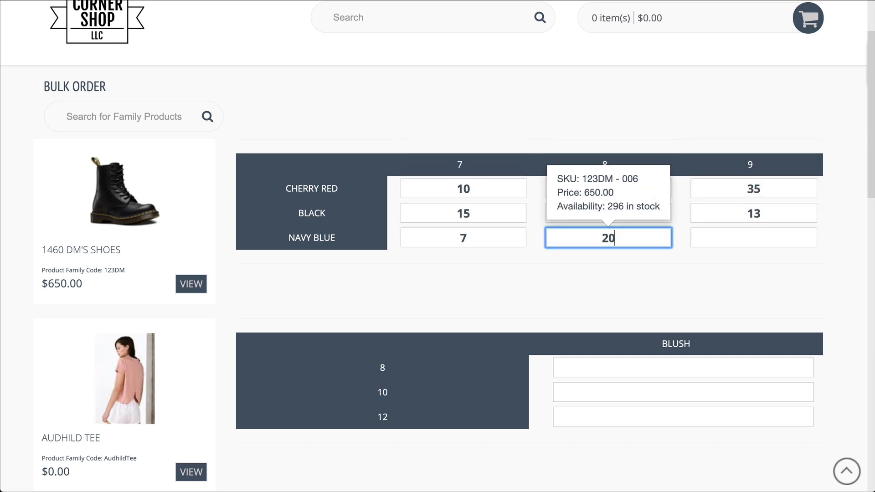
{"action": "key", "text": "Tab"}
{"action": "type", "text": "15"}
{"action": "left_click", "coordinate": [557, 95]}
{"action": "scroll", "coordinate": [557, 95], "scroll_direction": "up", "scroll_amount": 3}
{"action": "scroll", "coordinate": [570, 91], "scroll_direction": "down", "scroll_amount": 1}
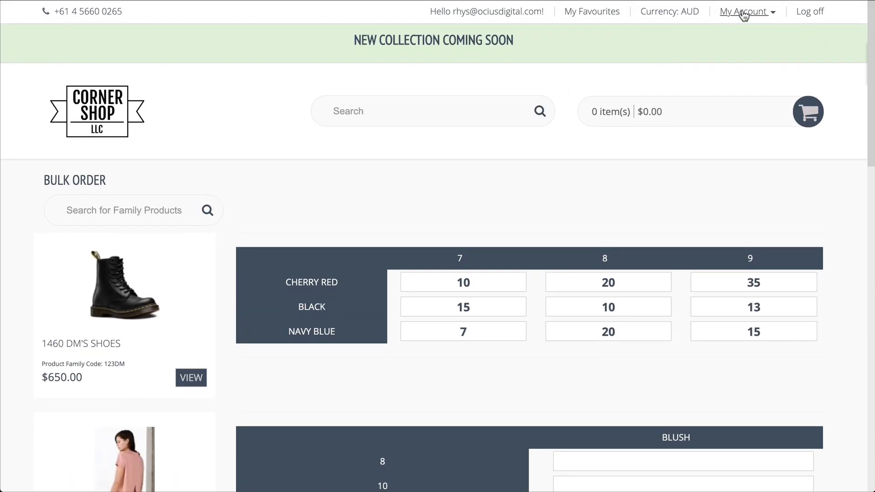
- Open the customer's price lists and view the SCHOOL RANGE list
{"action": "left_click", "coordinate": [743, 12]}
{"action": "left_click", "coordinate": [790, 156]}
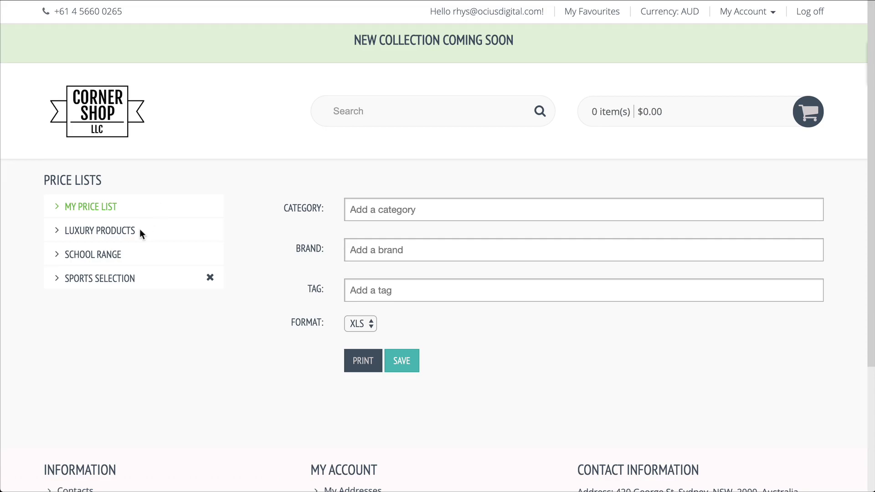
{"action": "left_click", "coordinate": [116, 255]}
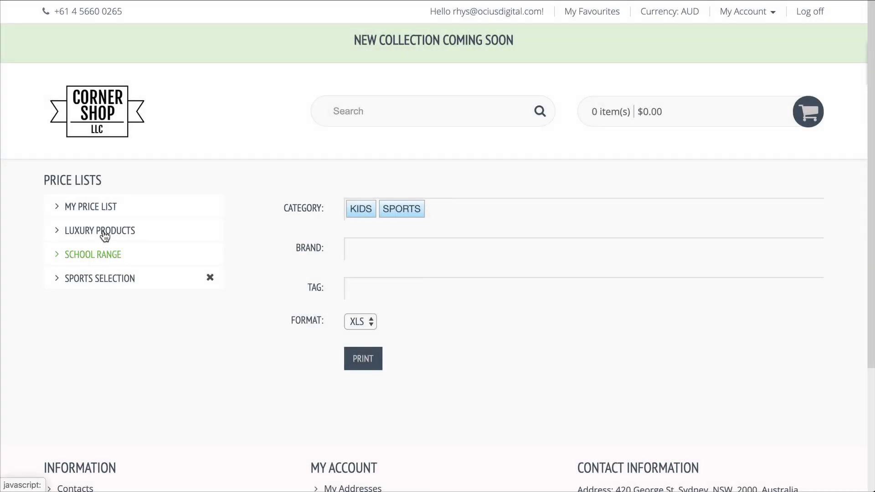
- Give My Price List a SPORTS category filter and PDF format, then return to the storefront home
{"action": "left_click", "coordinate": [88, 210]}
{"action": "left_click", "coordinate": [416, 214]}
{"action": "type", "text": "spor"}
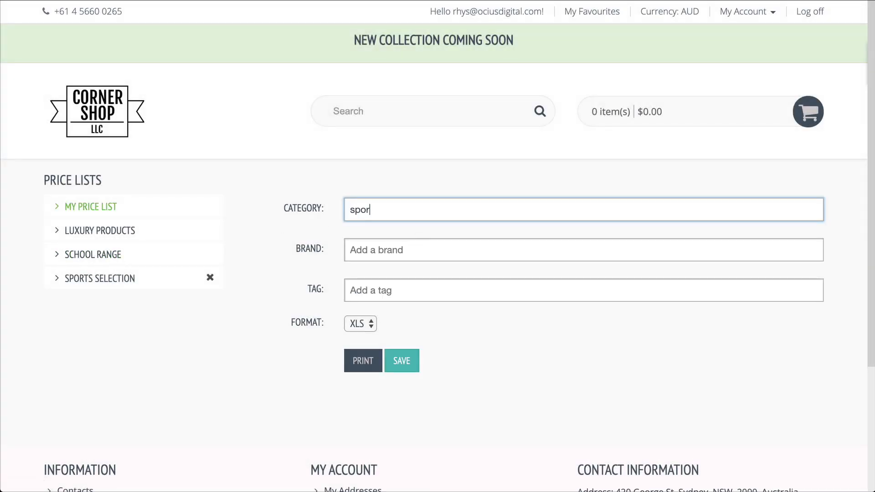
{"action": "type", "text": "ts"}
{"action": "left_click", "coordinate": [408, 241]}
{"action": "left_click", "coordinate": [370, 324]}
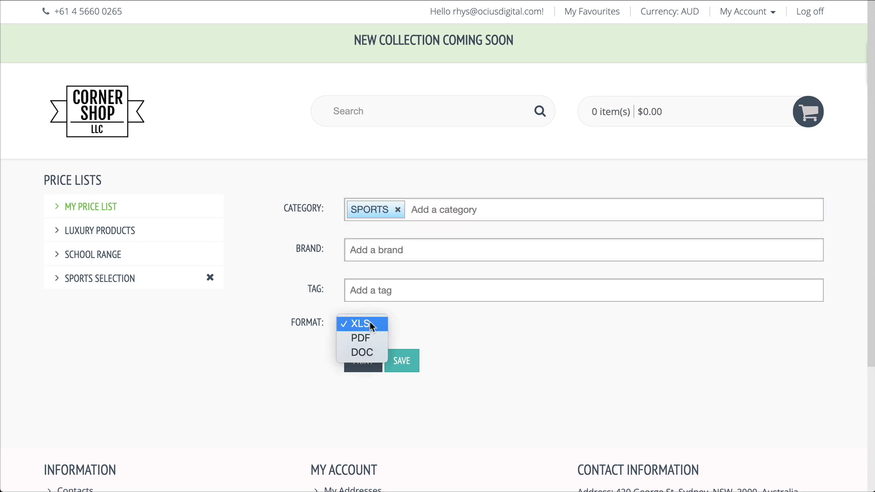
{"action": "left_click", "coordinate": [368, 337]}
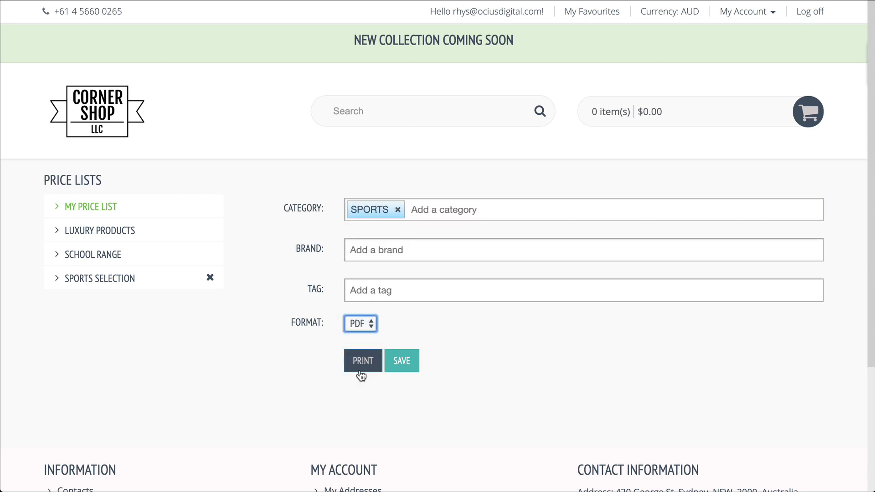
{"action": "left_click", "coordinate": [109, 134]}
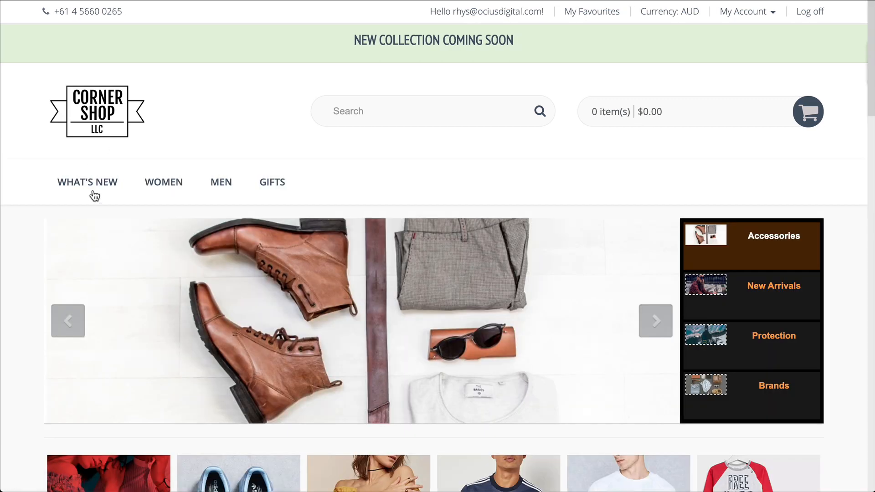
{"action": "mouse_move", "coordinate": [216, 191]}
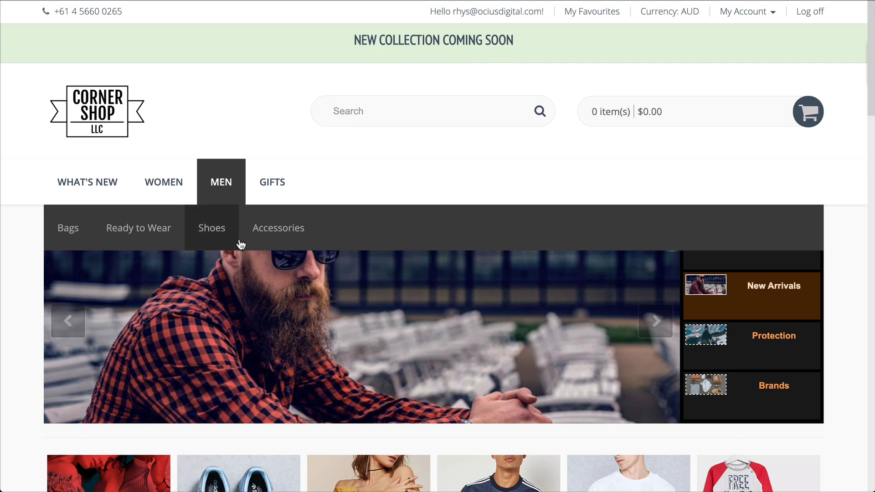
{"action": "mouse_move", "coordinate": [273, 234]}
{"action": "left_click", "coordinate": [391, 282]}
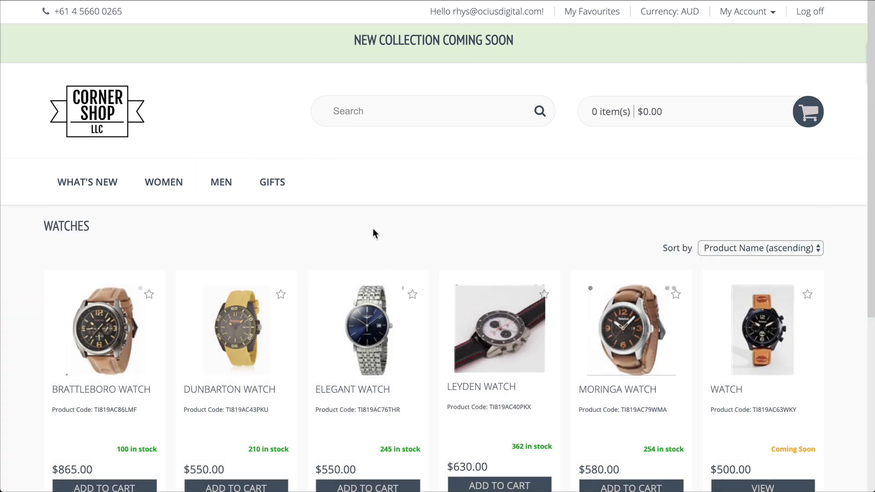
{"action": "left_click", "coordinate": [92, 106]}
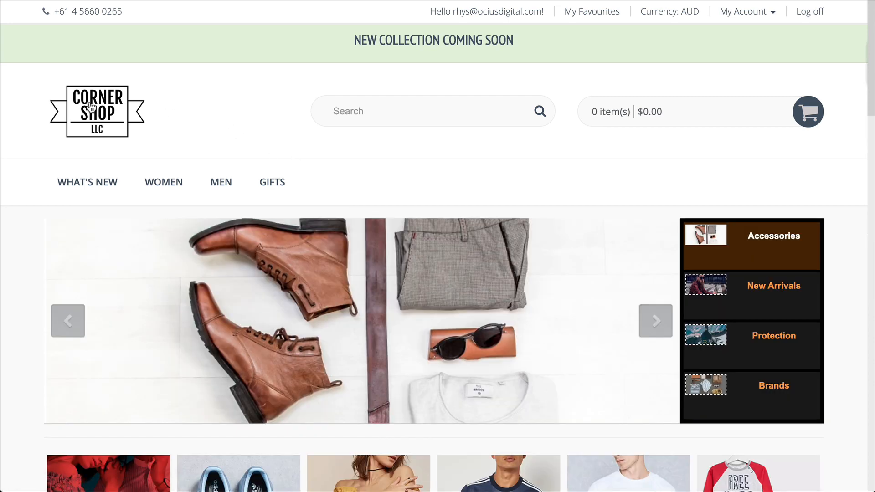
{"action": "scroll", "coordinate": [555, 282], "scroll_direction": "down", "scroll_amount": 3}
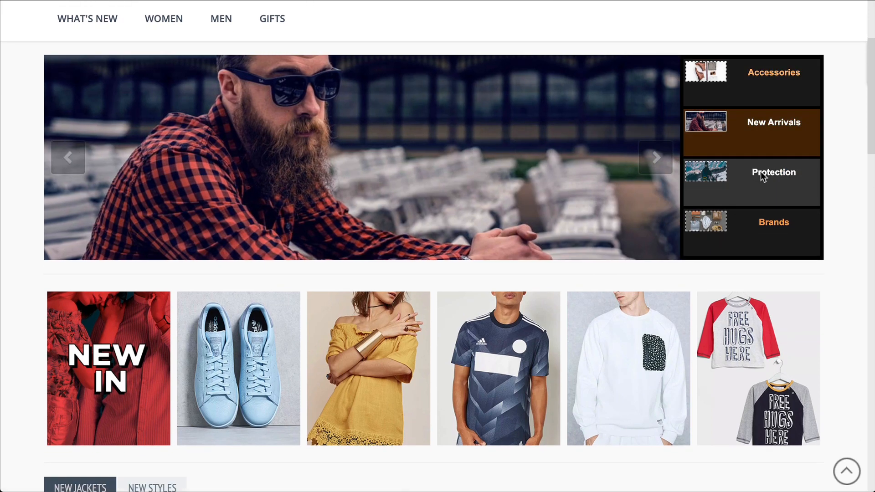
{"action": "left_click", "coordinate": [762, 172]}
{"action": "left_click", "coordinate": [761, 225]}
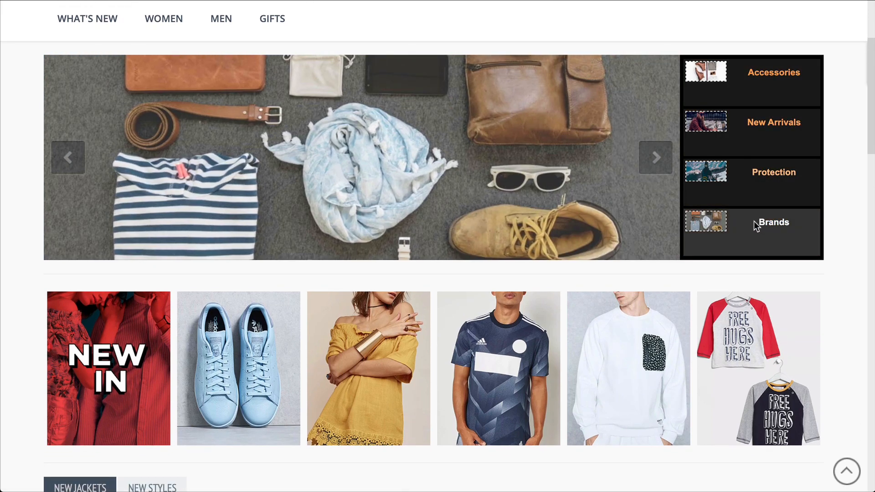
{"action": "scroll", "coordinate": [729, 216], "scroll_direction": "down", "scroll_amount": 3}
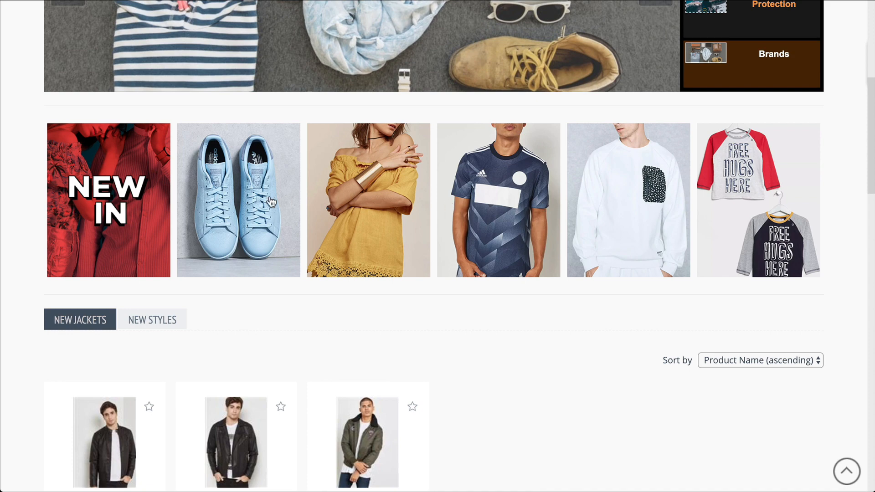
{"action": "scroll", "coordinate": [107, 196], "scroll_direction": "down", "scroll_amount": 4}
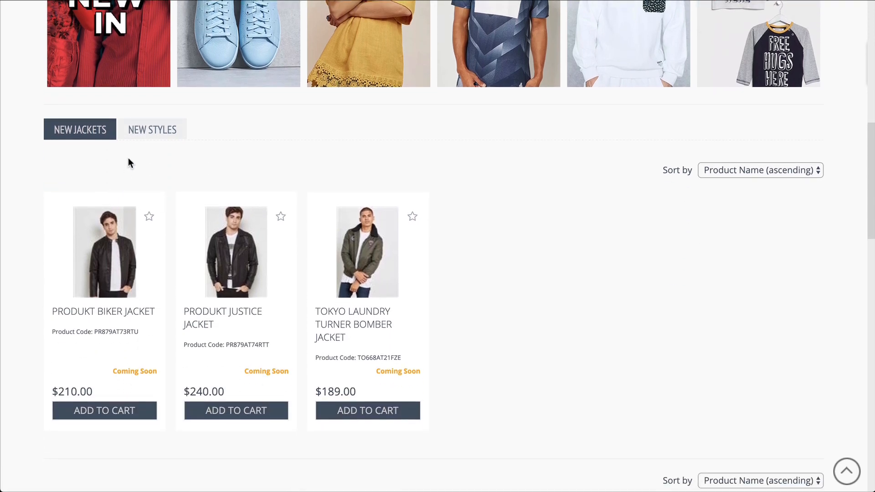
{"action": "left_click", "coordinate": [136, 132]}
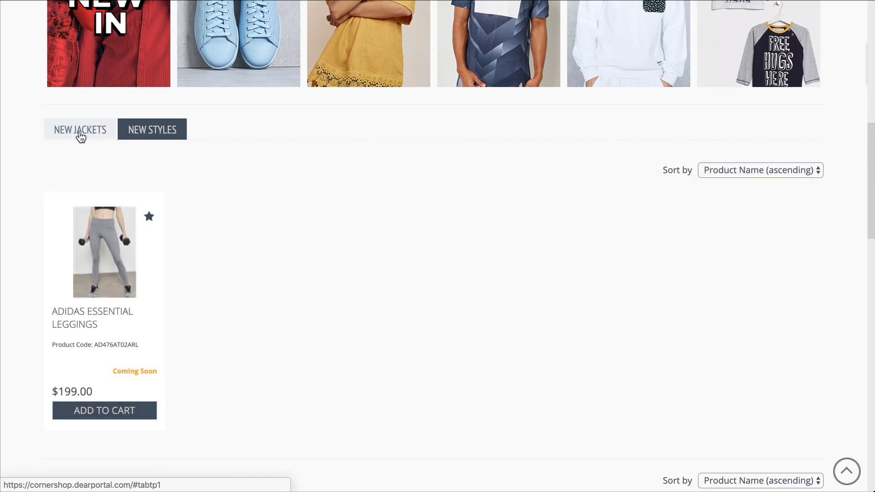
{"action": "left_click", "coordinate": [79, 131]}
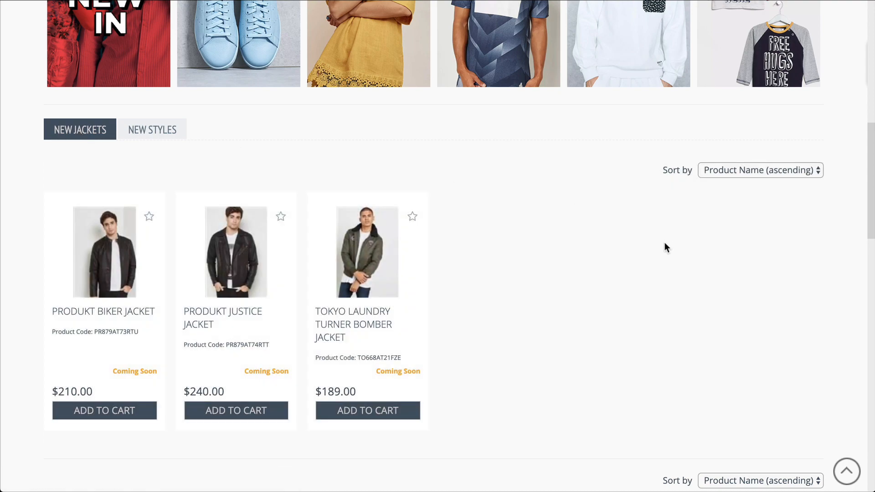
{"action": "scroll", "coordinate": [665, 243], "scroll_direction": "down", "scroll_amount": 20}
- Scroll the home catalogue and open the ADIDAS Ultra Solid Leggings product page
{"action": "scroll", "coordinate": [665, 246], "scroll_direction": "down", "scroll_amount": 4}
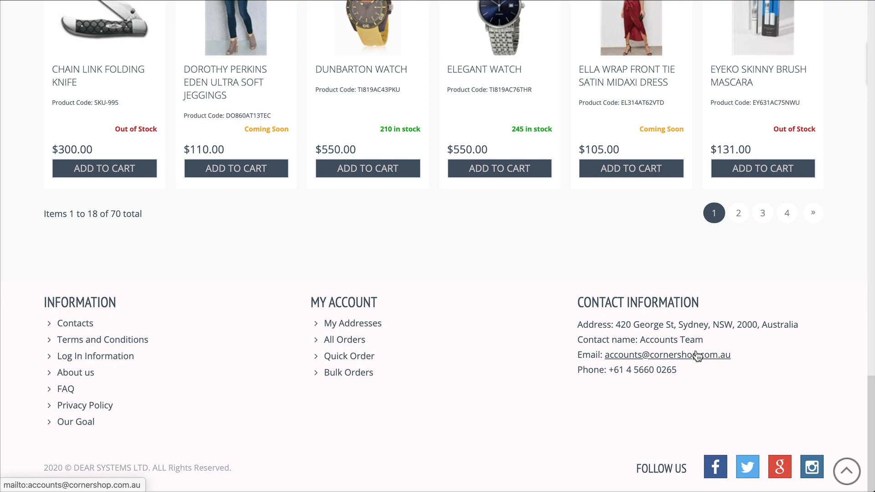
{"action": "scroll", "coordinate": [697, 355], "scroll_direction": "up", "scroll_amount": 13}
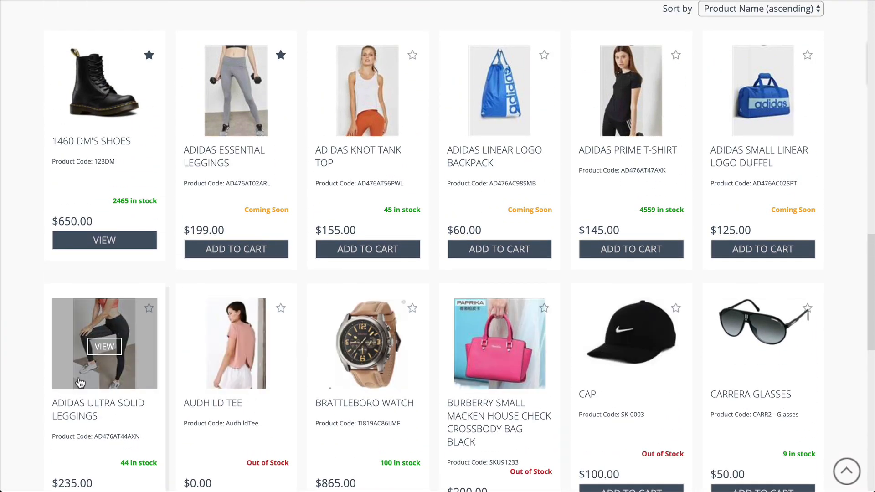
{"action": "left_click", "coordinate": [98, 348]}
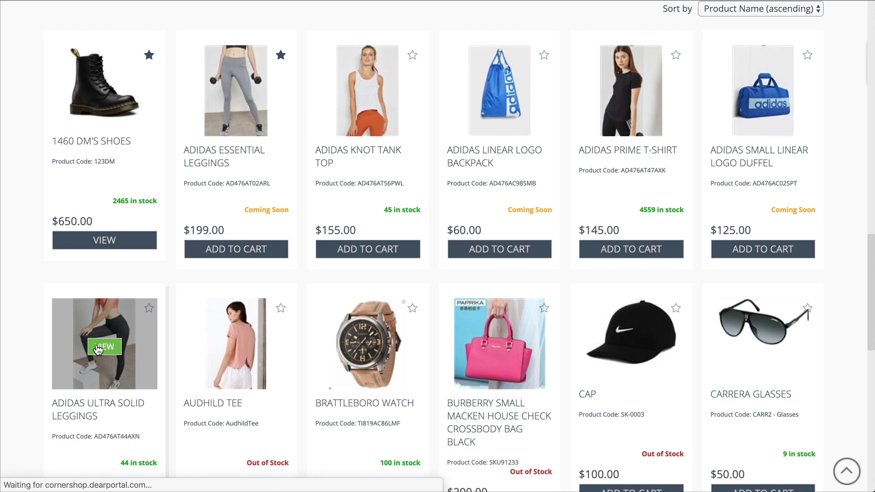
- Add 2 ADIDAS Ultra Solid Leggings to the cart for $470.00 and view the cart
{"action": "scroll", "coordinate": [680, 372], "scroll_direction": "down", "scroll_amount": 3}
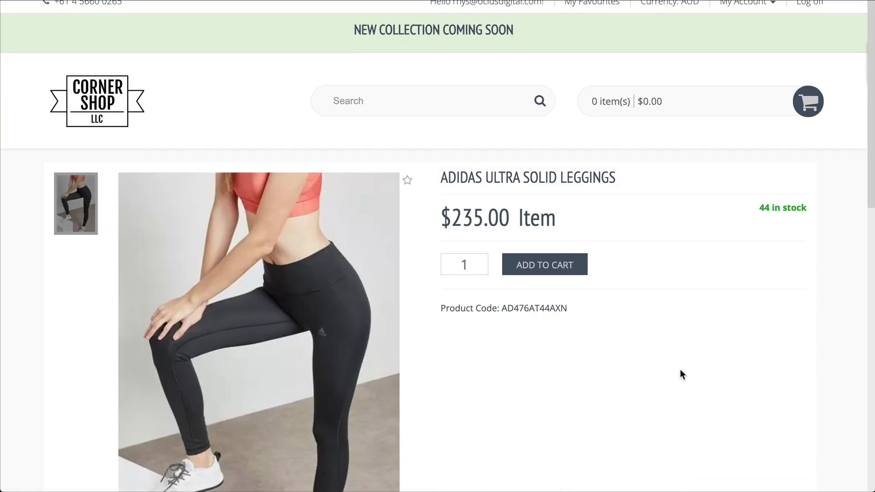
{"action": "scroll", "coordinate": [680, 370], "scroll_direction": "down", "scroll_amount": 8}
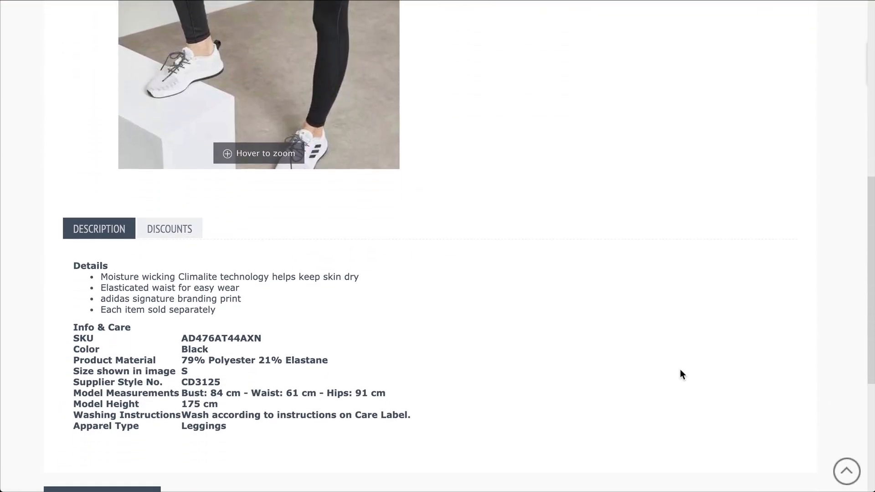
{"action": "scroll", "coordinate": [680, 370], "scroll_direction": "up", "scroll_amount": 9}
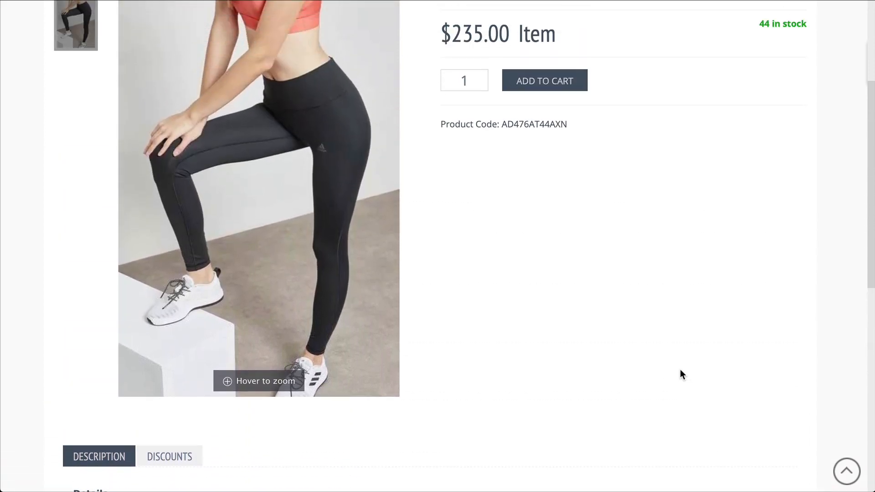
{"action": "mouse_move", "coordinate": [313, 313]}
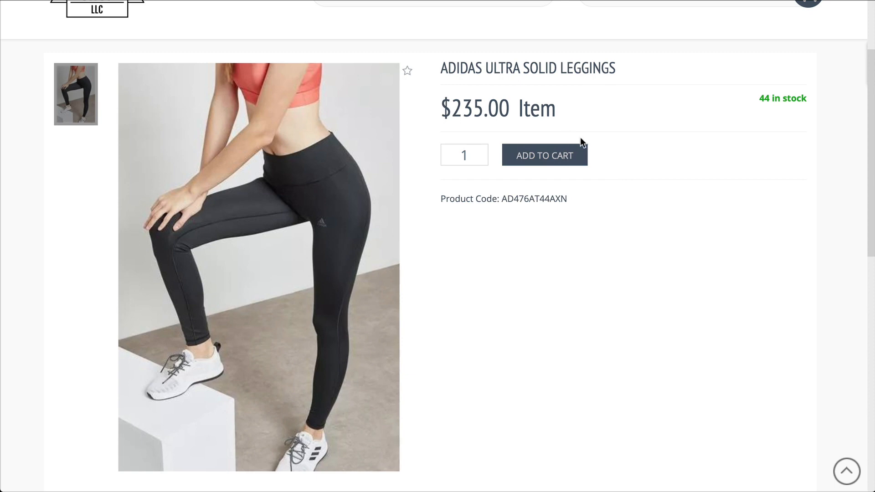
{"action": "double_click", "coordinate": [458, 154]}
{"action": "type", "text": "2"}
{"action": "left_click", "coordinate": [518, 159]}
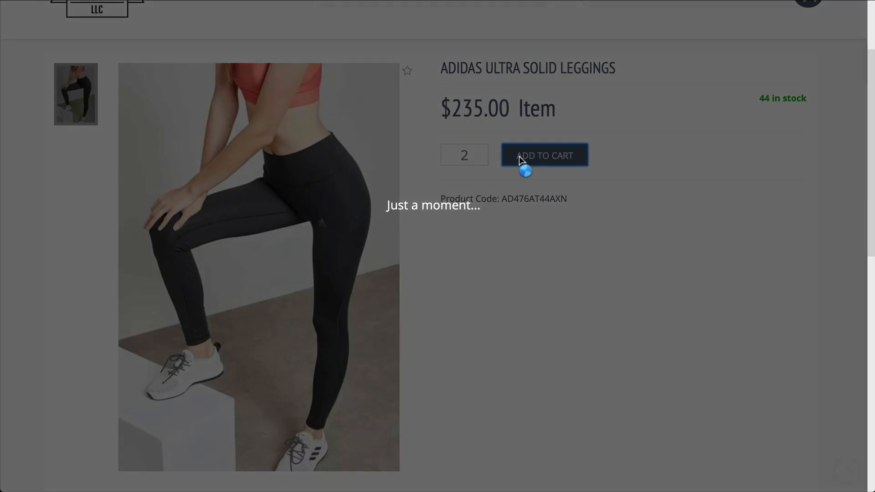
{"action": "scroll", "coordinate": [612, 192], "scroll_direction": "up", "scroll_amount": 3}
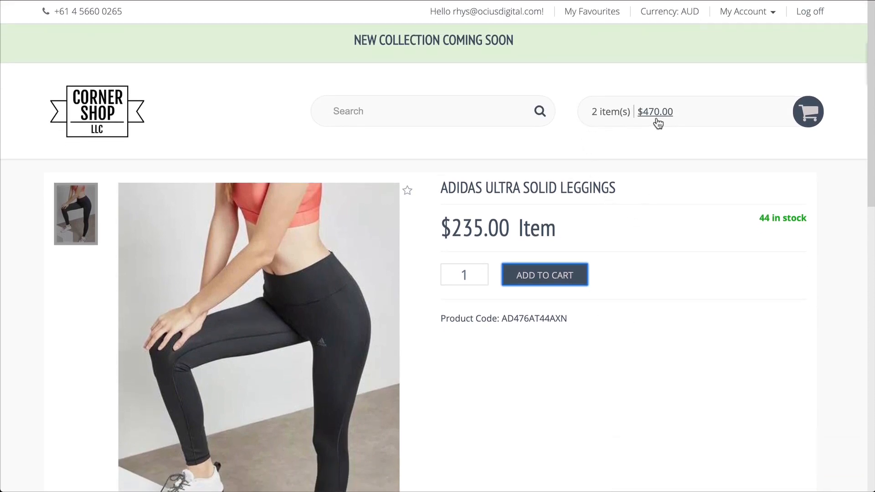
{"action": "left_click", "coordinate": [797, 118]}
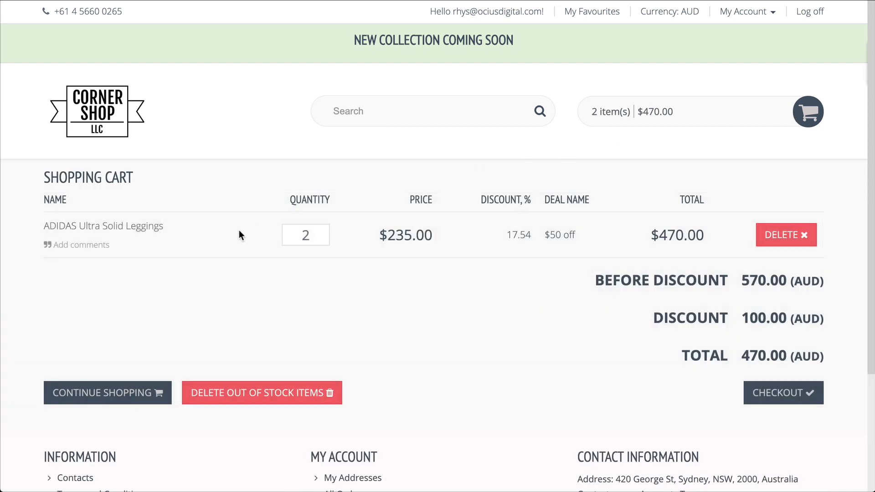
- Add the comment 'Love this style' to the leggings line, update the cart, and check out
{"action": "left_click", "coordinate": [102, 246]}
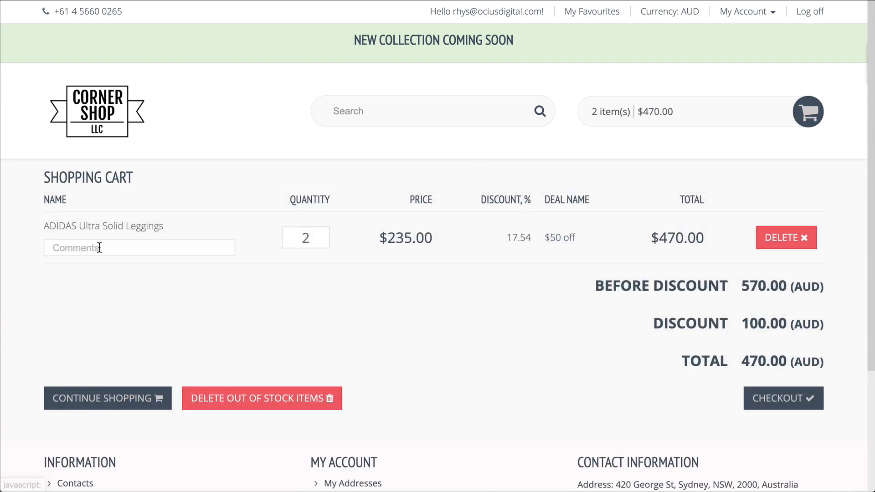
{"action": "type", "text": "Love this style"}
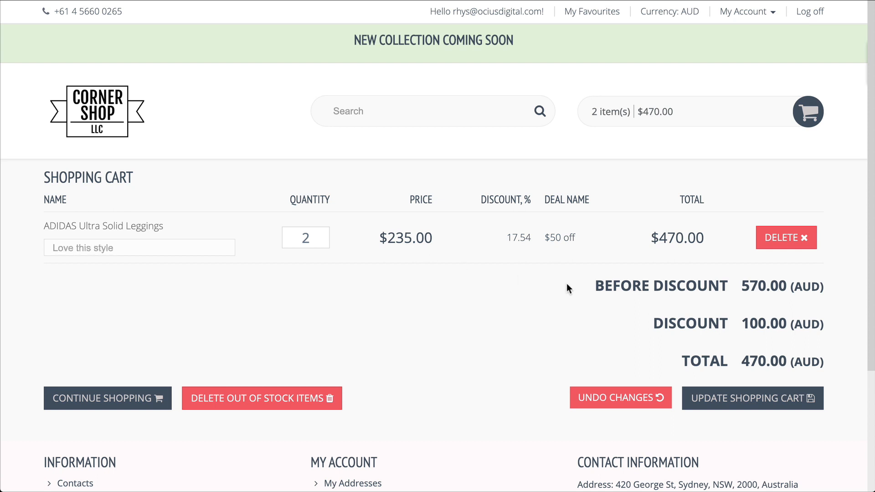
{"action": "left_click", "coordinate": [726, 399]}
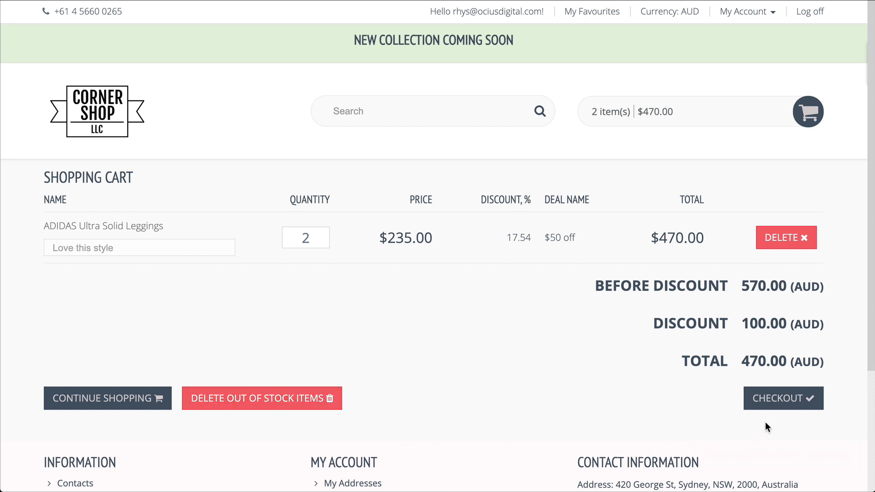
{"action": "left_click", "coordinate": [774, 411]}
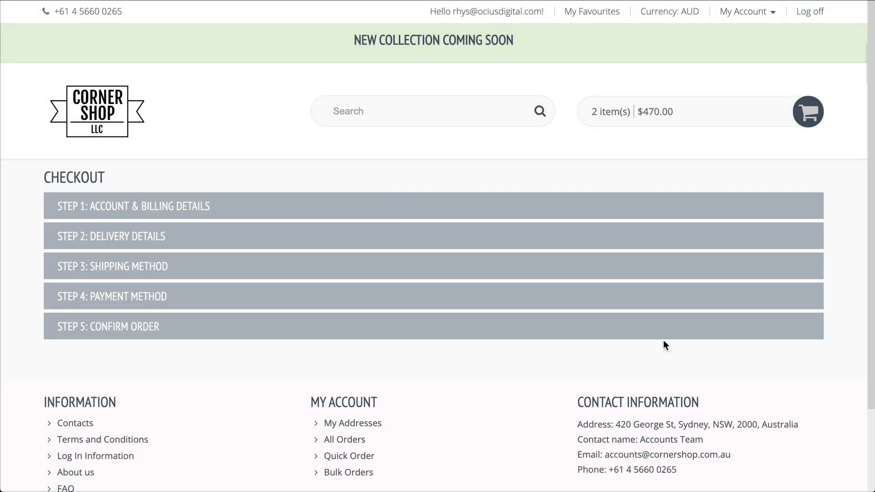
- Expand the delivery, shipping, payment and confirmation checkout steps, keeping Cash On Delivery
{"action": "left_click", "coordinate": [439, 236]}
{"action": "scroll", "coordinate": [439, 235], "scroll_direction": "down", "scroll_amount": 3}
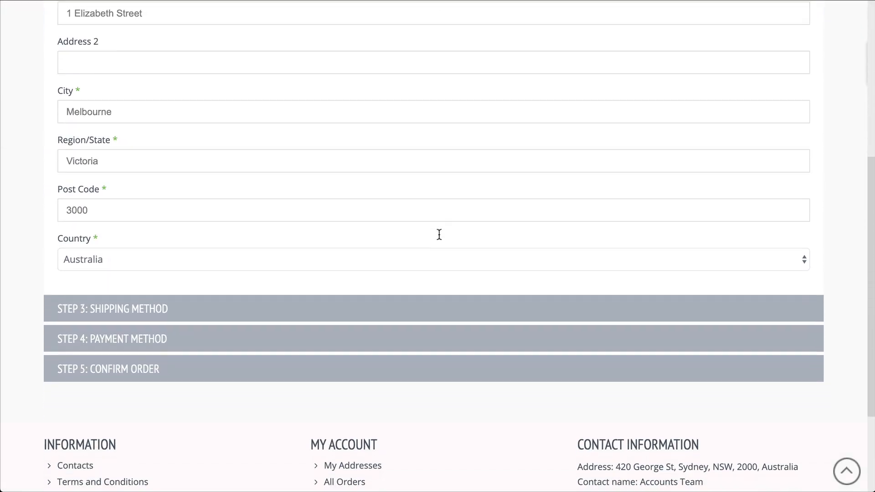
{"action": "left_click", "coordinate": [431, 305]}
{"action": "scroll", "coordinate": [432, 304], "scroll_direction": "down", "scroll_amount": 4}
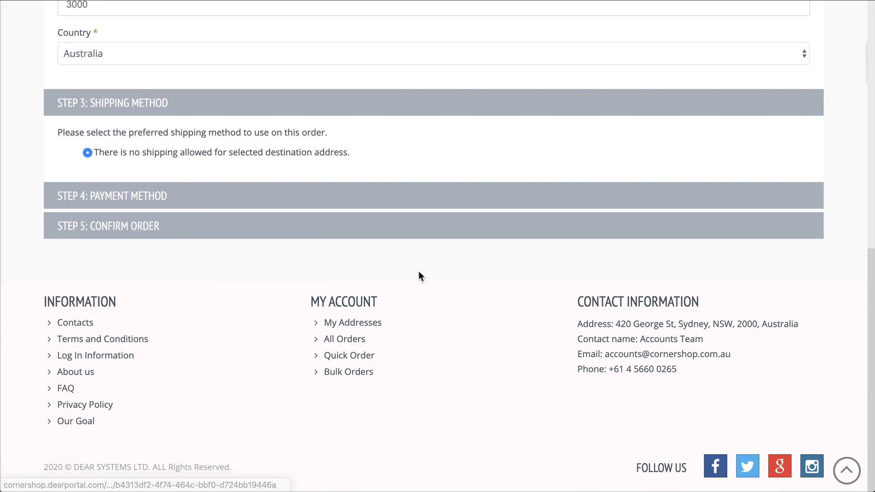
{"action": "left_click", "coordinate": [420, 209]}
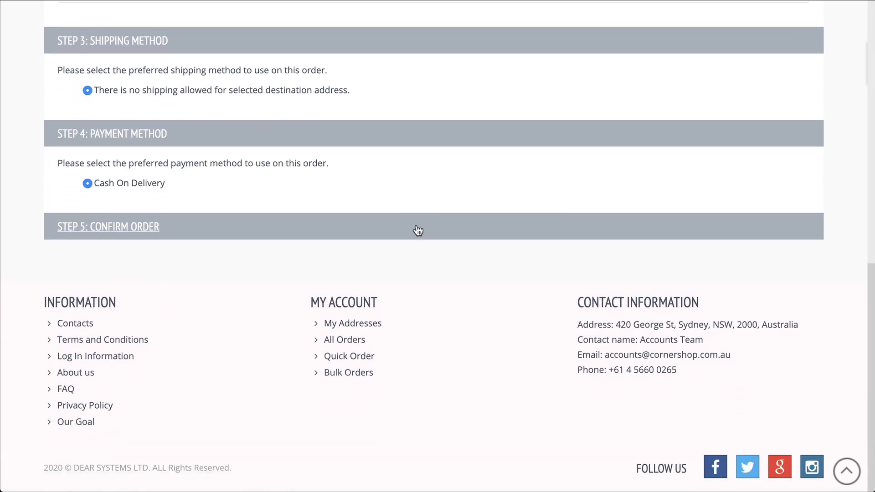
{"action": "left_click", "coordinate": [416, 229]}
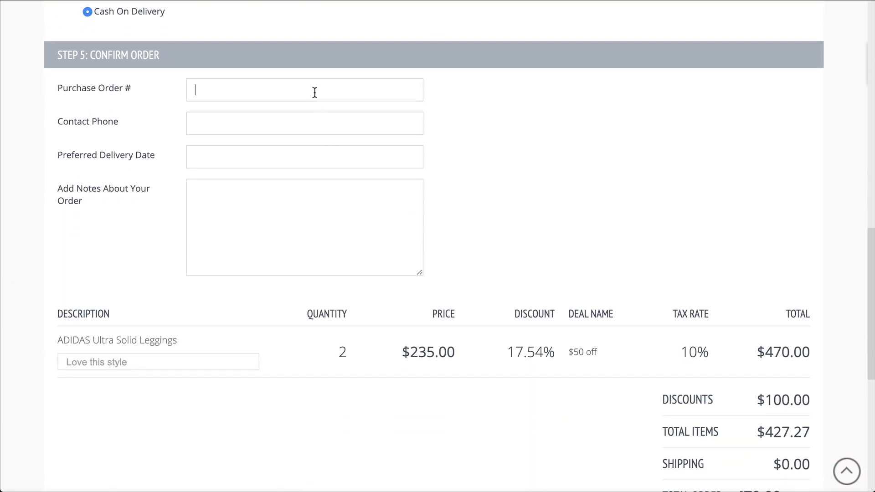
- Enter 'PO' as the purchase order number and confirm the order
{"action": "type", "text": "PO-101"}
{"action": "scroll", "coordinate": [657, 167], "scroll_direction": "down", "scroll_amount": 5}
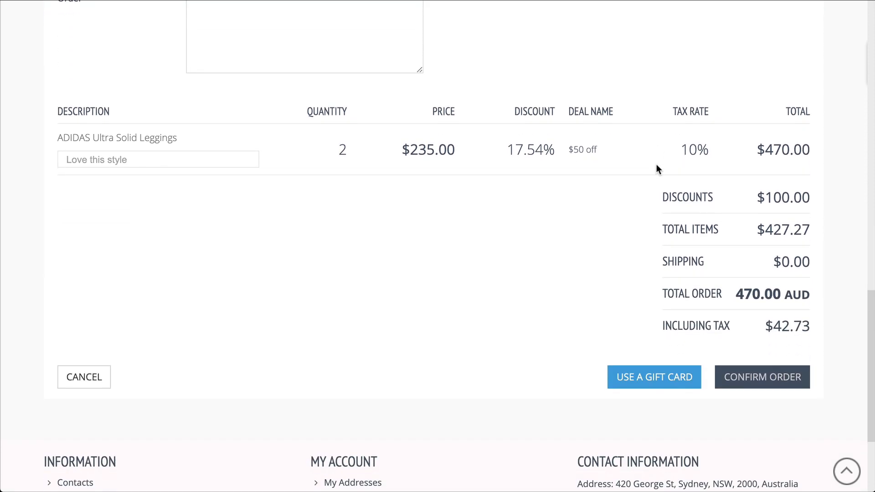
{"action": "left_click", "coordinate": [752, 381]}
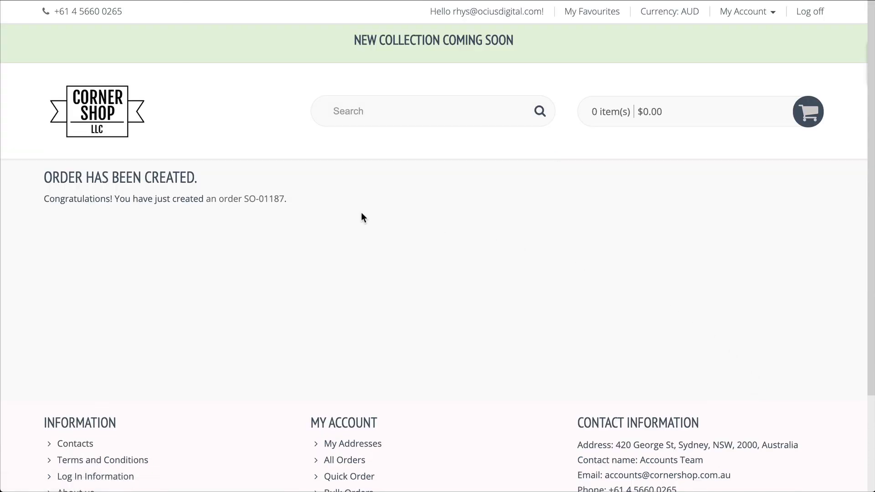
- View the new order's info page, showing it unpaid with cash on delivery
{"action": "left_click", "coordinate": [260, 199]}
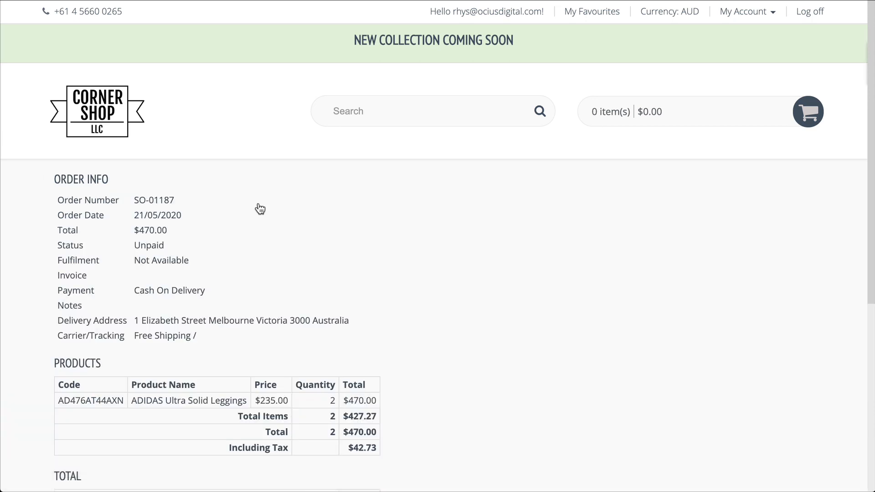
{"action": "scroll", "coordinate": [659, 301], "scroll_direction": "down", "scroll_amount": 3}
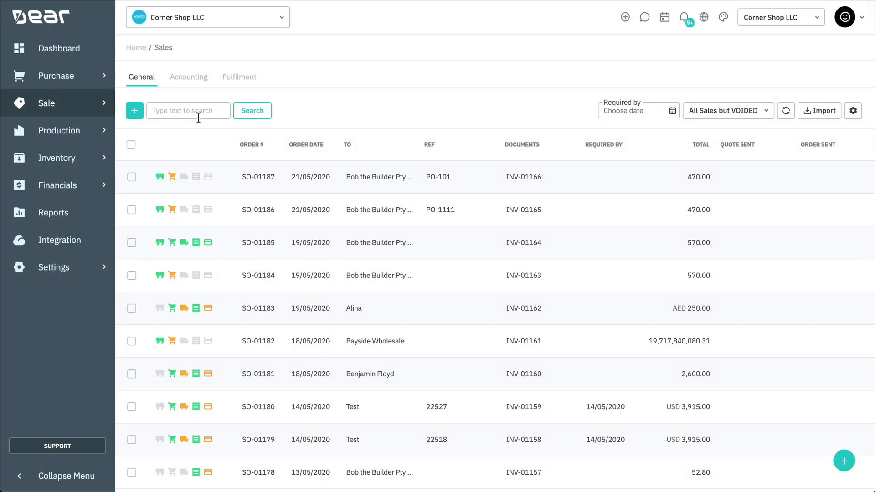
- Approve the newest portal sale's quote and authorise the order copied from it
{"action": "left_click", "coordinate": [482, 183]}
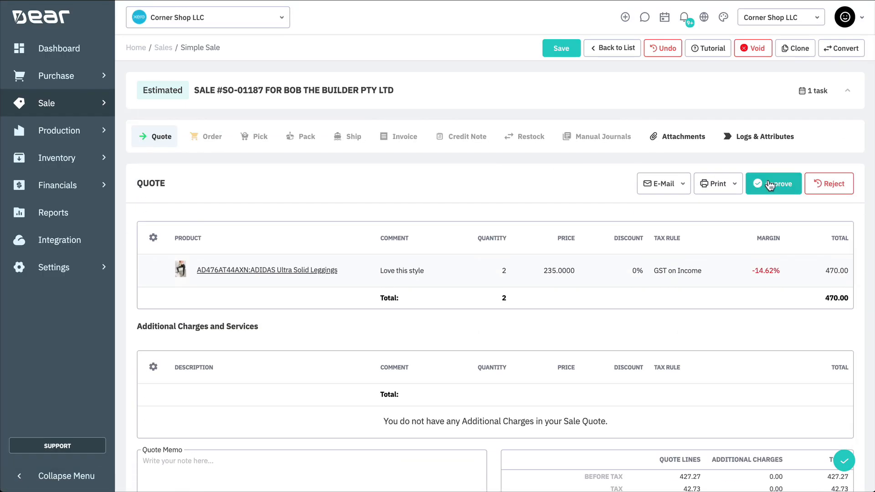
{"action": "left_click", "coordinate": [772, 184]}
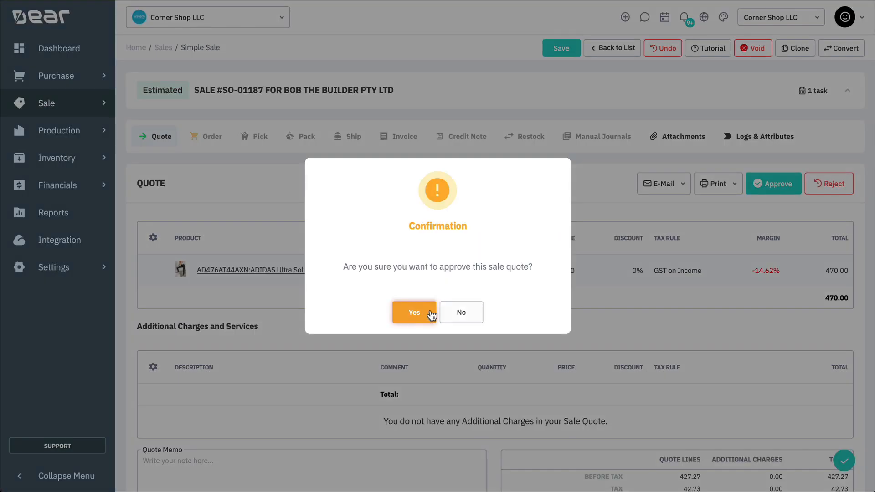
{"action": "left_click", "coordinate": [431, 314]}
{"action": "left_click", "coordinate": [220, 227]}
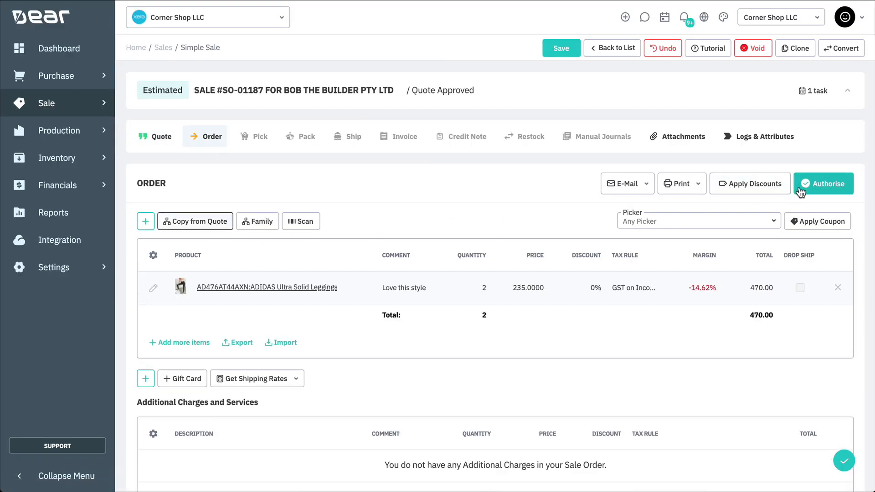
{"action": "left_click", "coordinate": [801, 193]}
- Auto-pick the leggings line, then authorise the pick and the pack
{"action": "left_click", "coordinate": [259, 140]}
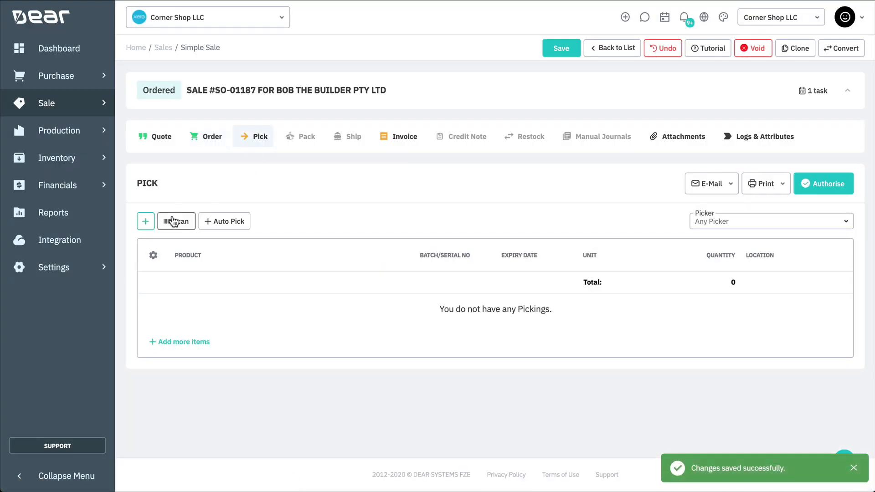
{"action": "left_click", "coordinate": [225, 221]}
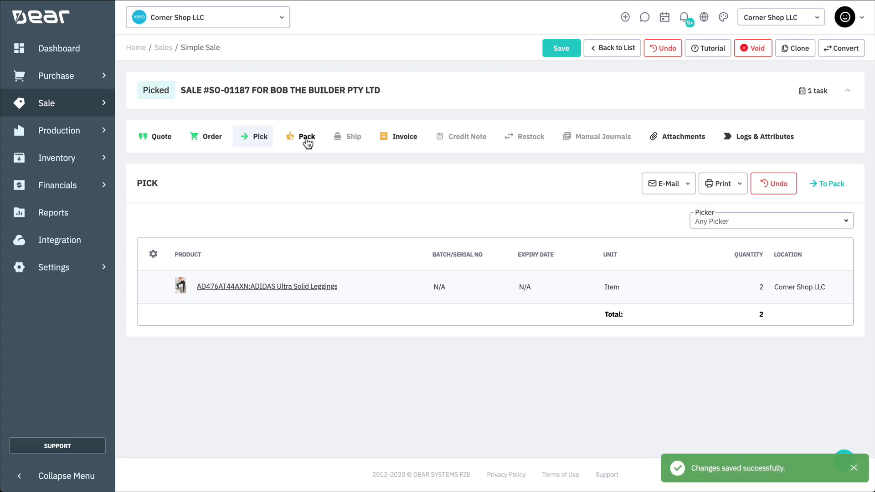
{"action": "left_click", "coordinate": [305, 137]}
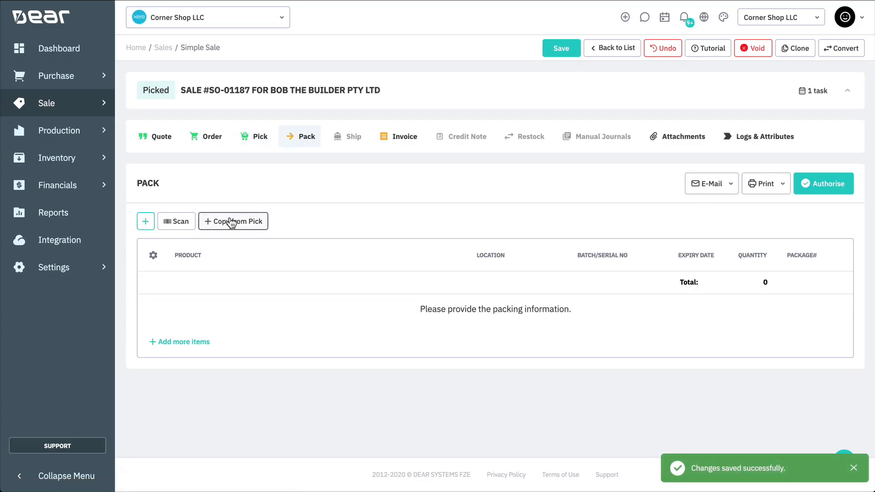
{"action": "left_click", "coordinate": [231, 221]}
{"action": "left_click", "coordinate": [823, 184]}
- Auto-fill the shipment details and authorise the shipment
{"action": "left_click", "coordinate": [351, 138]}
{"action": "left_click", "coordinate": [182, 221]}
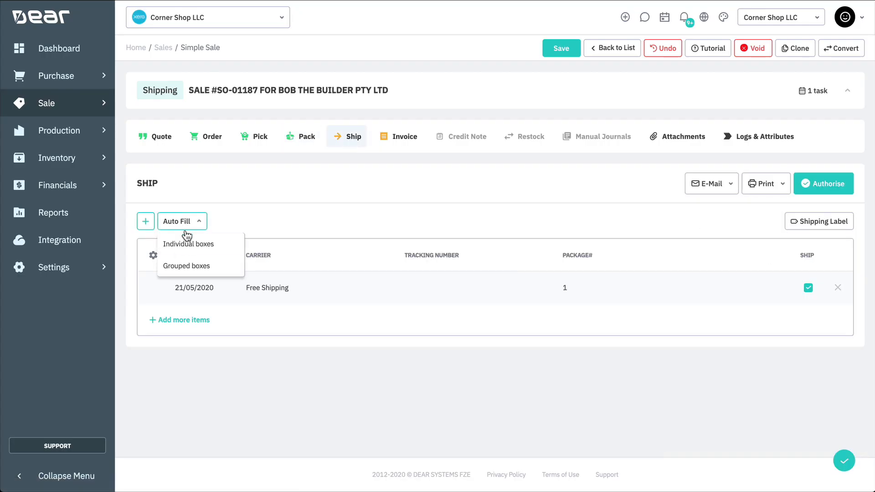
{"action": "left_click", "coordinate": [187, 243]}
{"action": "left_click", "coordinate": [825, 185]}
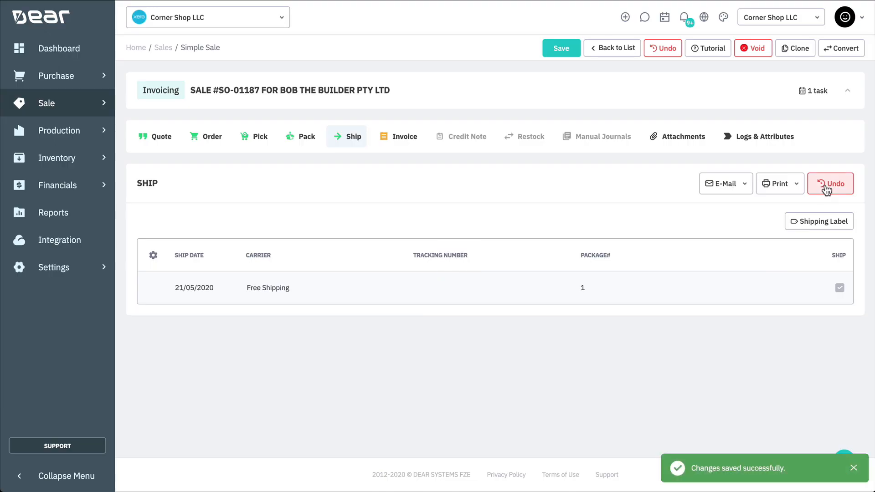